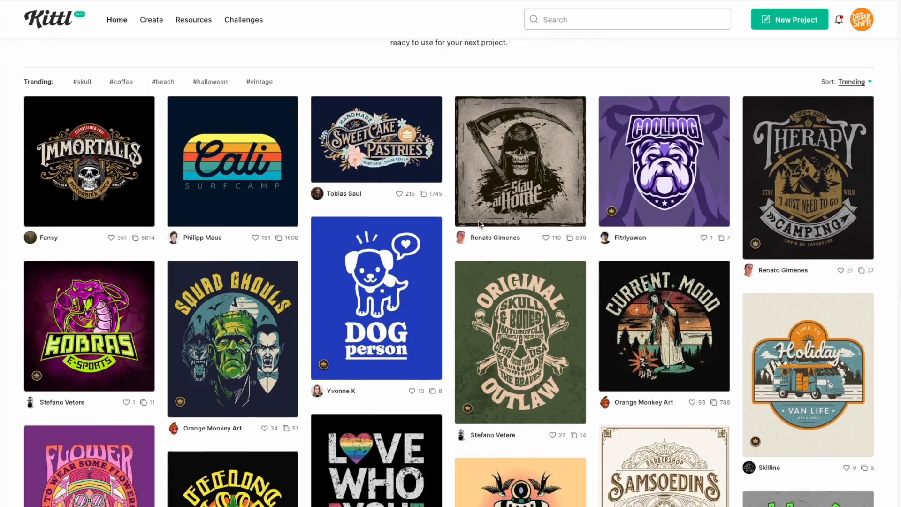
Browse the trending design templates in the home page gallery.
scroll(479, 244, "down", 9)
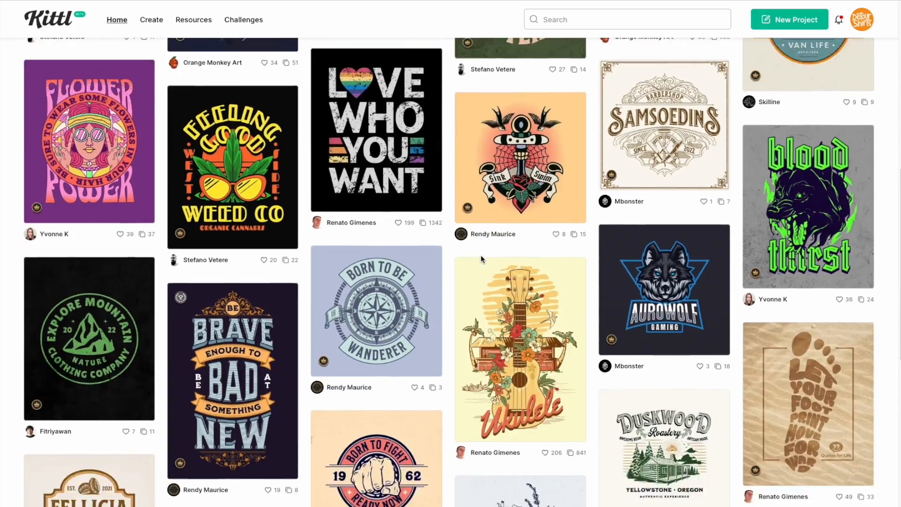
scroll(482, 258, "down", 14)
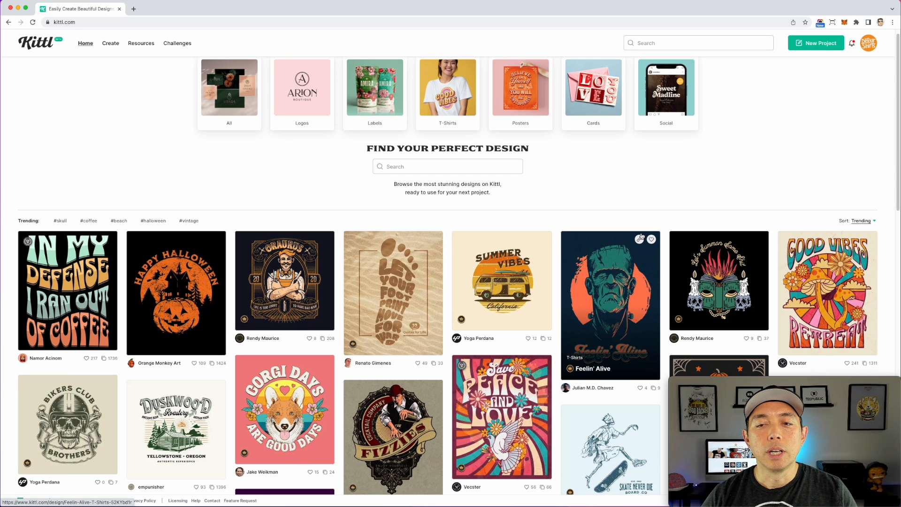
scroll(641, 236, "down", 3)
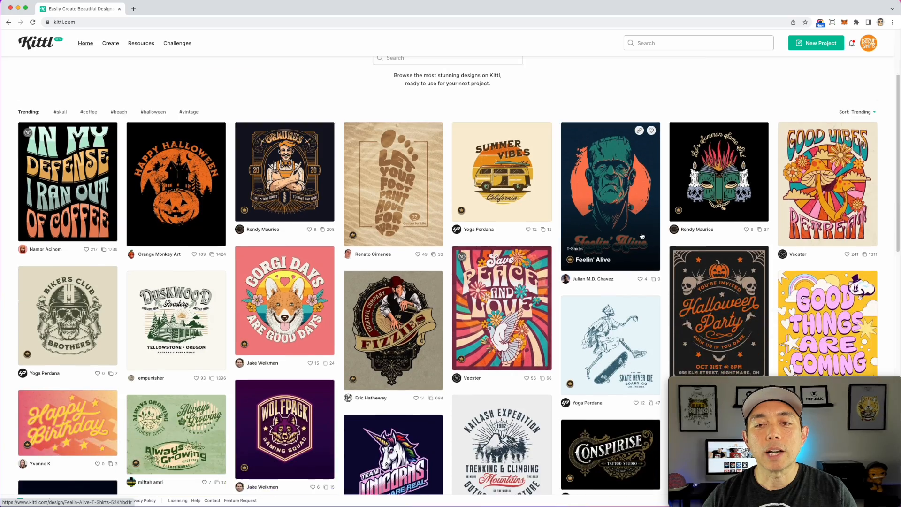
scroll(642, 236, "down", 9)
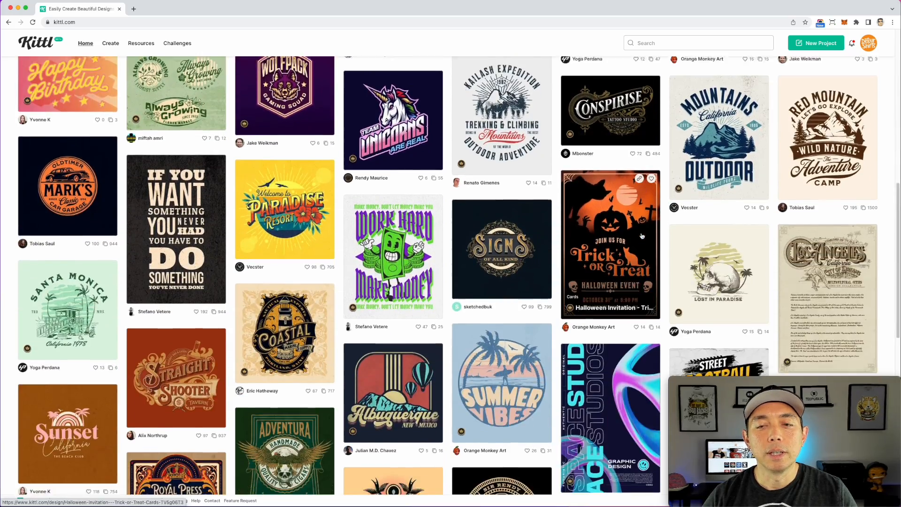
scroll(641, 237, "down", 5)
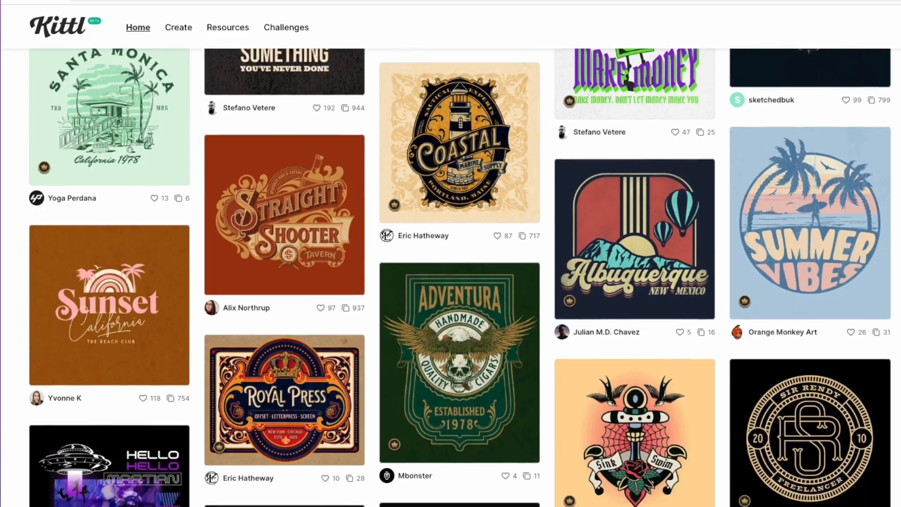
scroll(460, 277, "down", 6)
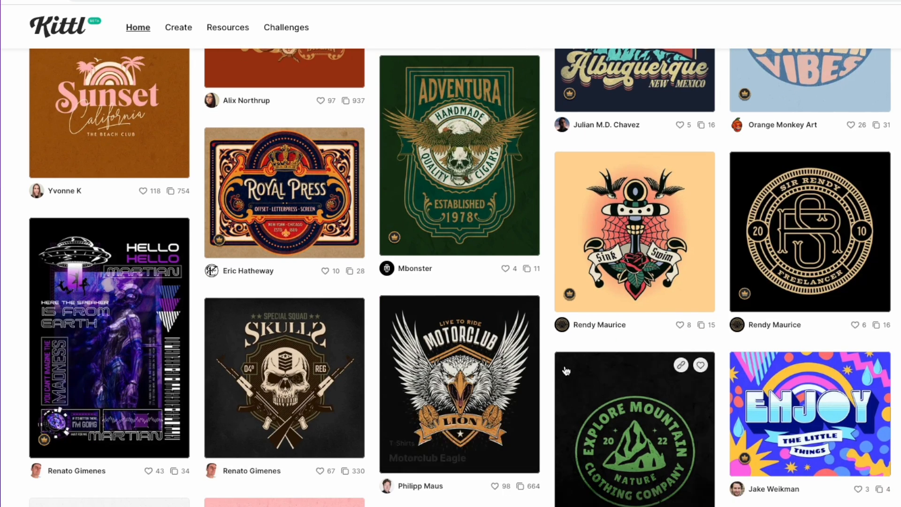
mouse_move(354, 319)
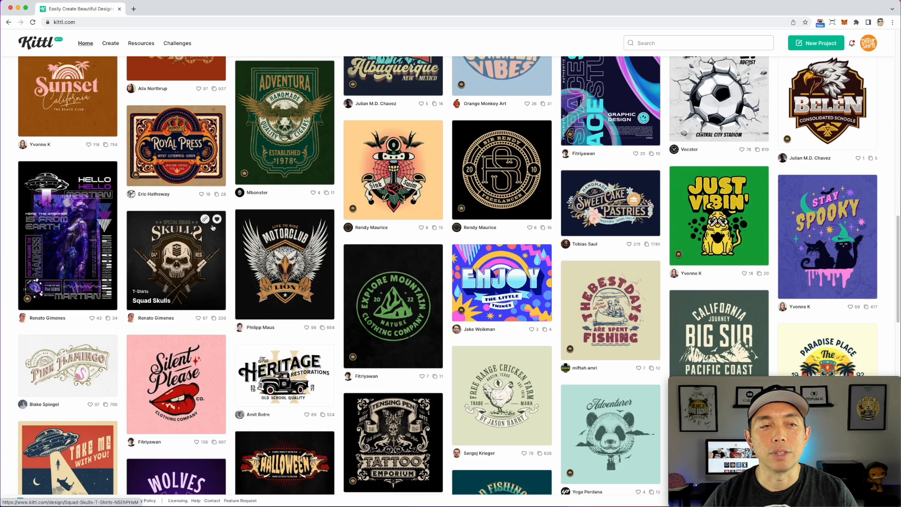
scroll(106, 141, "up", 2)
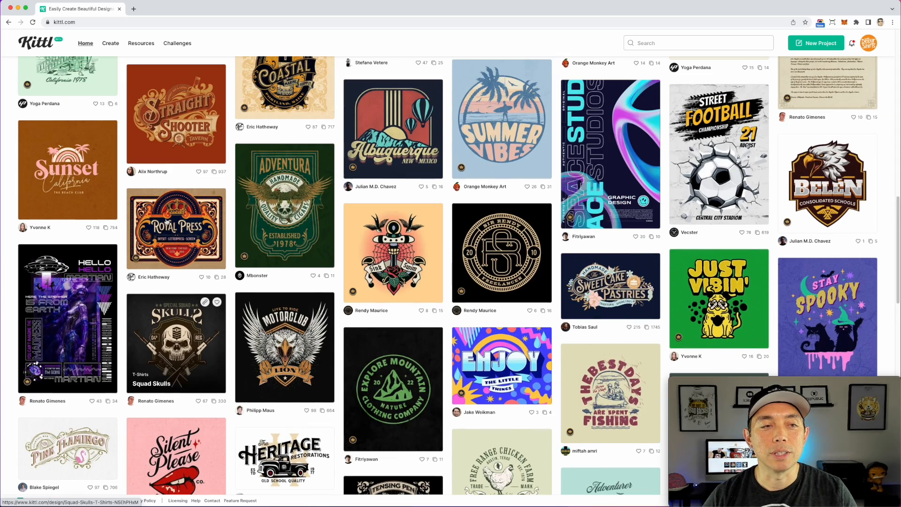
View the details of the Sunset California Club design, close them and return to the beginning of the gallery.
left_click(66, 166)
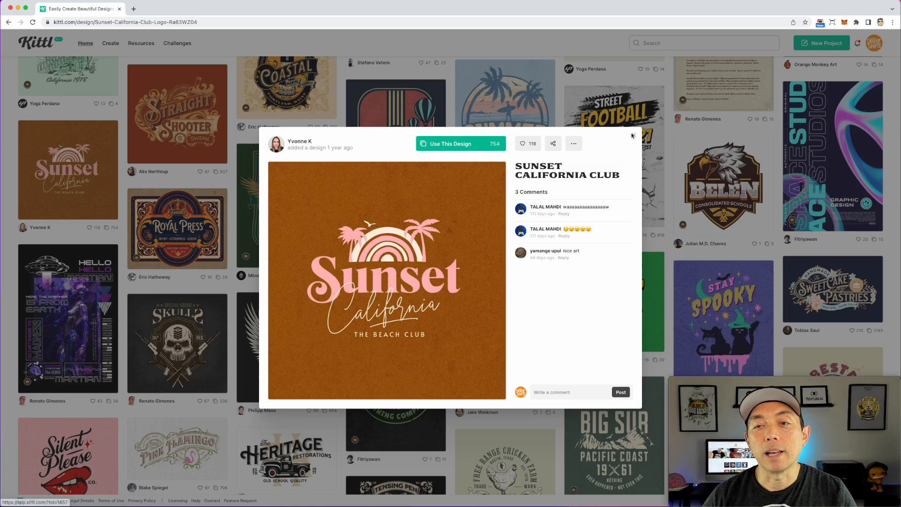
left_click(634, 137)
scroll(383, 271, "up", 10)
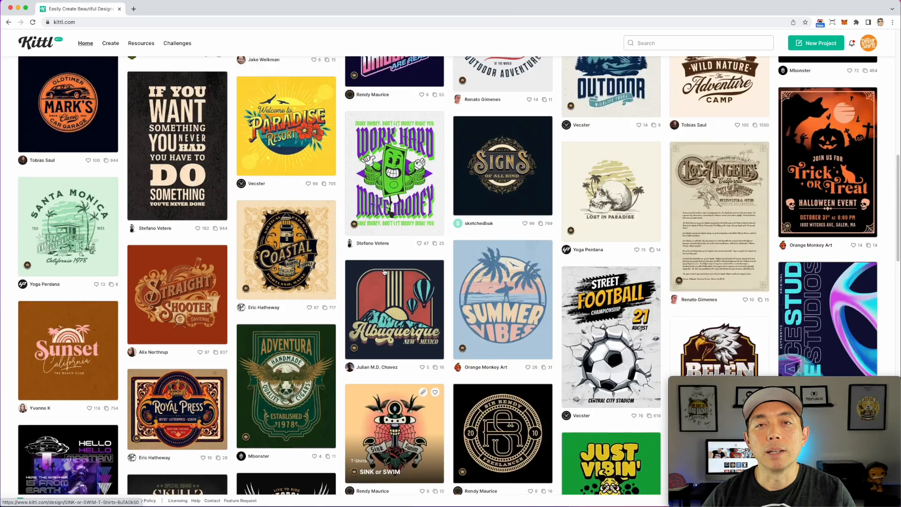
scroll(384, 271, "up", 6)
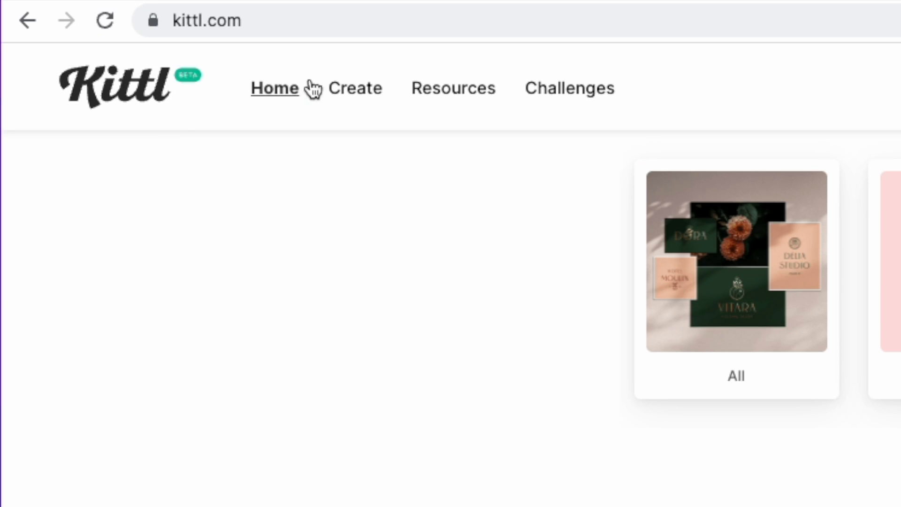
Open the T-Shirt Creator page.
mouse_move(360, 94)
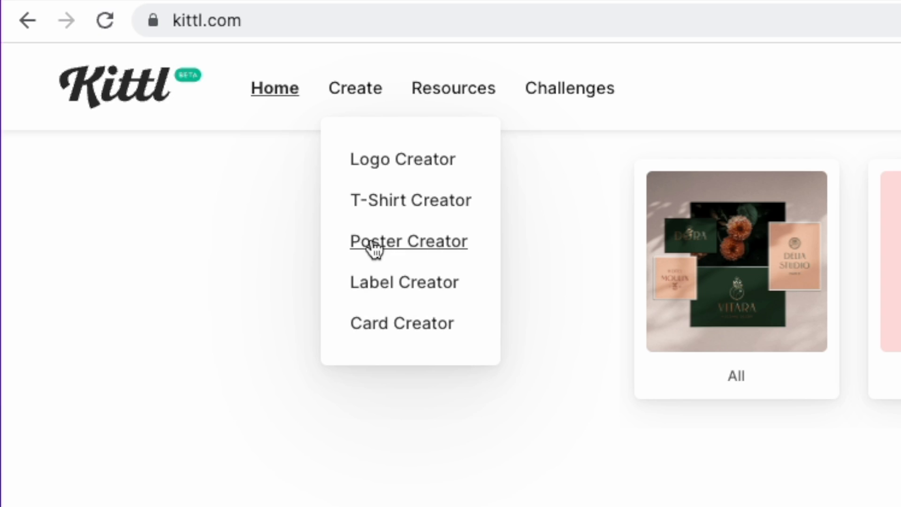
left_click(405, 202)
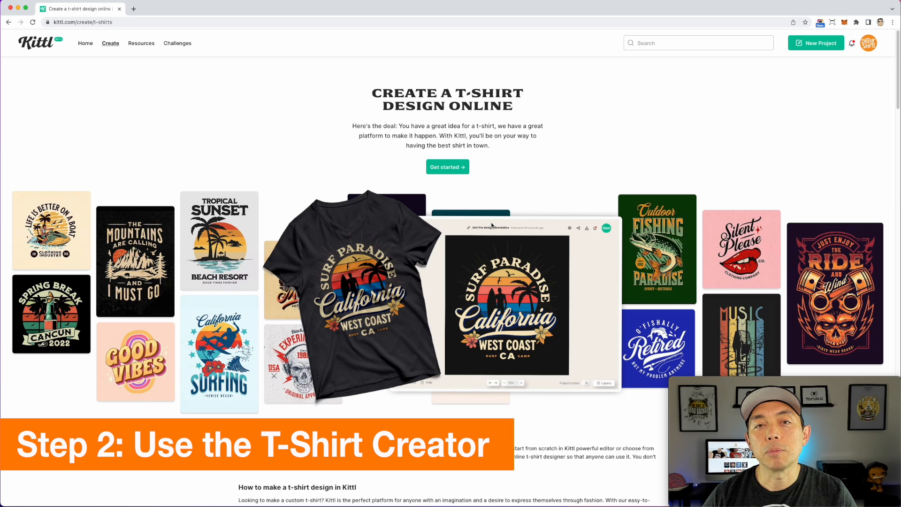
mouse_move(113, 46)
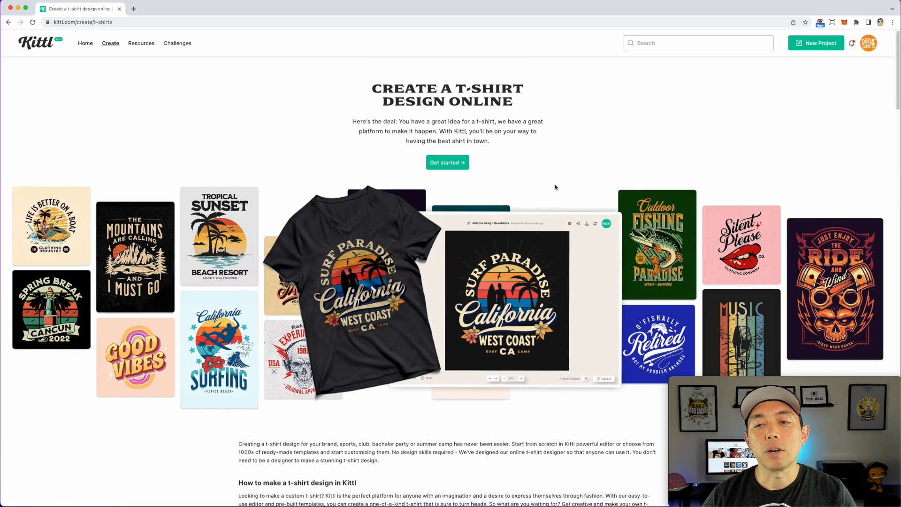
Read the three-part guide to making a t-shirt design, covering templates, the online editor and export.
scroll(319, 221, "down", 5)
scroll(319, 220, "down", 2)
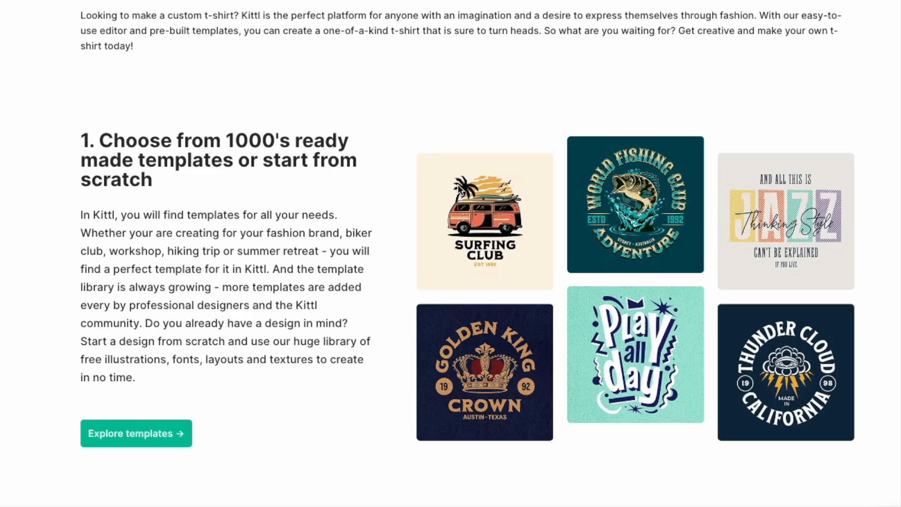
scroll(697, 213, "down", 6)
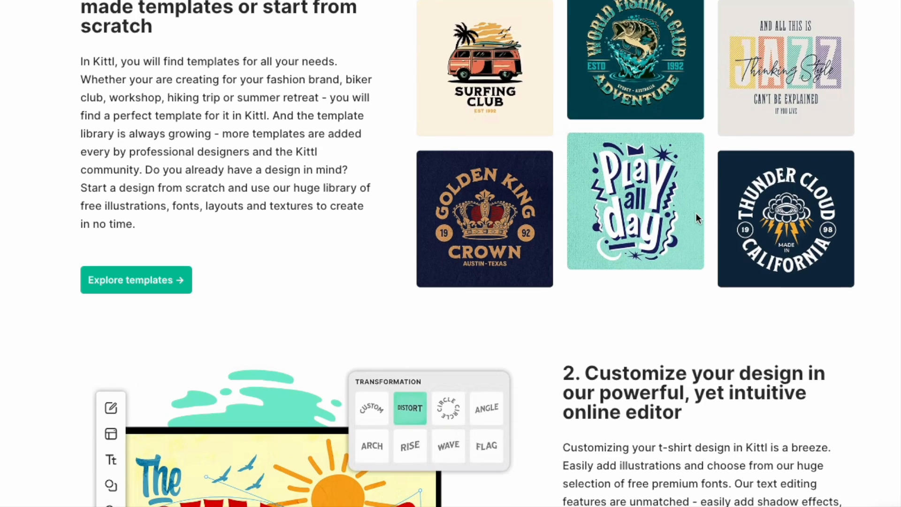
scroll(761, 245, "down", 3)
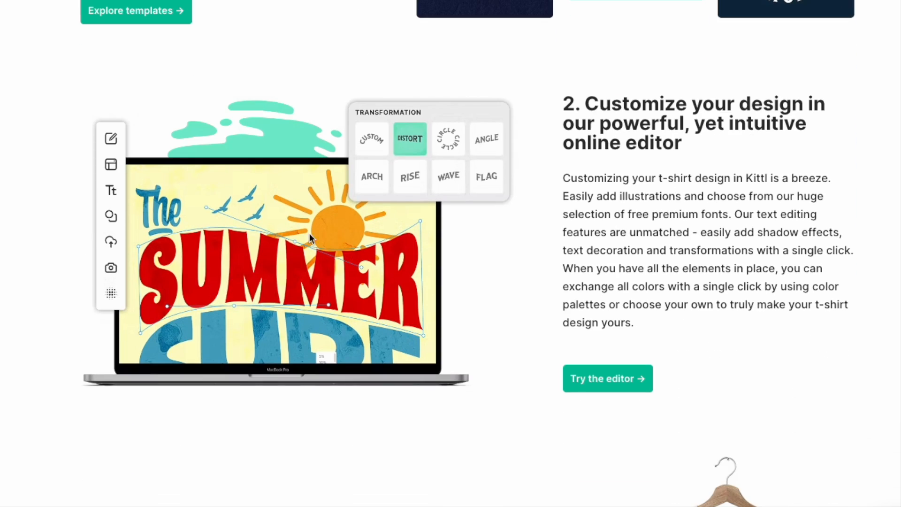
scroll(631, 224, "down", 5)
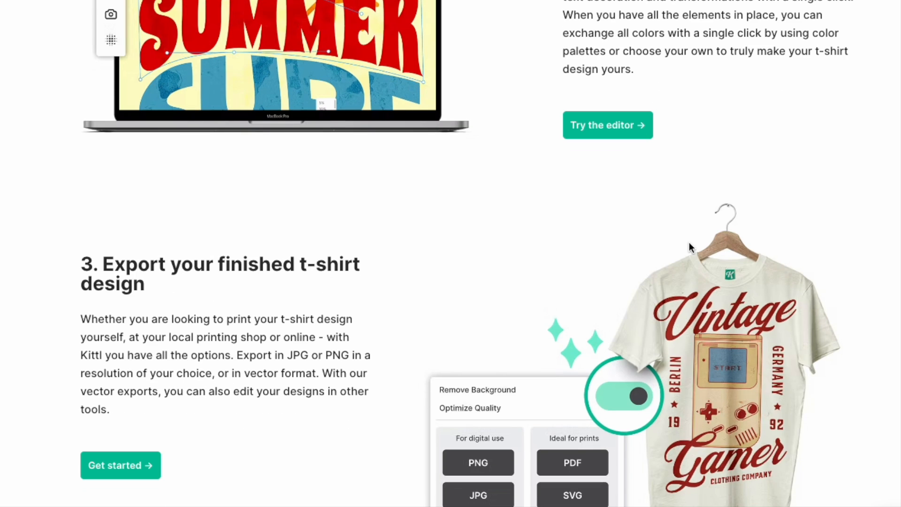
scroll(689, 242, "up", 12)
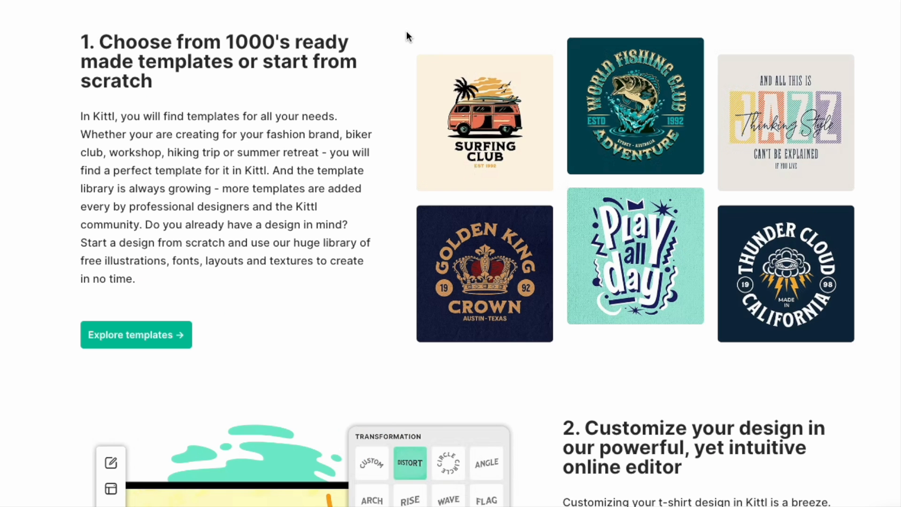
scroll(428, 142, "down", 5)
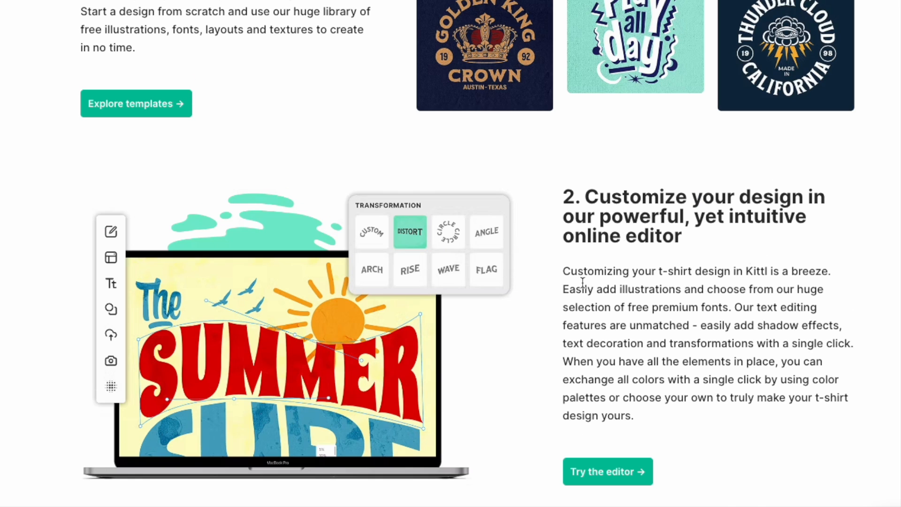
scroll(582, 282, "down", 6)
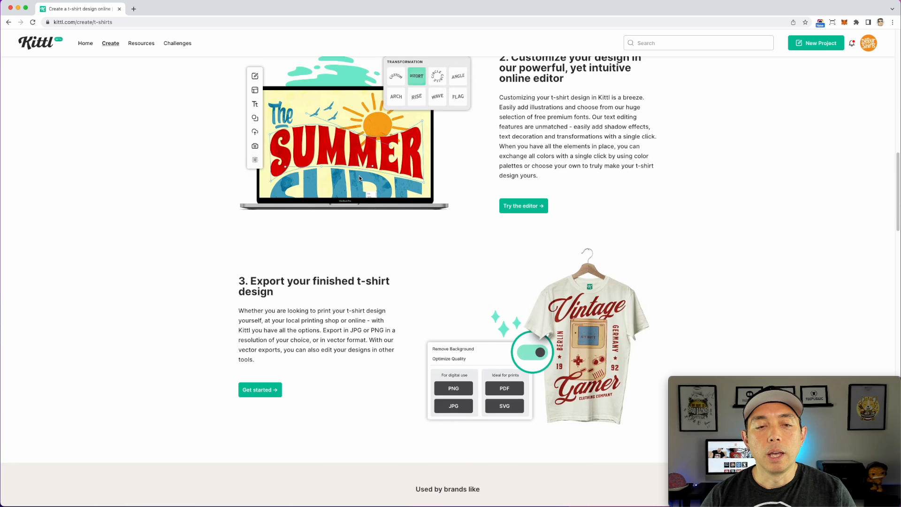
Examine the brands, testimonials, editing tools, t-shirt design features and frequently asked questions on the T-Shirt Creator page.
scroll(359, 176, "down", 6)
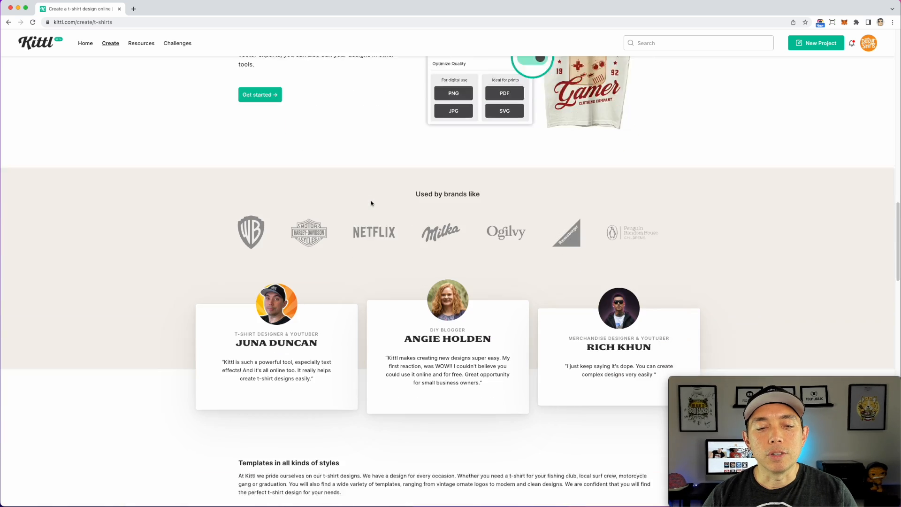
scroll(371, 202, "down", 3)
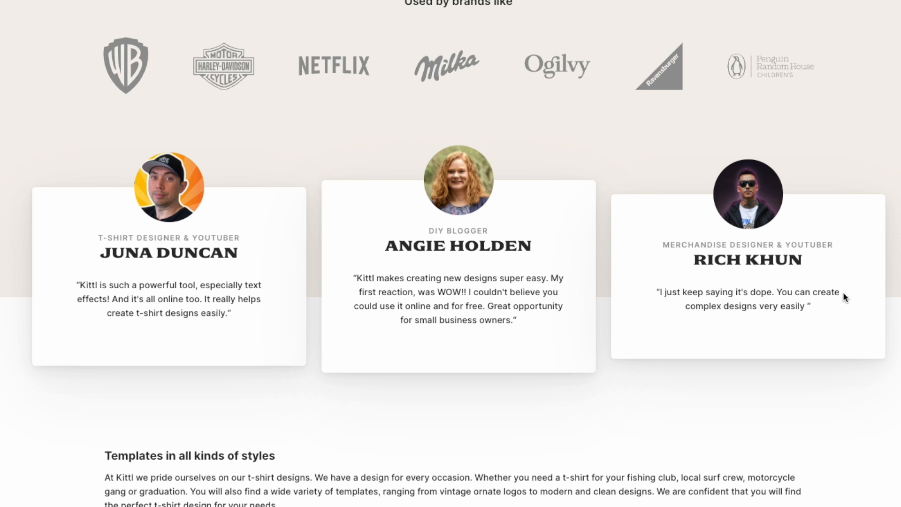
scroll(392, 314, "down", 1)
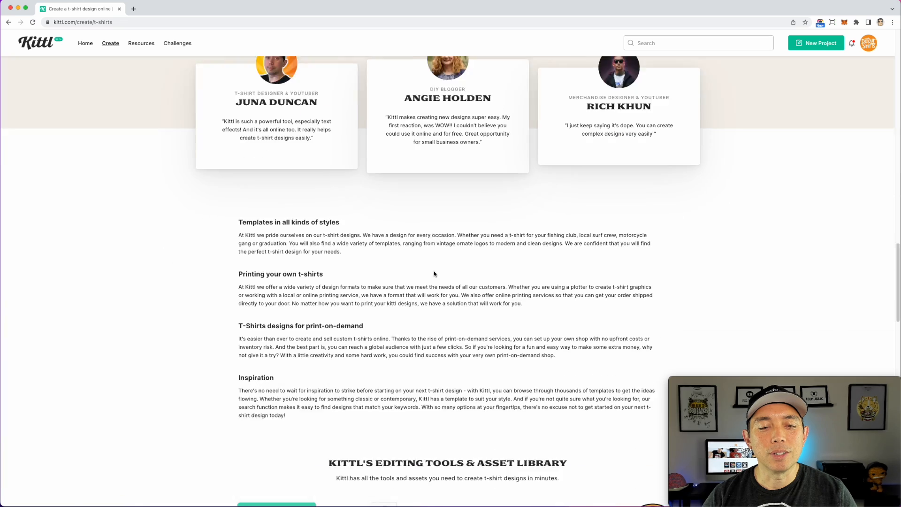
scroll(432, 275, "down", 6)
scroll(432, 275, "down", 1)
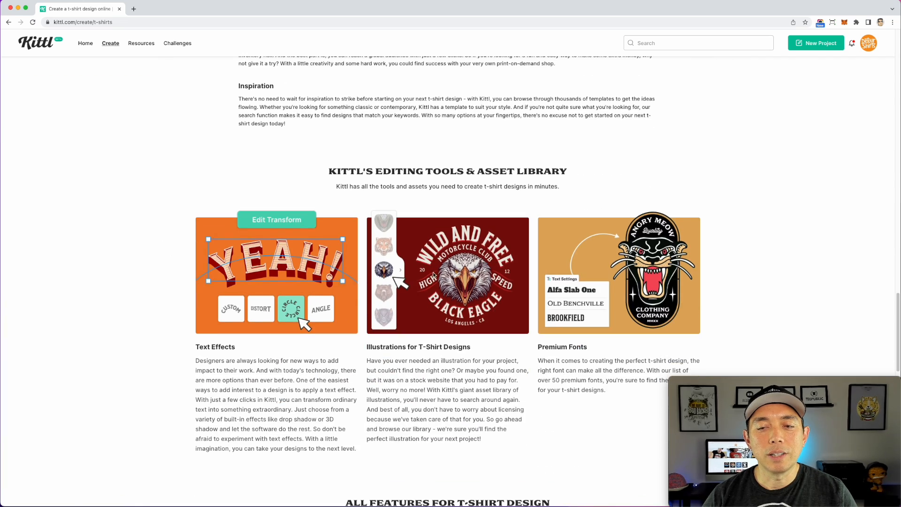
scroll(413, 270, "down", 1)
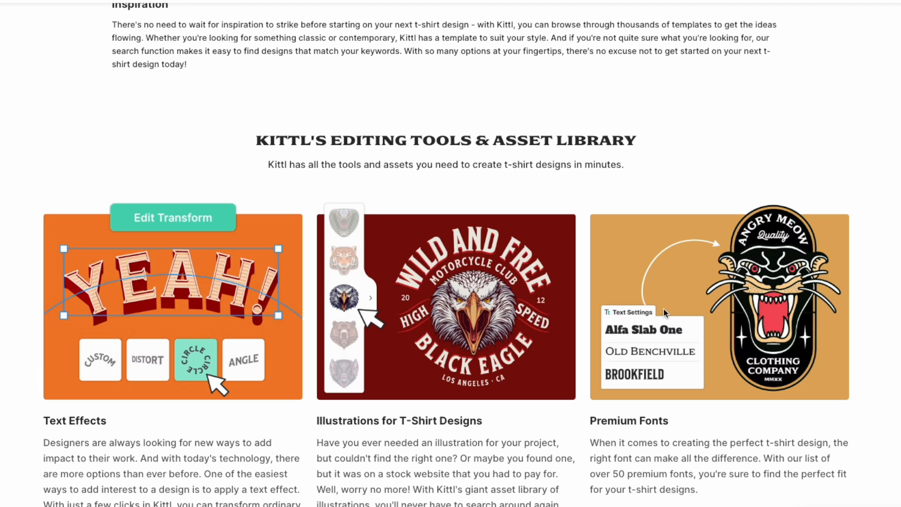
scroll(668, 357, "down", 5)
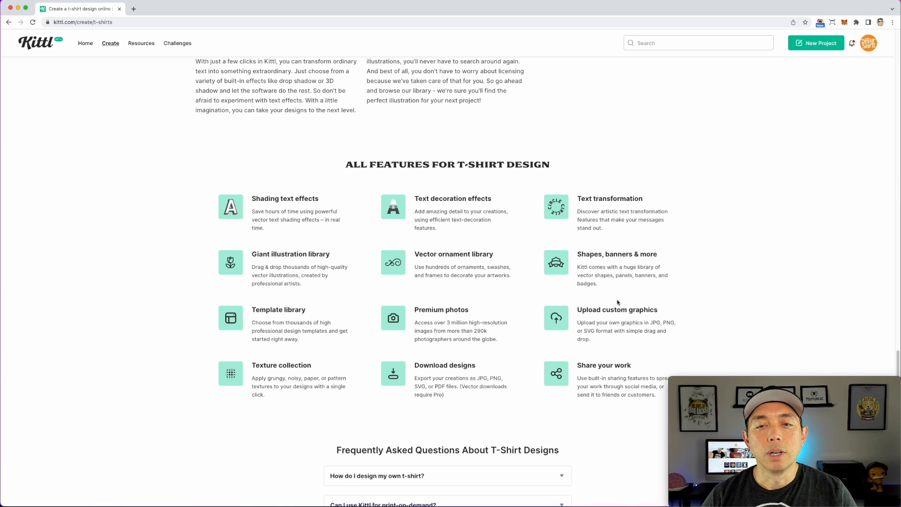
scroll(618, 302, "down", 5)
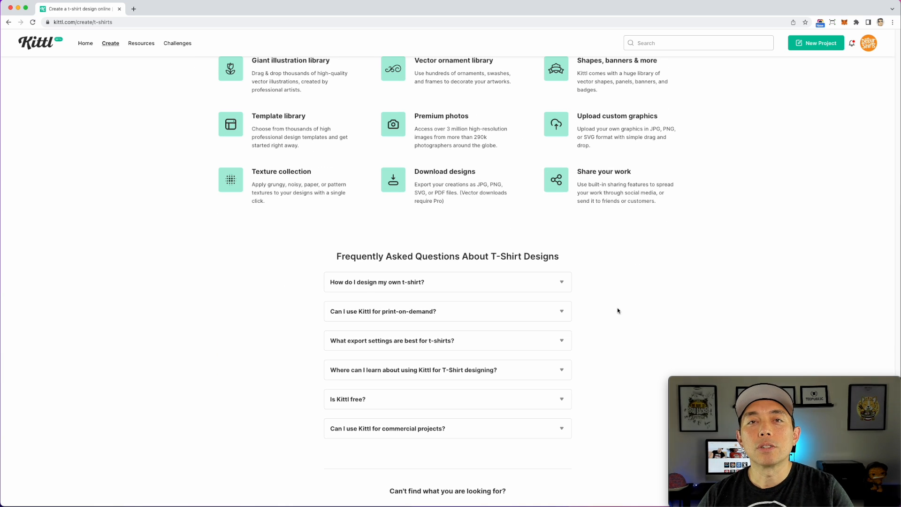
Get started from the introduction of the T-Shirt Creator page to reach the design template gallery.
scroll(617, 310, "up", 2)
scroll(617, 310, "up", 20)
scroll(617, 310, "up", 20)
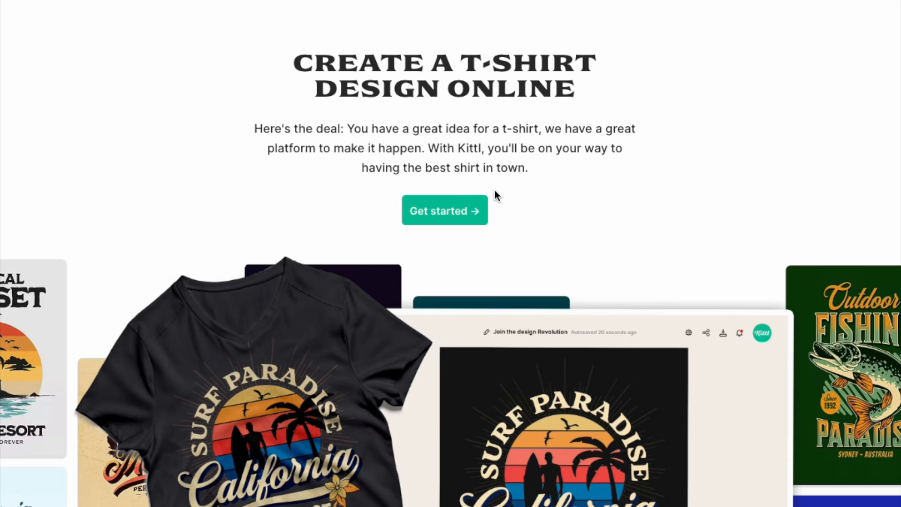
left_click(457, 216)
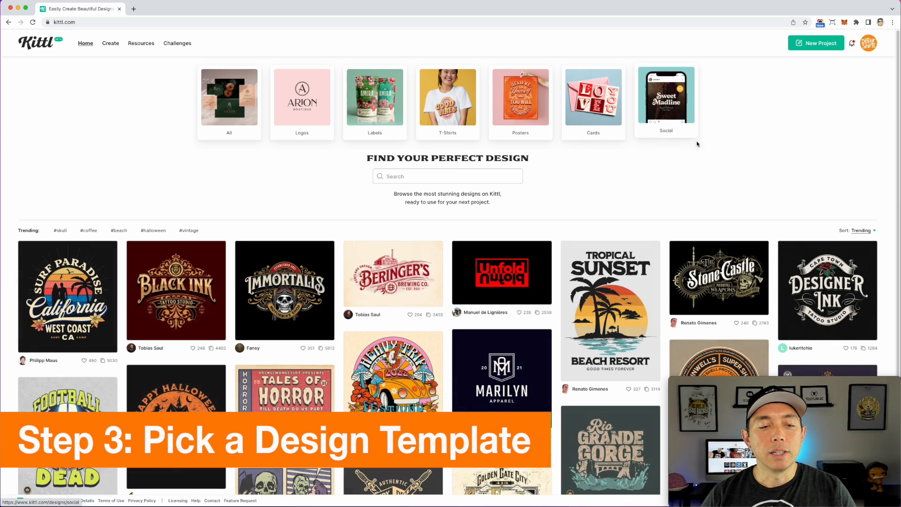
Browse the design templates in the gallery for one suited to a t-shirt design.
scroll(637, 204, "down", 2)
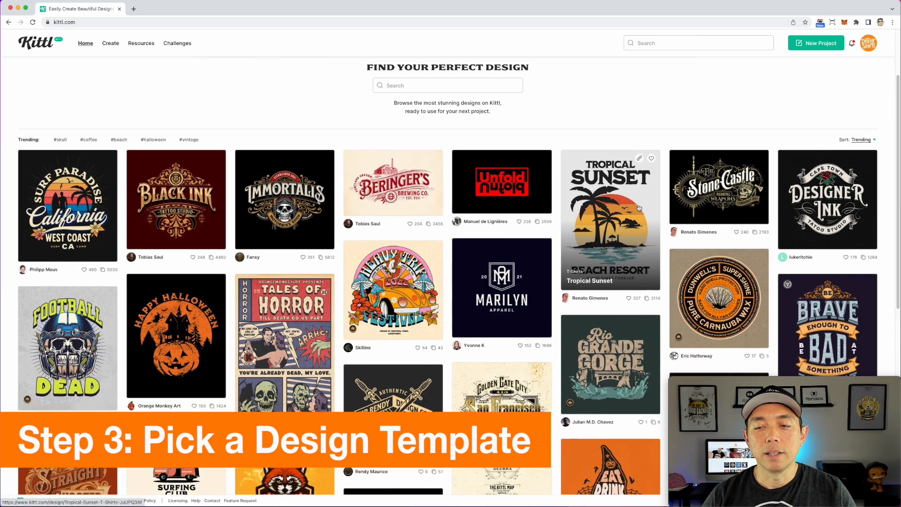
scroll(637, 208, "down", 6)
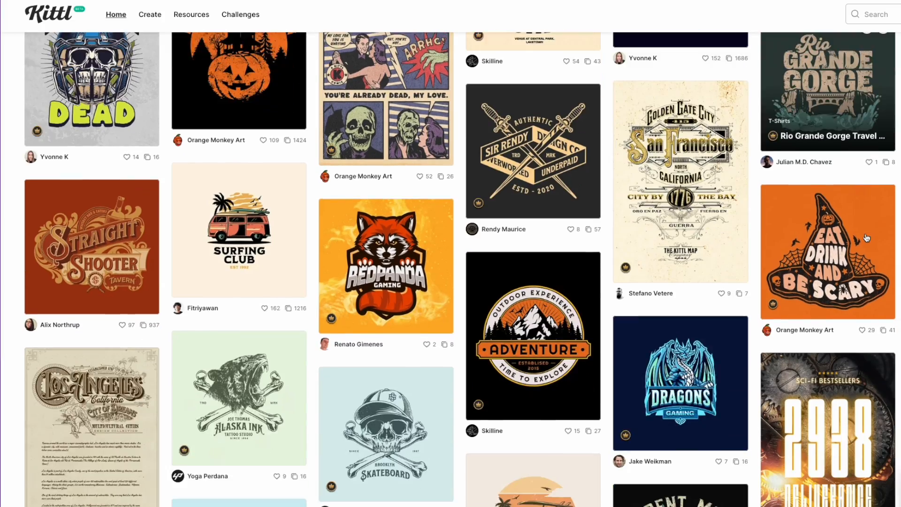
scroll(866, 237, "down", 7)
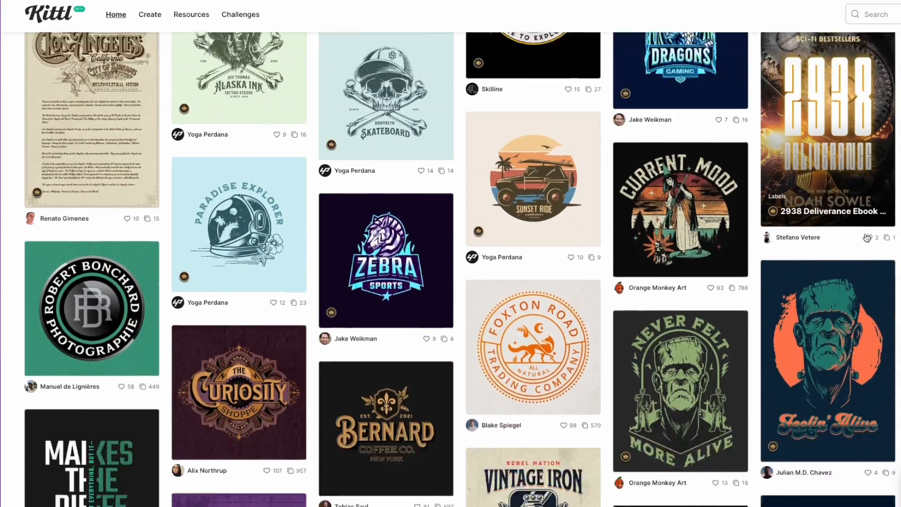
scroll(867, 237, "down", 7)
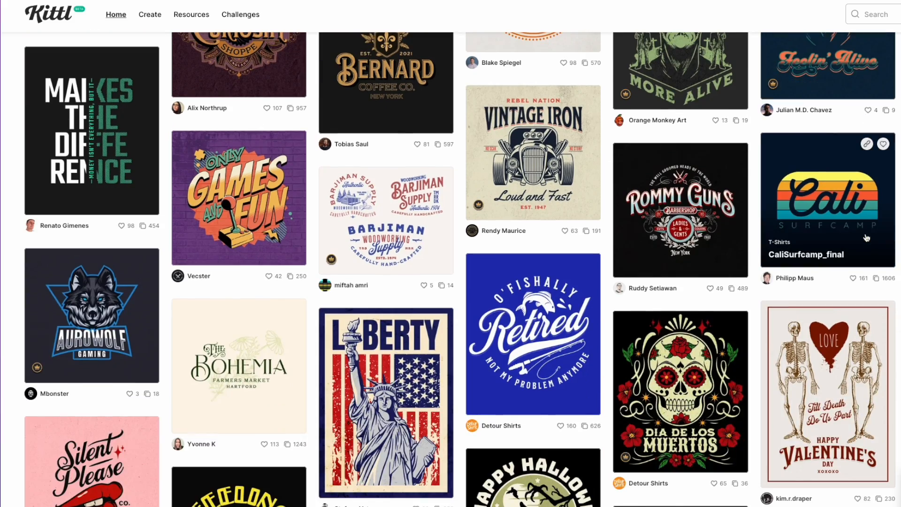
scroll(867, 237, "down", 3)
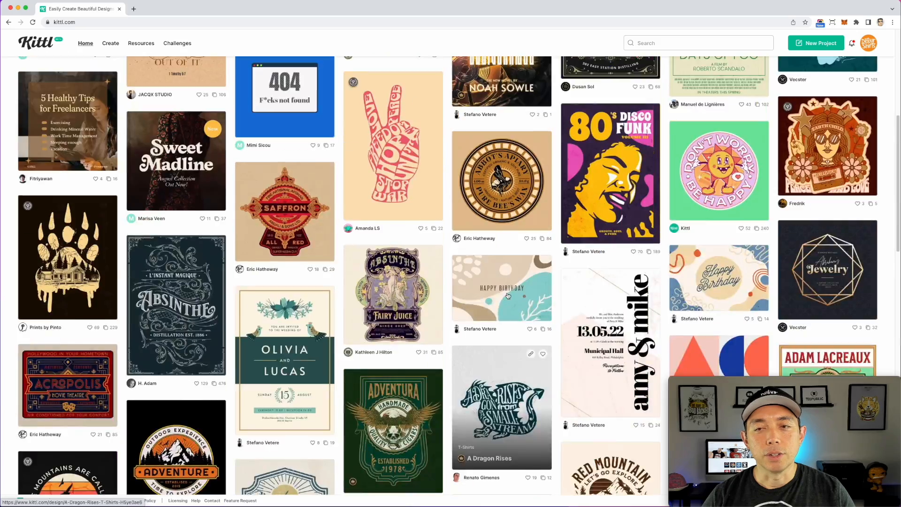
scroll(507, 296, "up", 6)
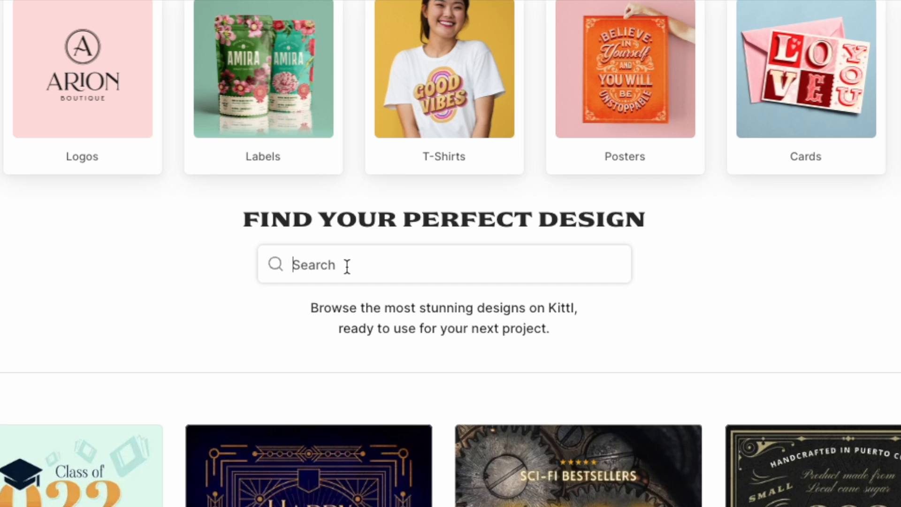
Search the template gallery for "focus on the good" and start a project from the Focus on the good poster design.
type("fou")
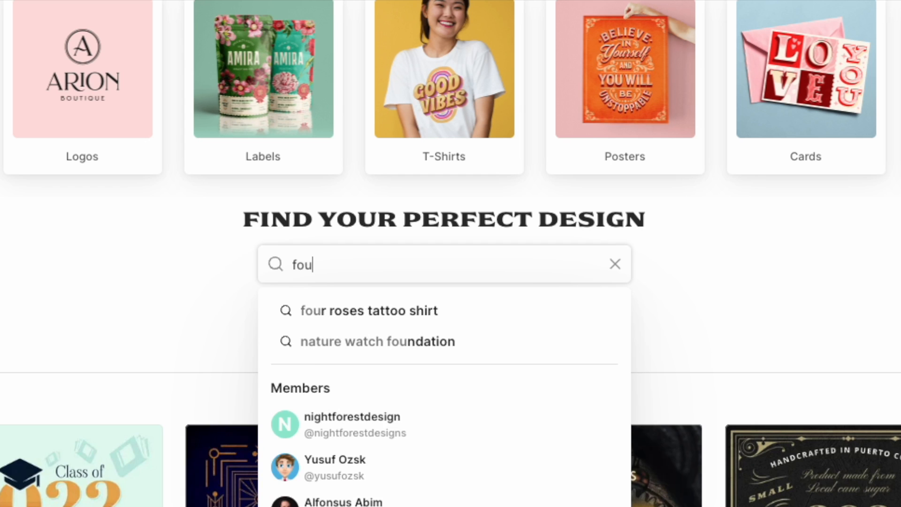
key("BackSpace")
type("co")
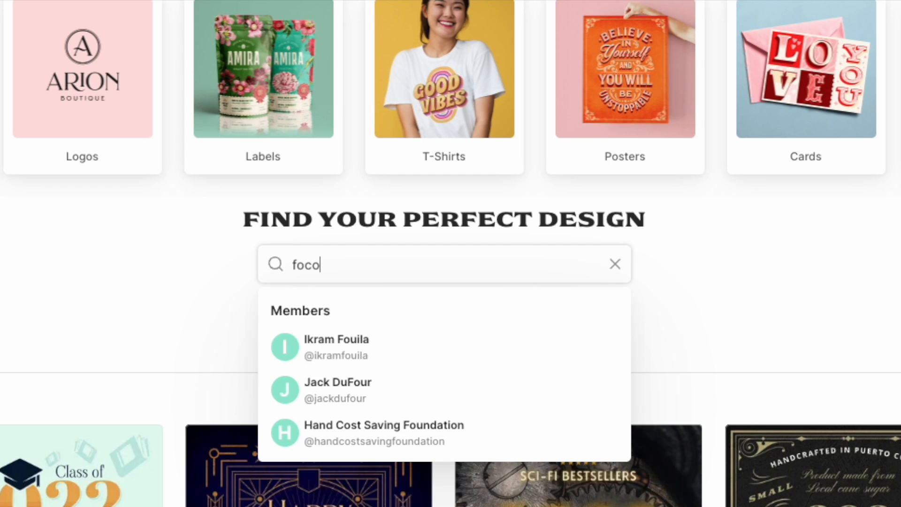
key("BackSpace")
type("us")
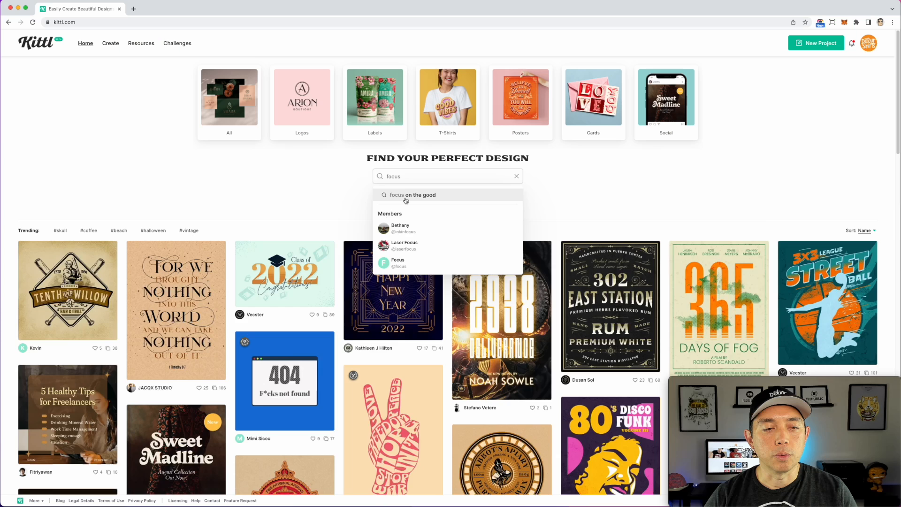
left_click(339, 323)
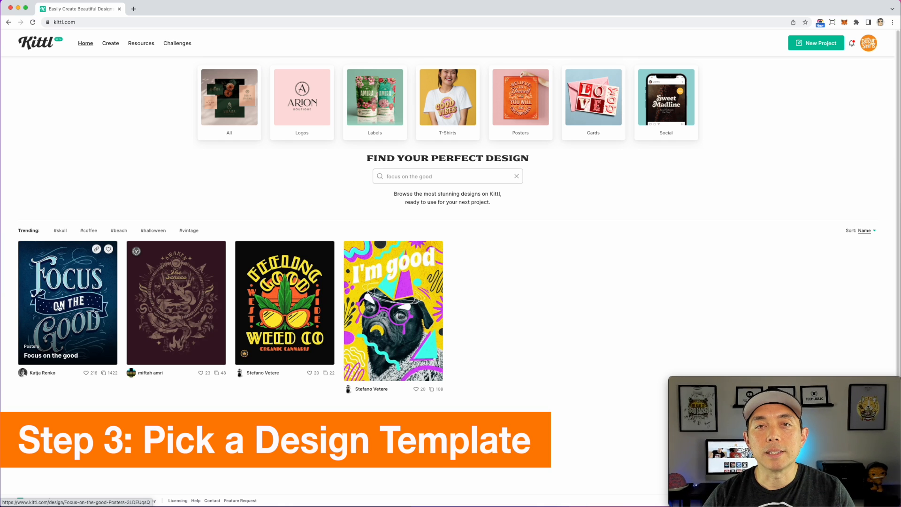
left_click(76, 298)
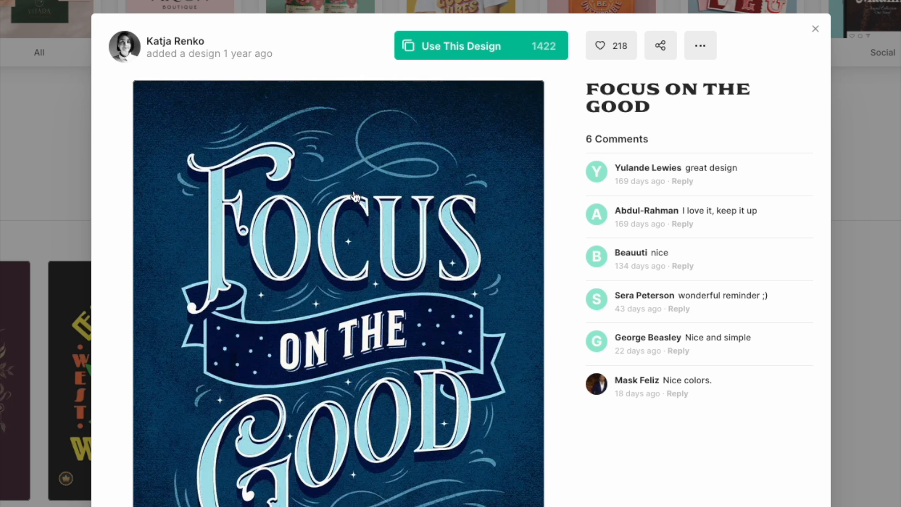
left_click(460, 50)
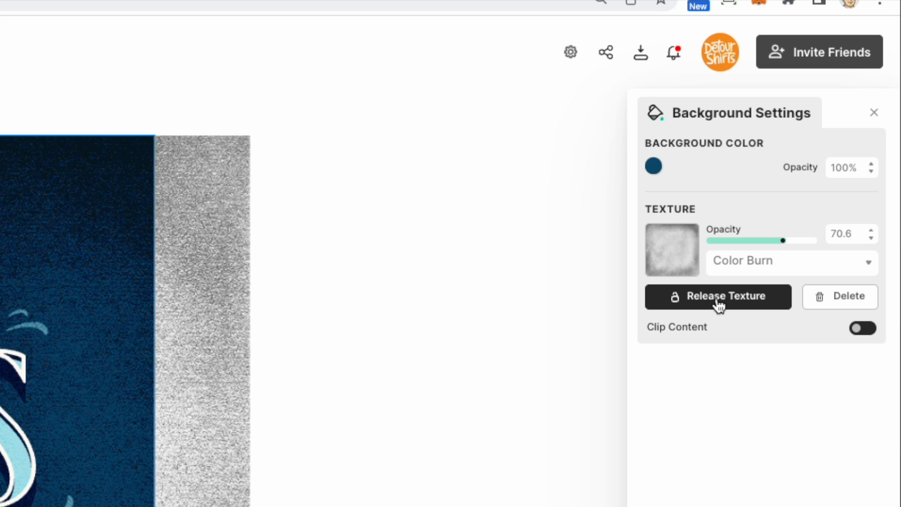
Release the grey texture from the background and delete it from the design.
left_click(718, 300)
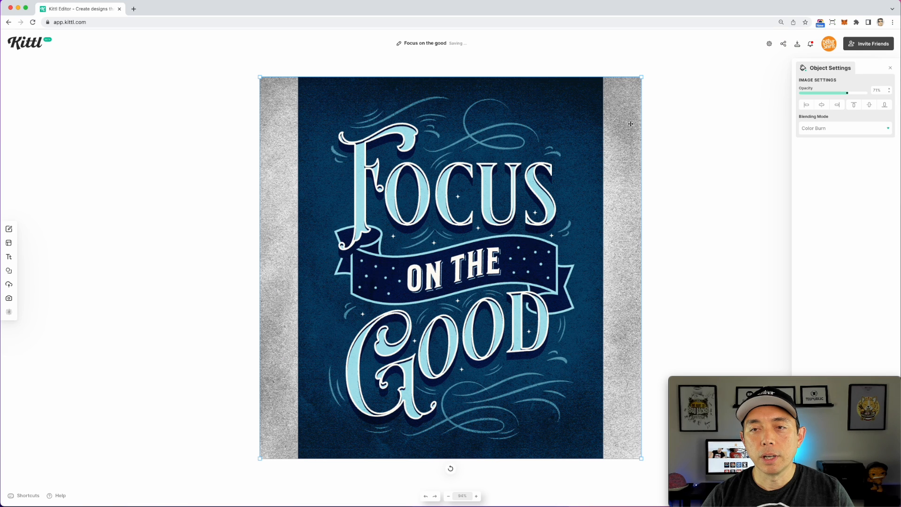
left_click(683, 120)
left_click(631, 116)
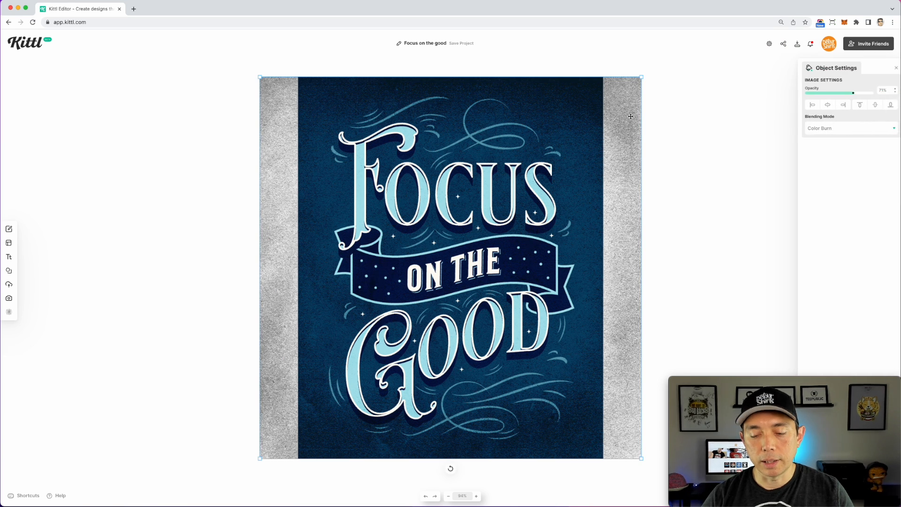
key("Delete")
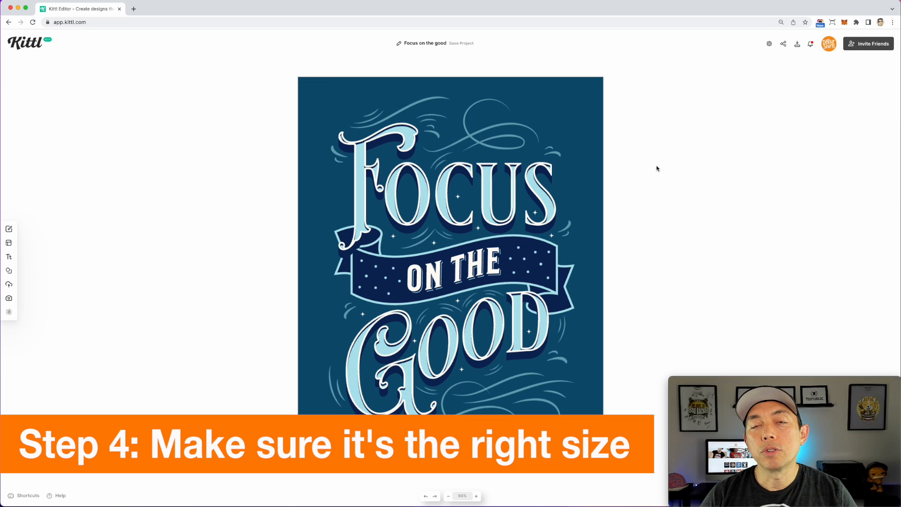
Set the artboard to a custom size of 4500 × 5400 pixels.
left_click(342, 92)
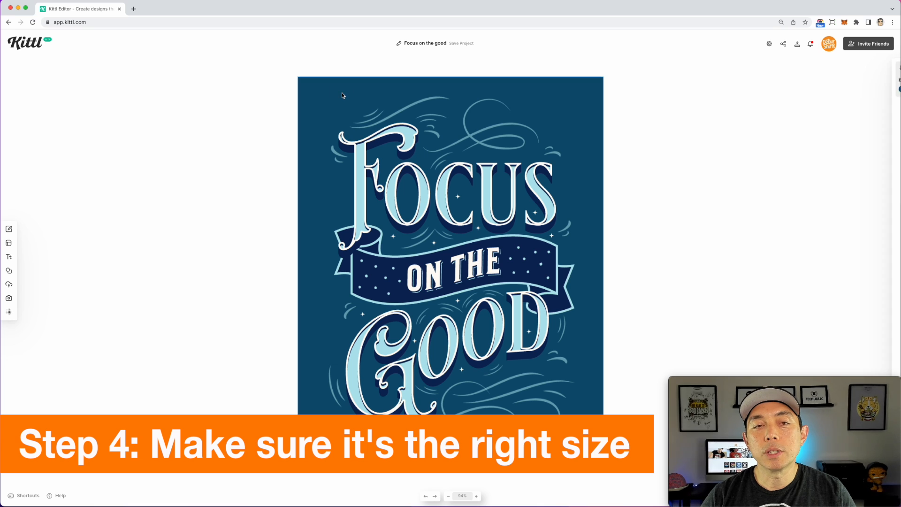
left_click(770, 44)
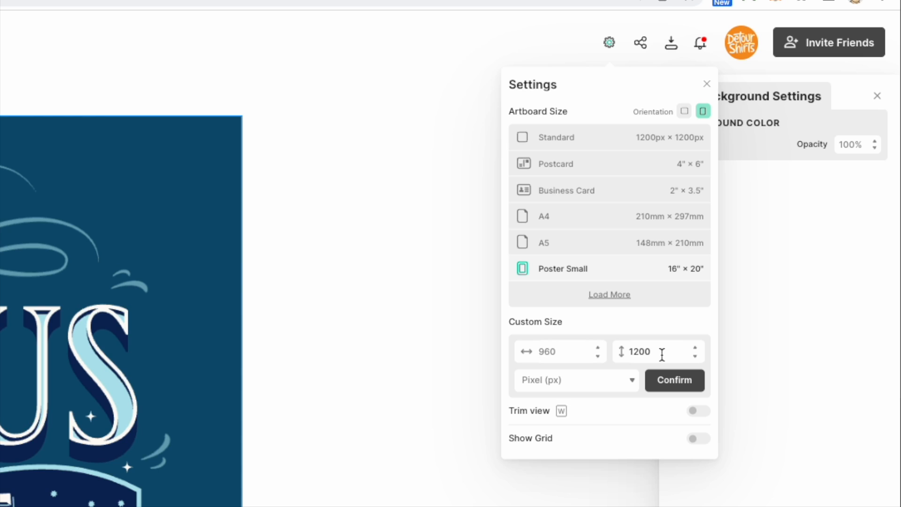
double_click(563, 355)
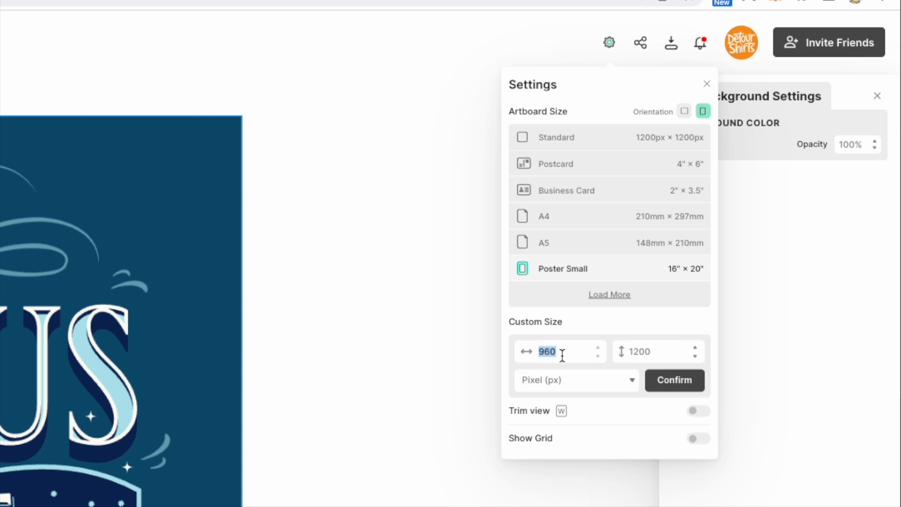
type("4500")
double_click(640, 351)
double_click(652, 347)
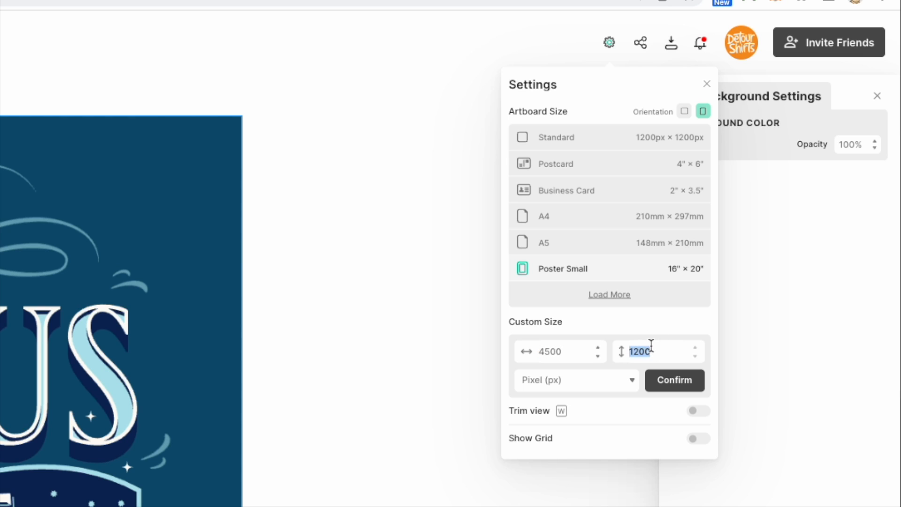
type("54")
key("Return")
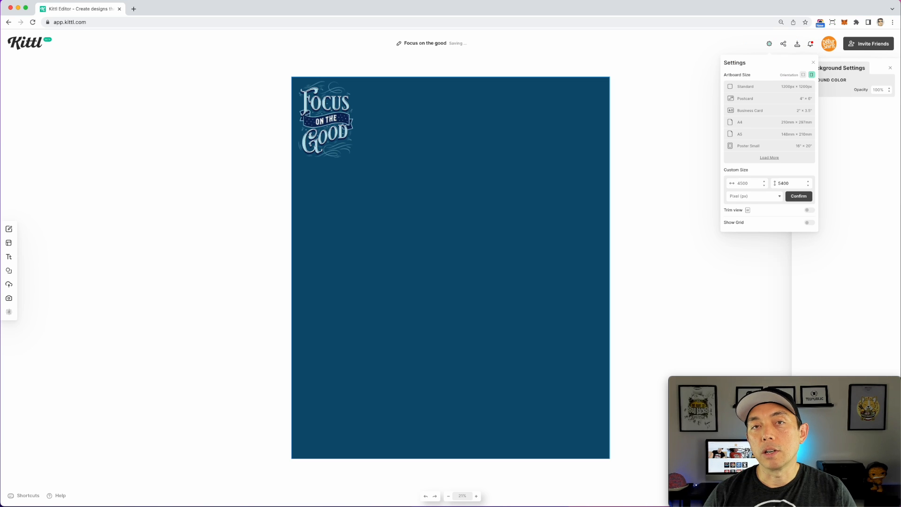
Scale up all the artwork together to fill the enlarged artboard's height and centre it horizontally.
left_click(260, 83)
left_click(256, 70)
left_click_drag(253, 65, 394, 209)
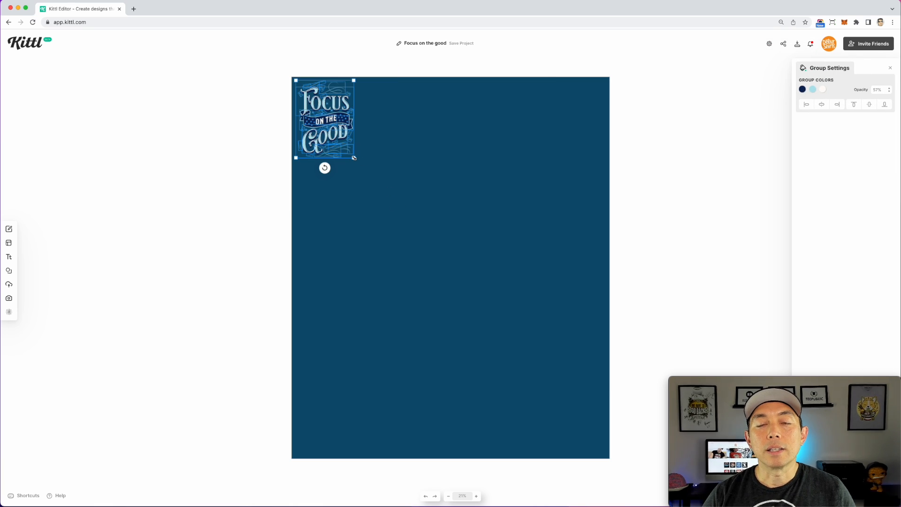
left_click_drag(354, 158, 642, 388)
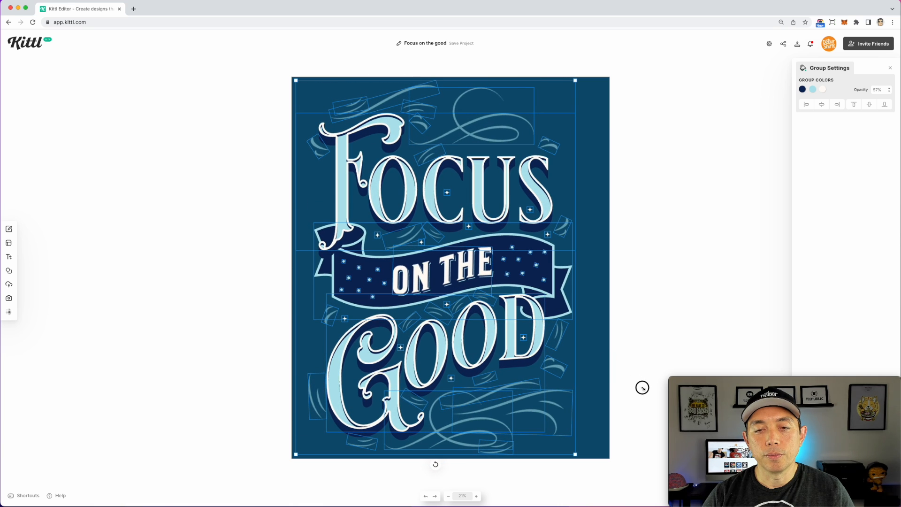
left_click_drag(475, 178, 489, 177)
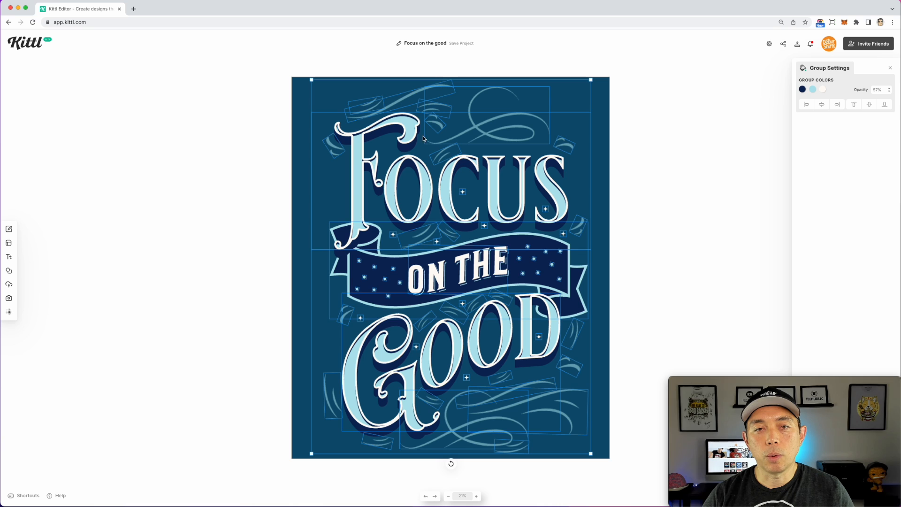
left_click_drag(311, 80, 310, 80)
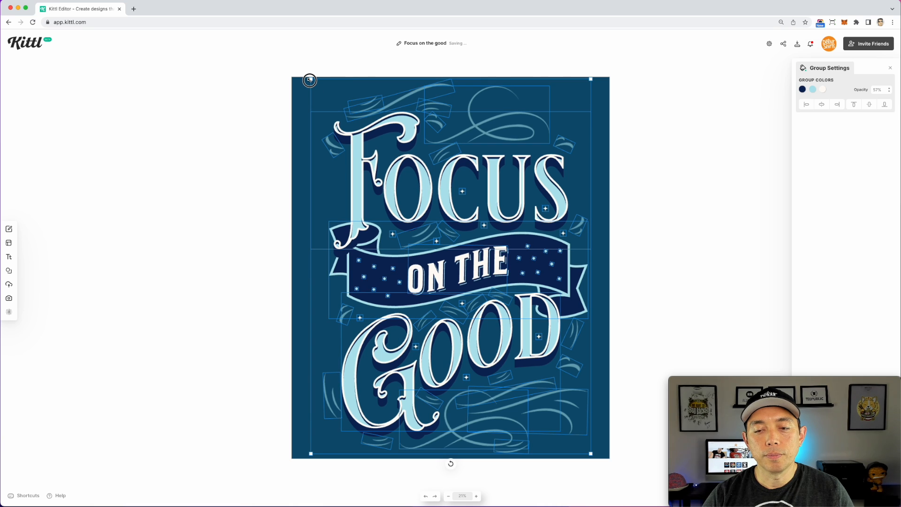
left_click(649, 127)
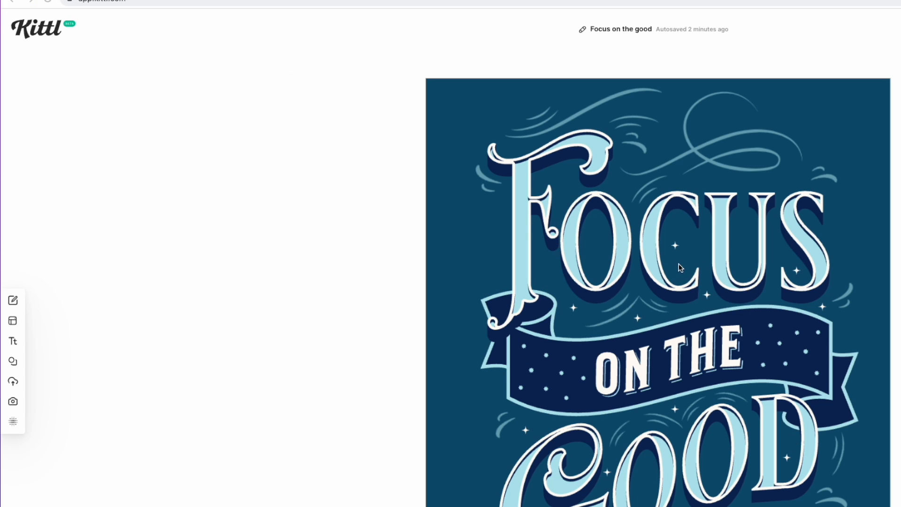
Move the FOCUS text off the artboard onto the empty canvas to its left.
left_click(652, 244)
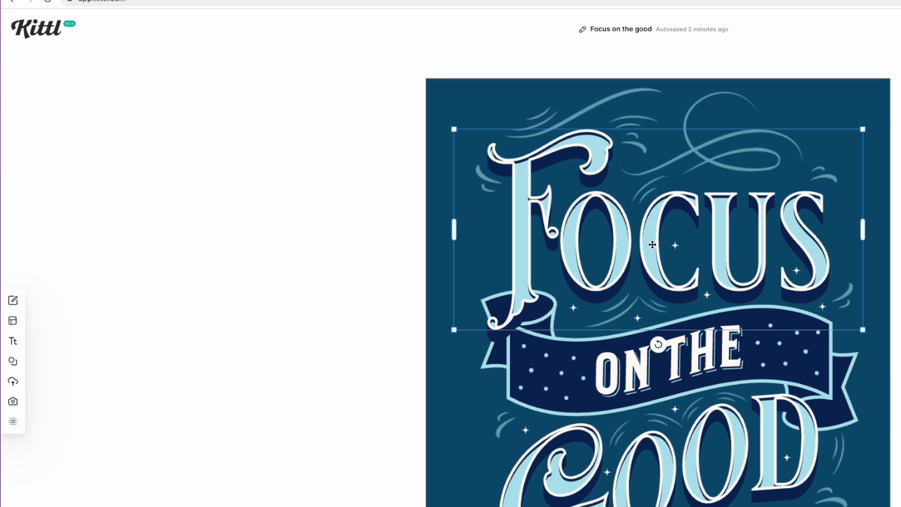
left_click_drag(656, 244, 203, 217)
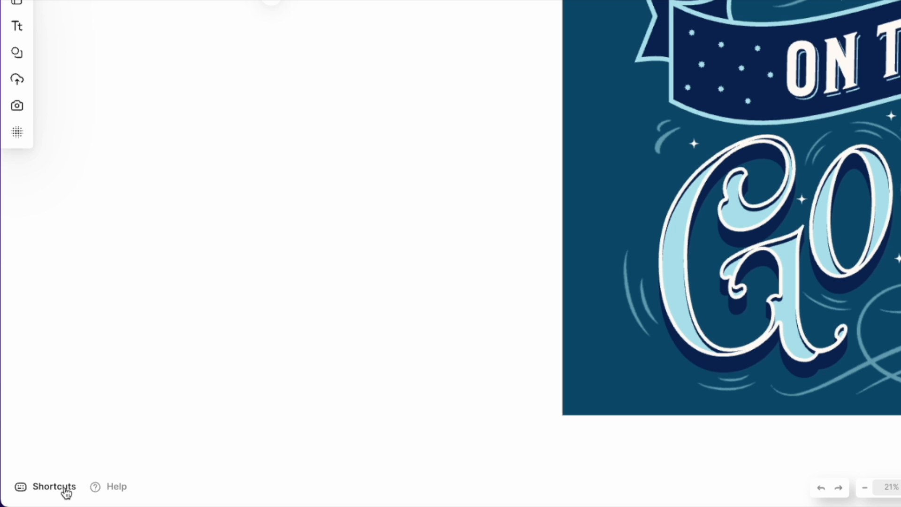
Review the keyboard shortcuts list, and switch Trim view on and back off to preview the trimmed artboard.
left_click(65, 490)
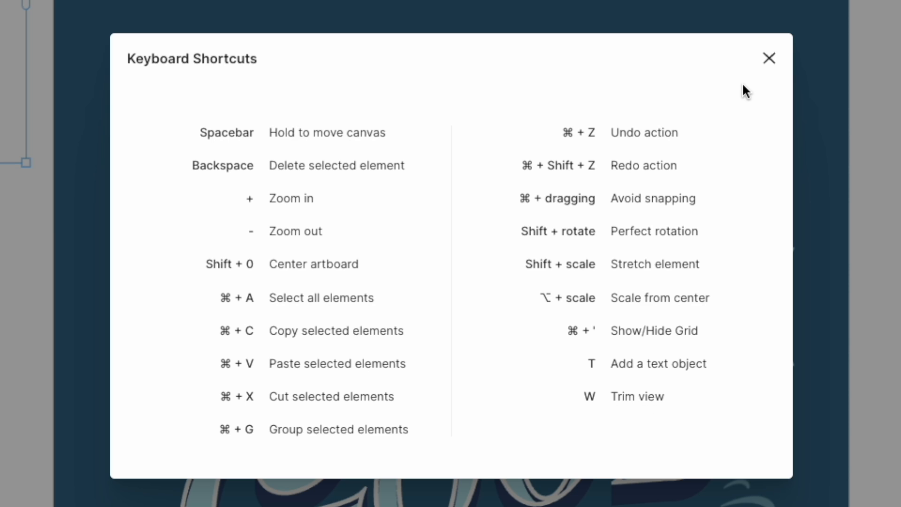
left_click(770, 60)
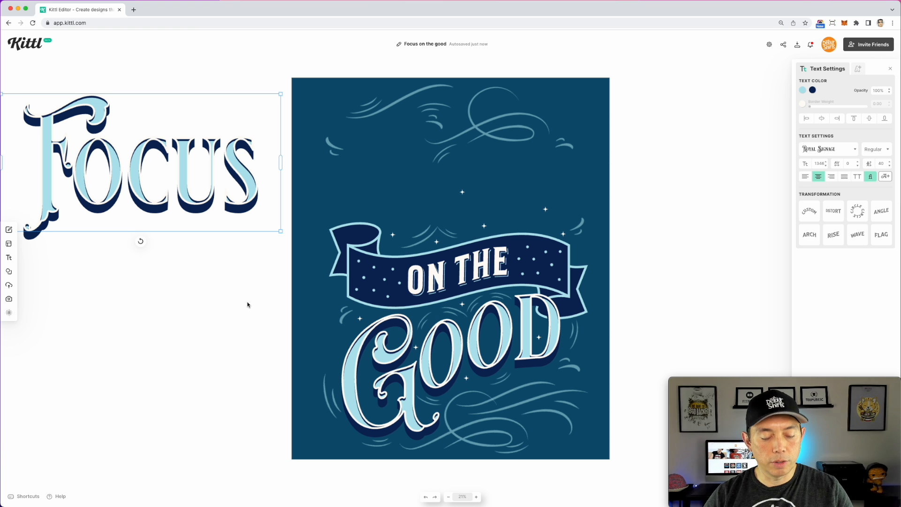
key("w")
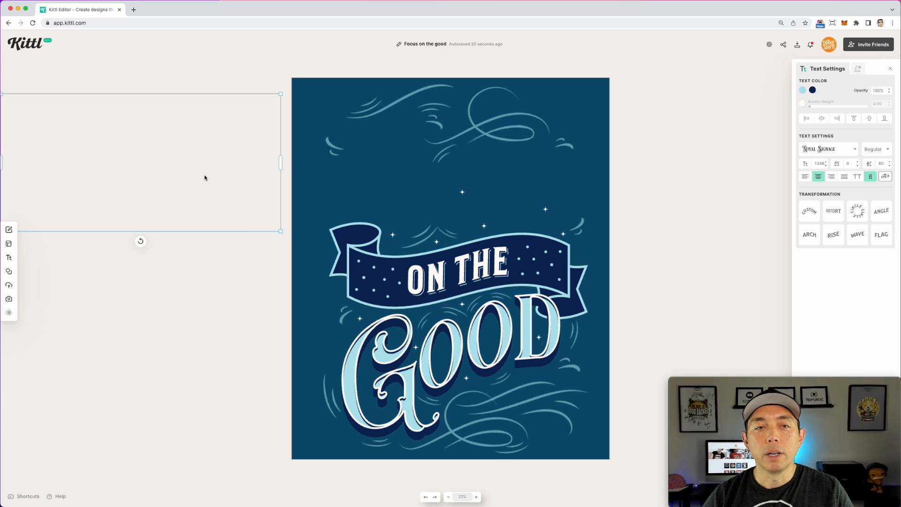
key("w")
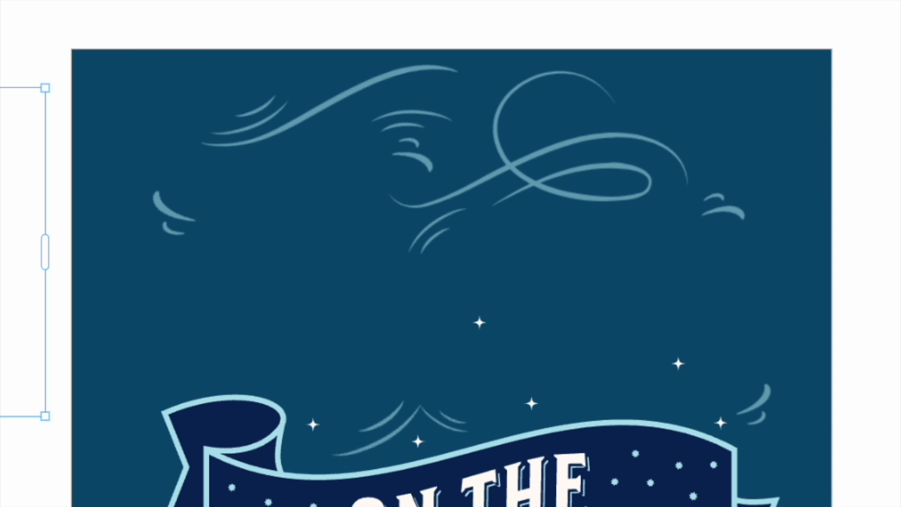
Ungroup the decorative flourishes and move the ones along the artboard's upper part onto the canvas to its right.
left_click_drag(899, 16, 190, 253)
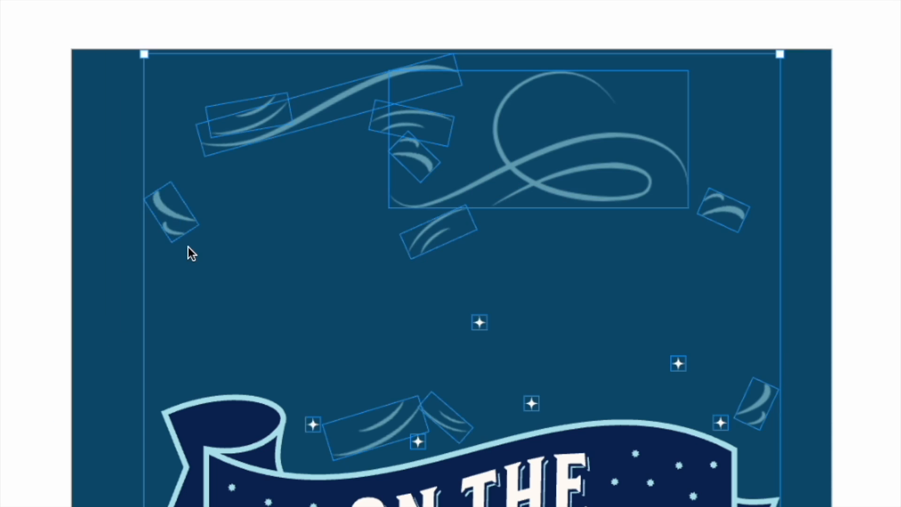
left_click(880, 86)
left_click(732, 210)
right_click(500, 142)
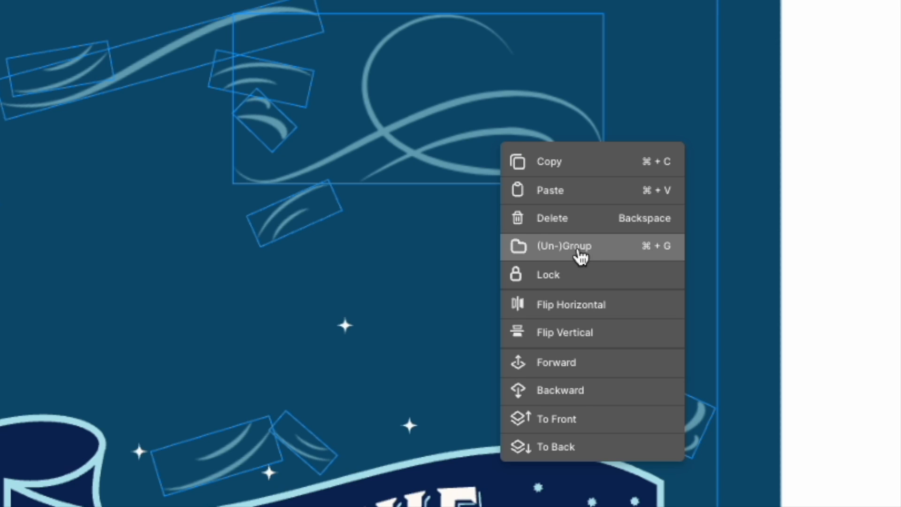
left_click(639, 253)
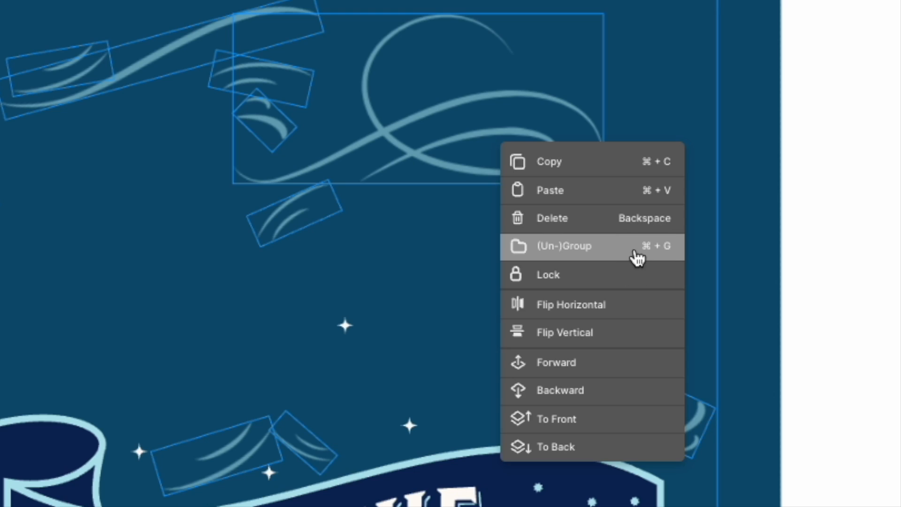
left_click_drag(61, 55, 610, 261)
left_click_drag(365, 166, 892, 157)
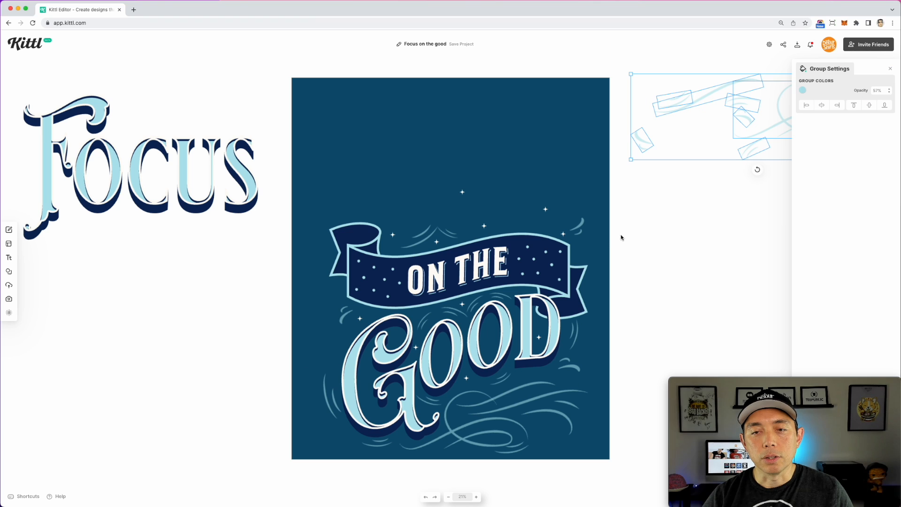
Move the ON THE text onto the empty canvas below FOCUS and delete the ribbon banner.
left_click(581, 229)
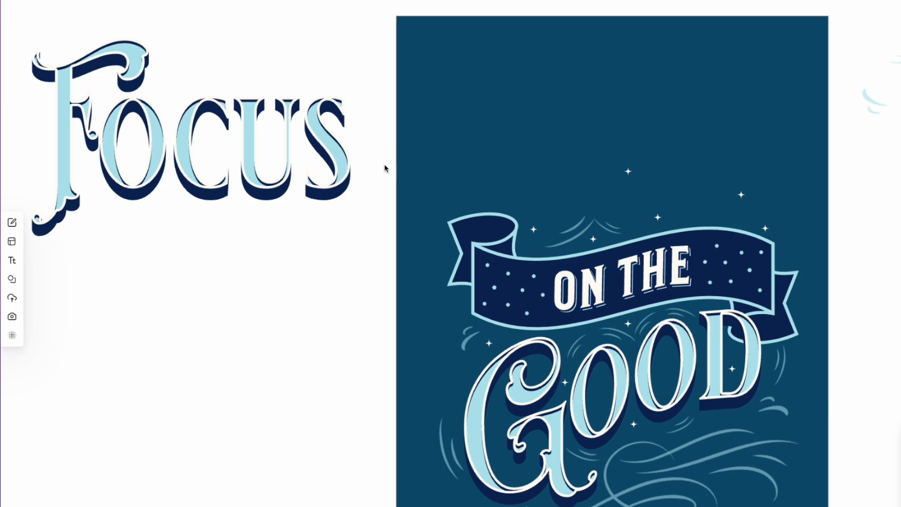
left_click_drag(397, 151, 818, 256)
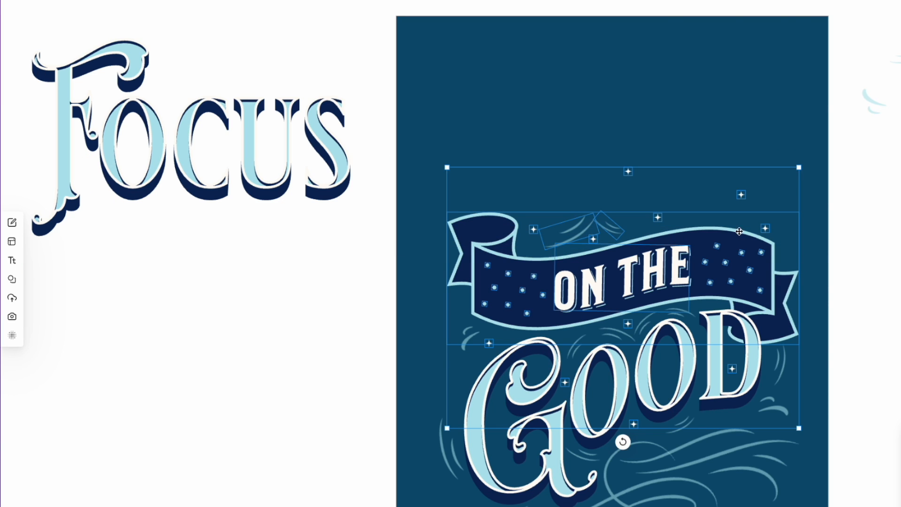
left_click(840, 284)
left_click(646, 278)
left_click_drag(645, 277, 173, 262)
left_click(575, 279)
left_click_drag(575, 279, 120, 413)
key("Delete")
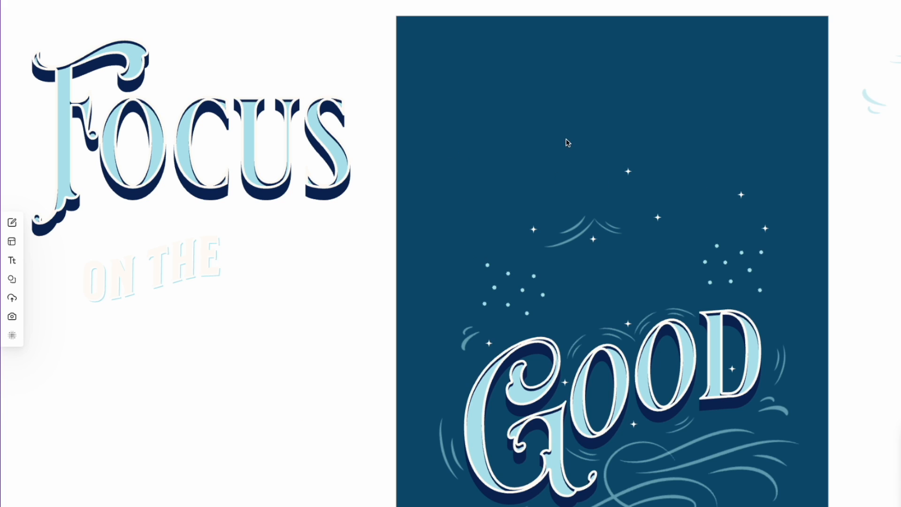
Move the stars, dots and small curved strokes above GOOD off the artboard onto the canvas to its left, leaving GOOD in place.
left_click_drag(831, 168, 428, 321)
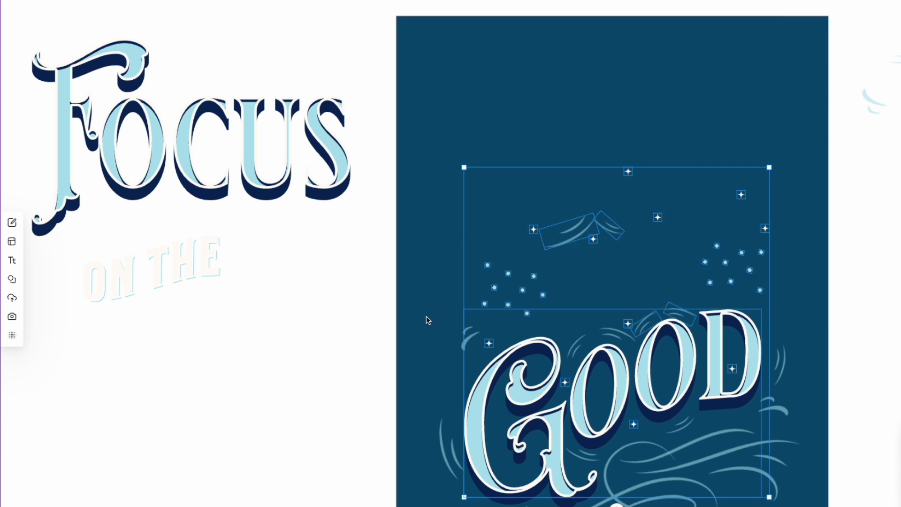
left_click(551, 350, "shift")
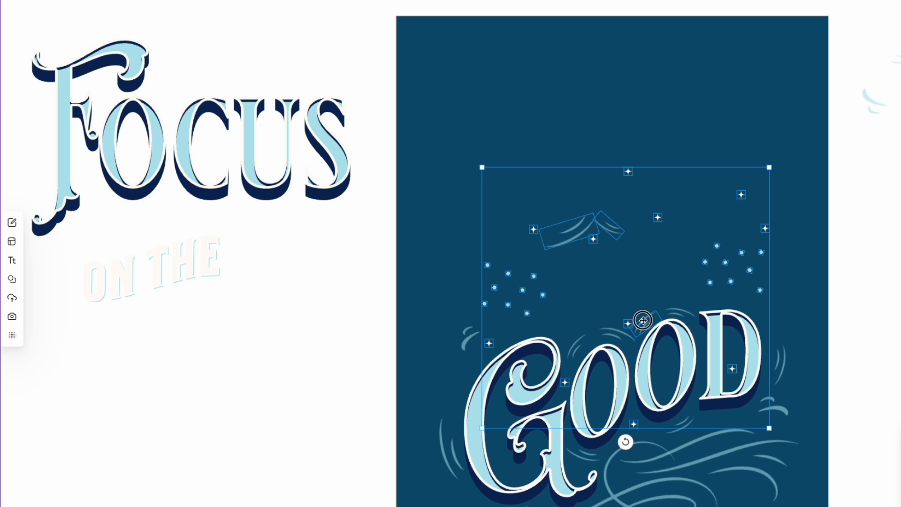
left_click_drag(567, 227, 643, 234)
left_click(442, 134)
left_click_drag(429, 128, 309, 406)
left_click(900, 242)
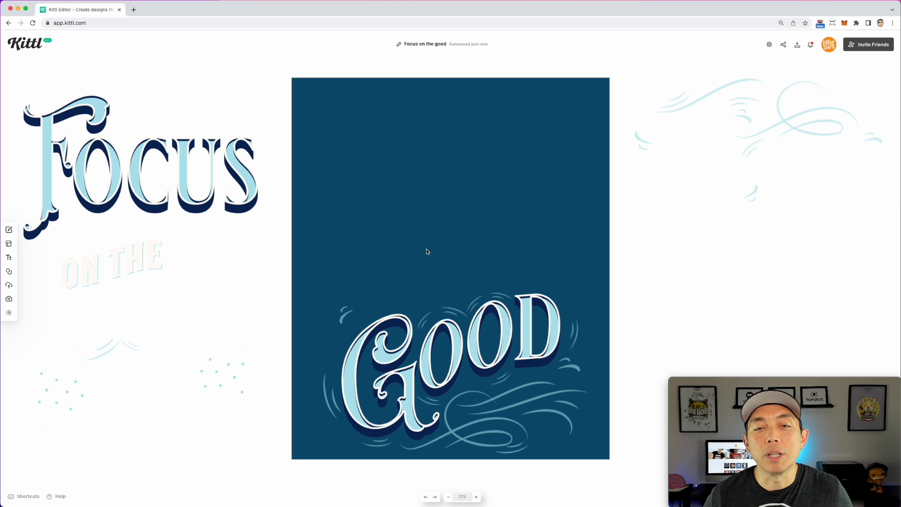
Move the FOCUS text back onto the artboard's upper part and change its wording to "Always".
left_click(221, 184)
left_click_drag(221, 185, 484, 176)
left_click(471, 175)
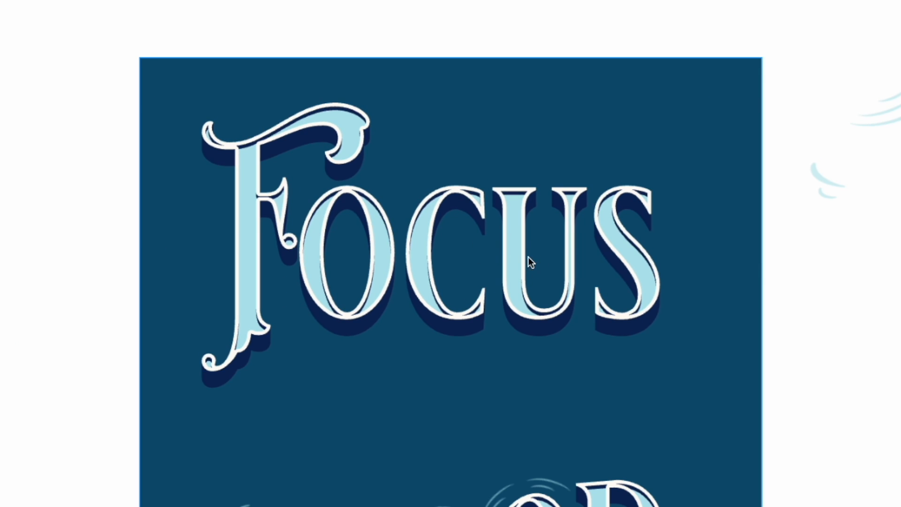
left_click(512, 250)
left_click(513, 250)
double_click(513, 250)
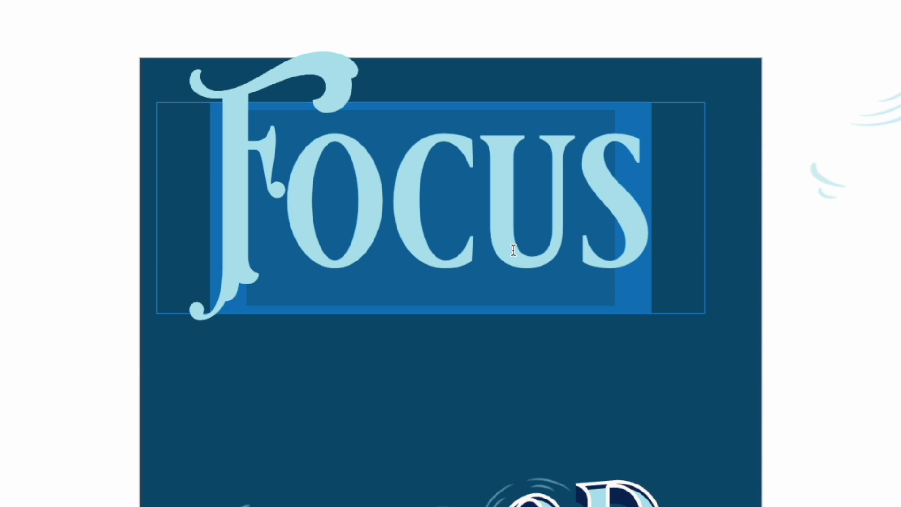
type("Alw")
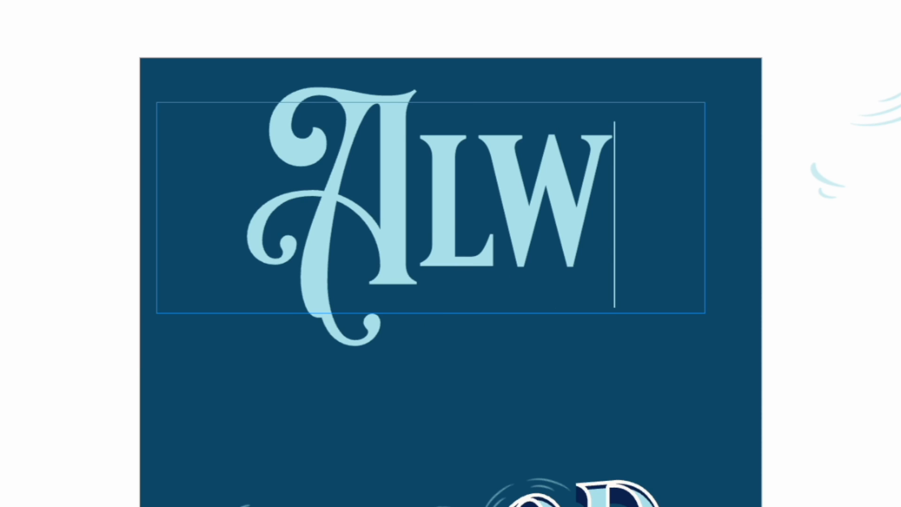
type("ays")
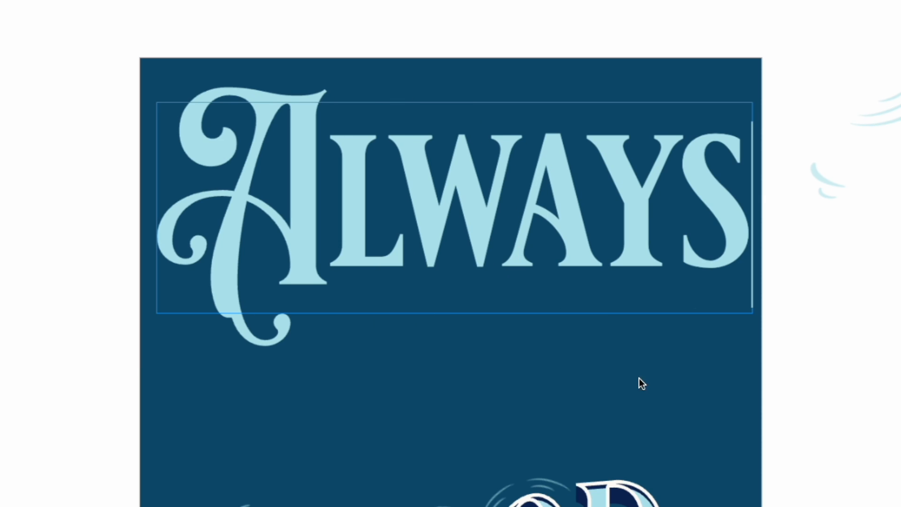
left_click(873, 373)
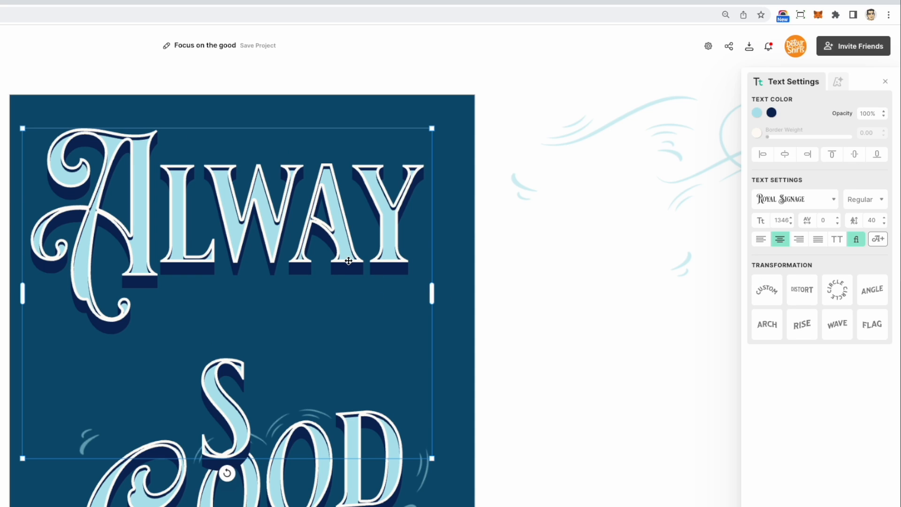
Remove the Detailed 3d Shadow effect from both the ALWAYS and GOOD texts.
left_click(838, 83)
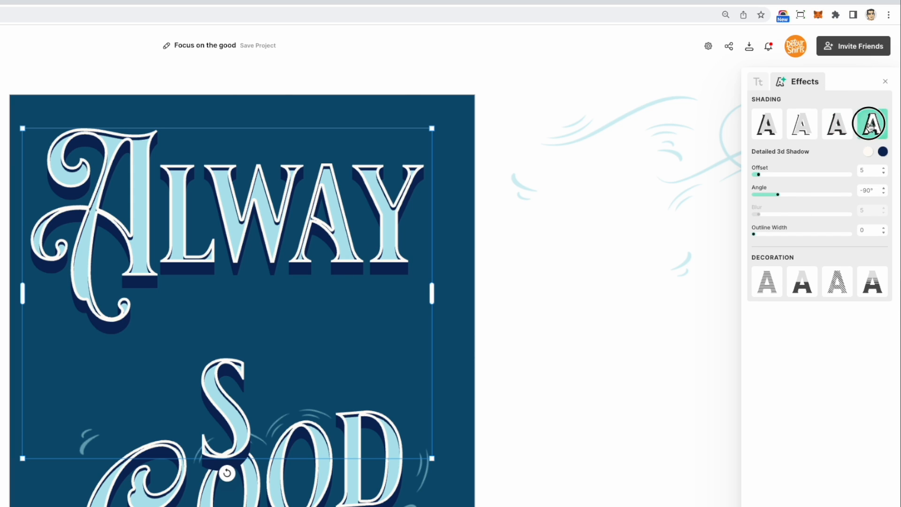
left_click(869, 127)
left_click(399, 494)
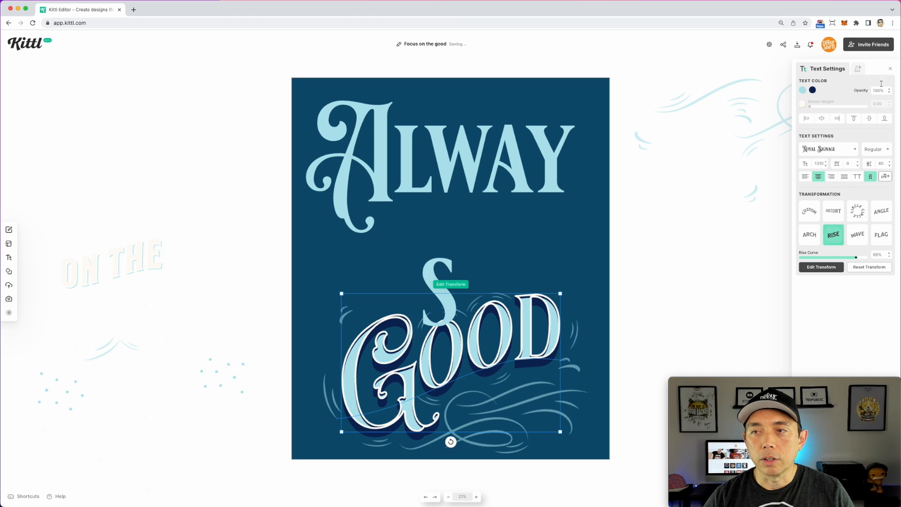
left_click(843, 81)
left_click(877, 98)
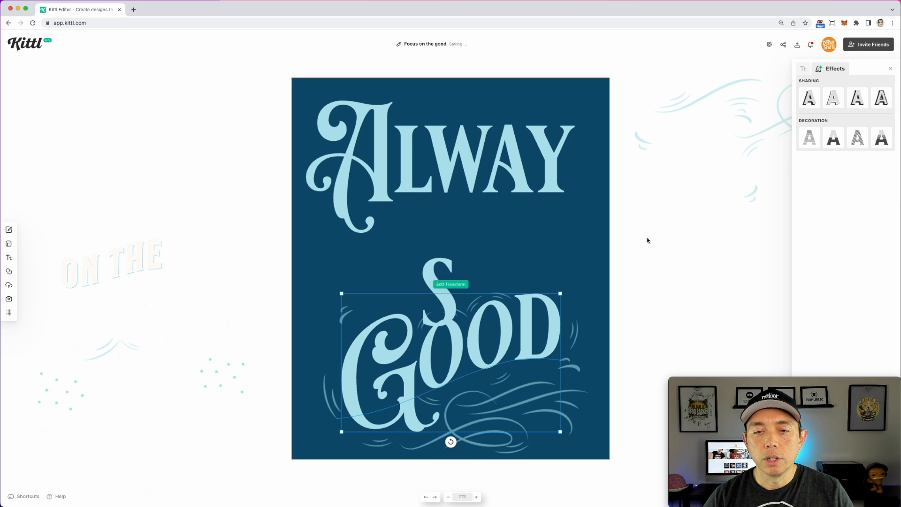
Scale down the ALWAYS text and widen its text box so the whole word fits on one line.
left_click(575, 199)
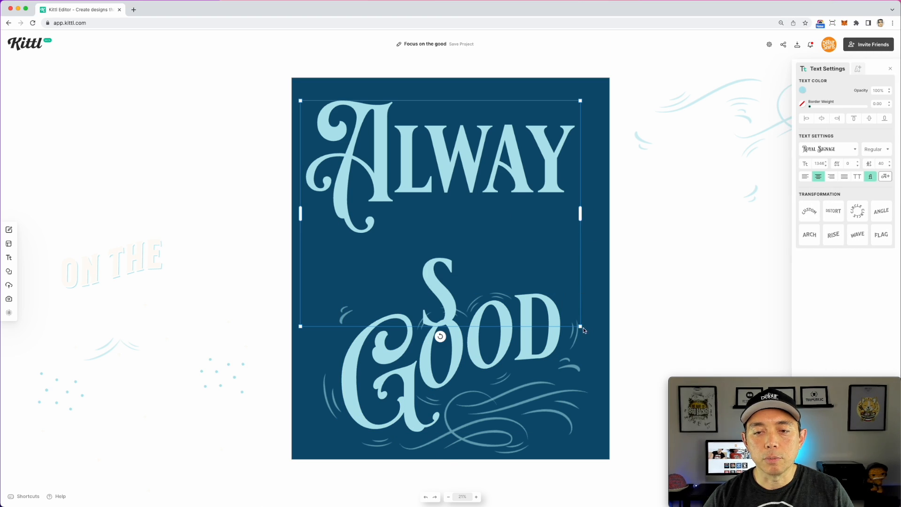
left_click_drag(581, 327, 514, 273)
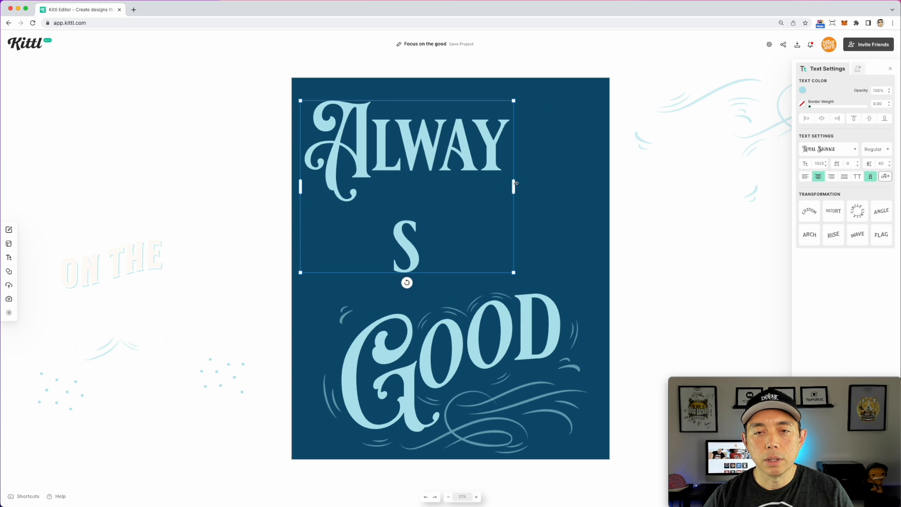
left_click_drag(515, 183, 565, 173)
left_click(467, 144)
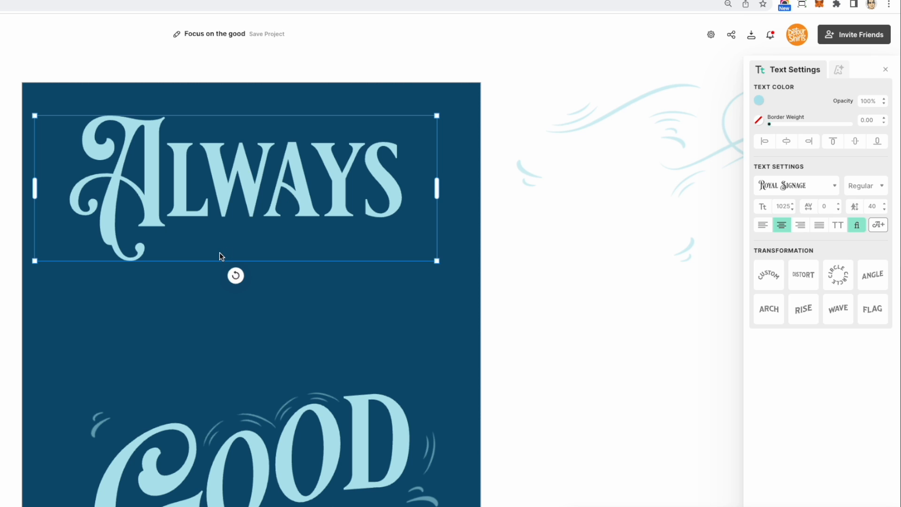
Try the Wave transformation on the ALWAYS text, and settle on Rise with an 80% curve.
left_click(869, 278)
left_click(833, 306)
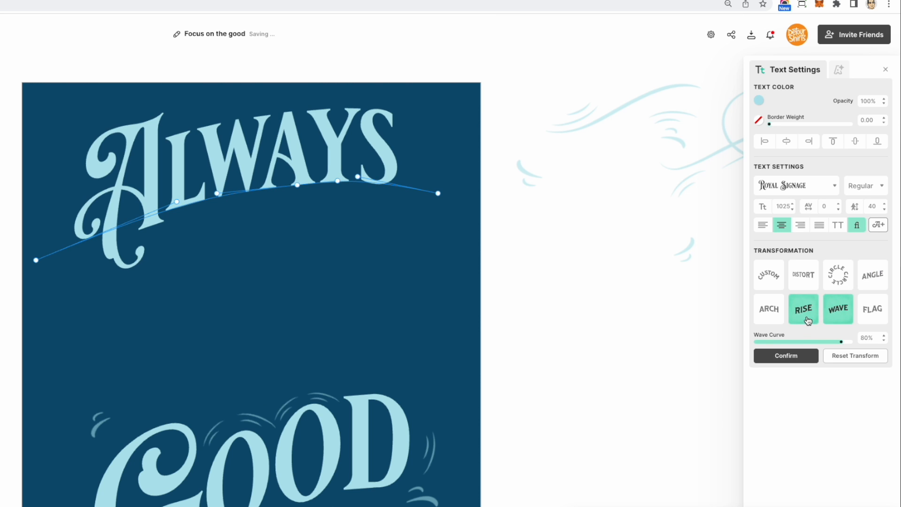
left_click(805, 318)
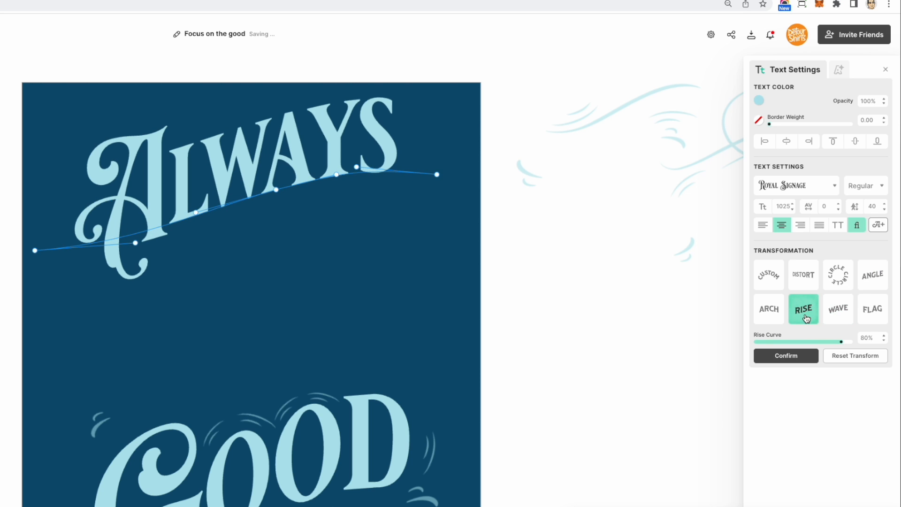
left_click(552, 261)
Move the risen ALWAYS text and enlarge it to nearly fill the artboard's width above GOOD.
left_click(235, 156)
left_click_drag(235, 157, 213, 220)
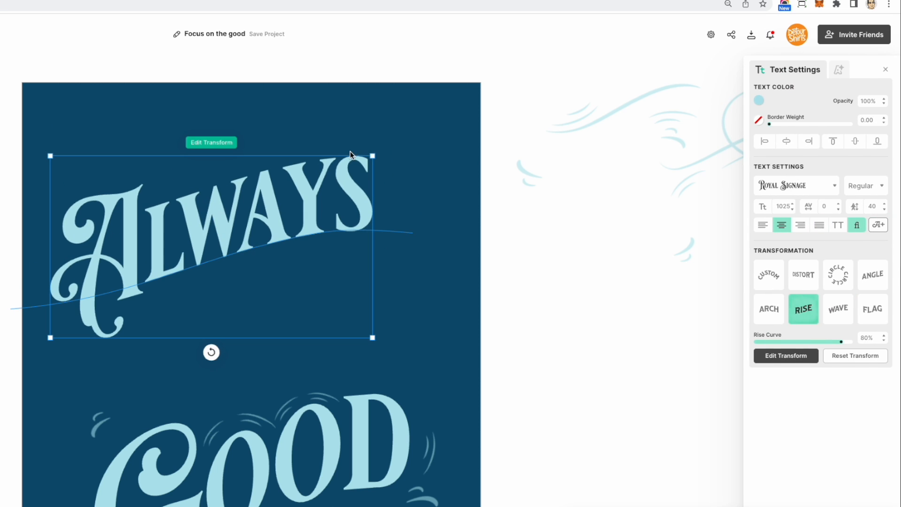
left_click_drag(374, 155, 436, 117)
left_click(351, 178)
left_click(440, 123)
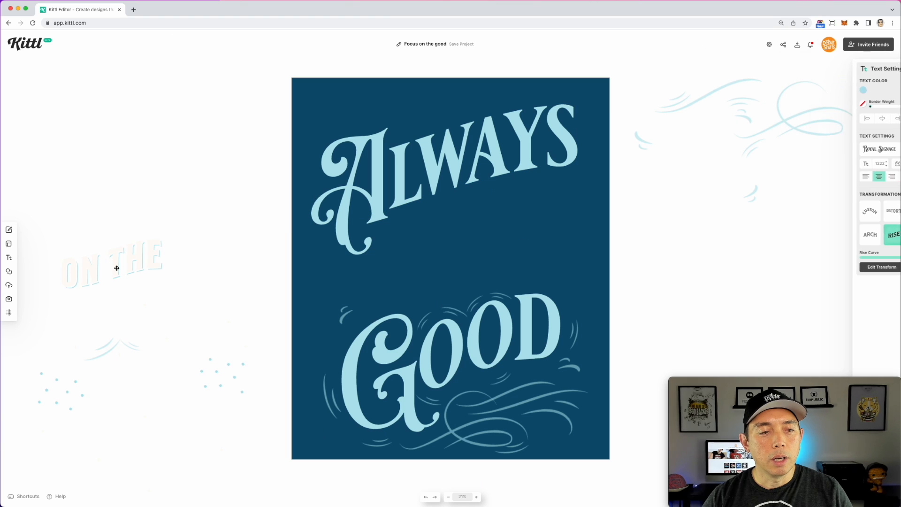
Place the ON THE text on the artboard just above GOOD, and add a copy above it reading CHOOSE.
left_click_drag(117, 268, 467, 281)
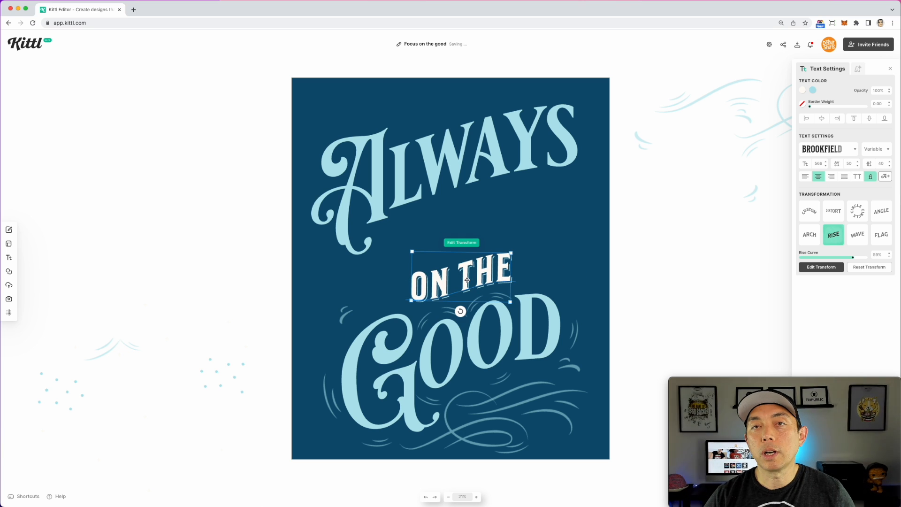
left_click_drag(467, 280, 470, 215)
double_click(469, 221)
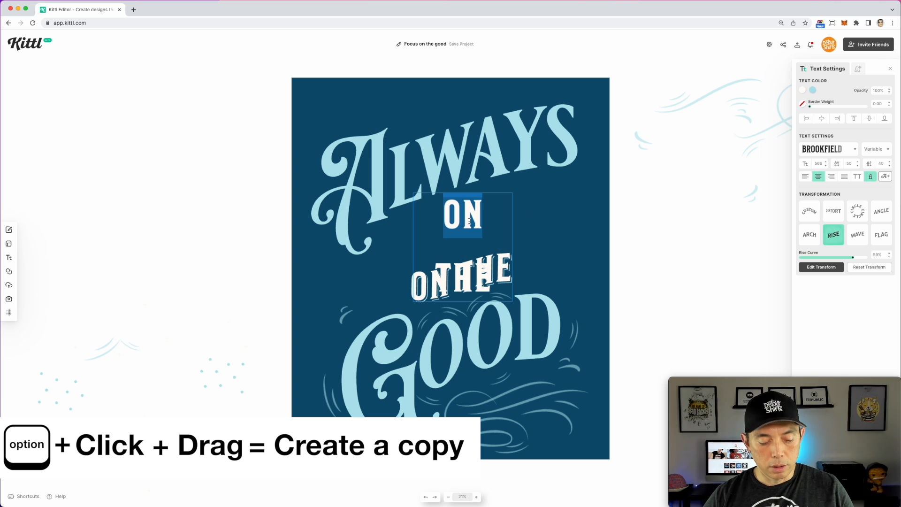
type("CHOOSE")
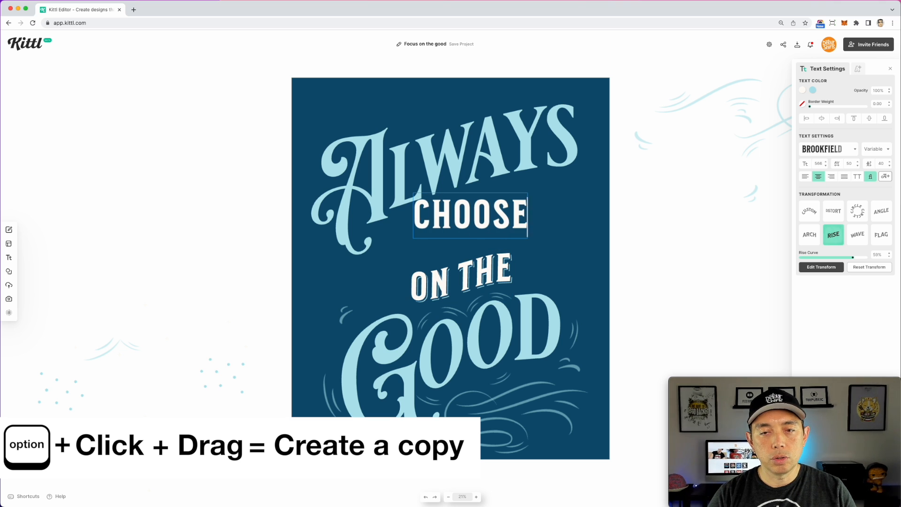
key("Escape")
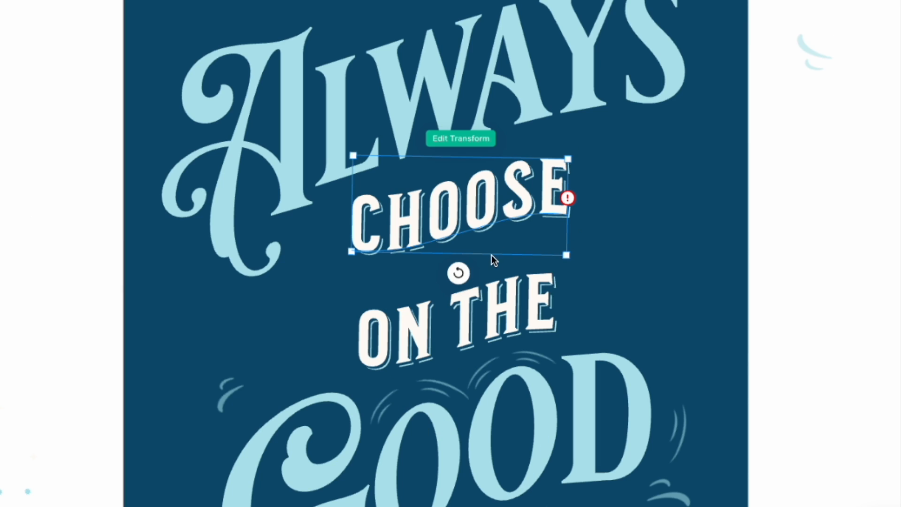
Remove the extra second line, TO, from the copied text so that it reads only CHOOSE.
double_click(559, 182)
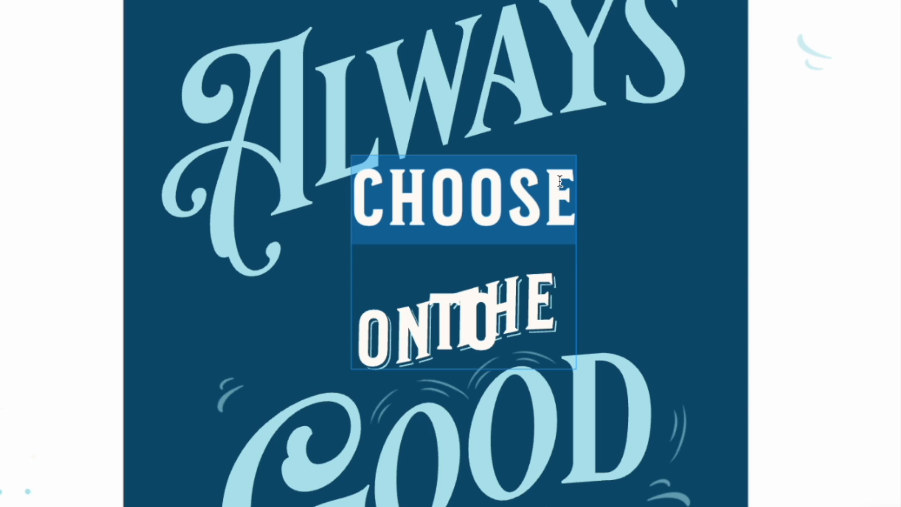
left_click(562, 190)
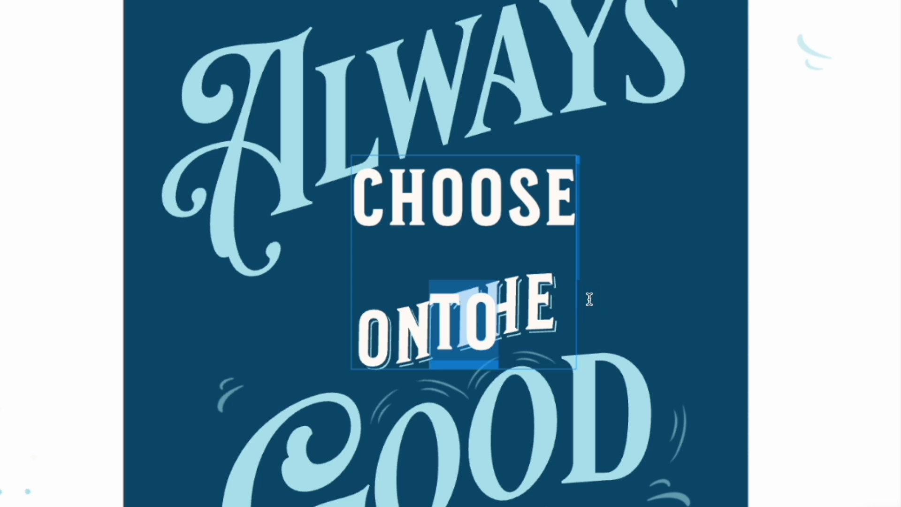
key("Escape")
key("Escape")
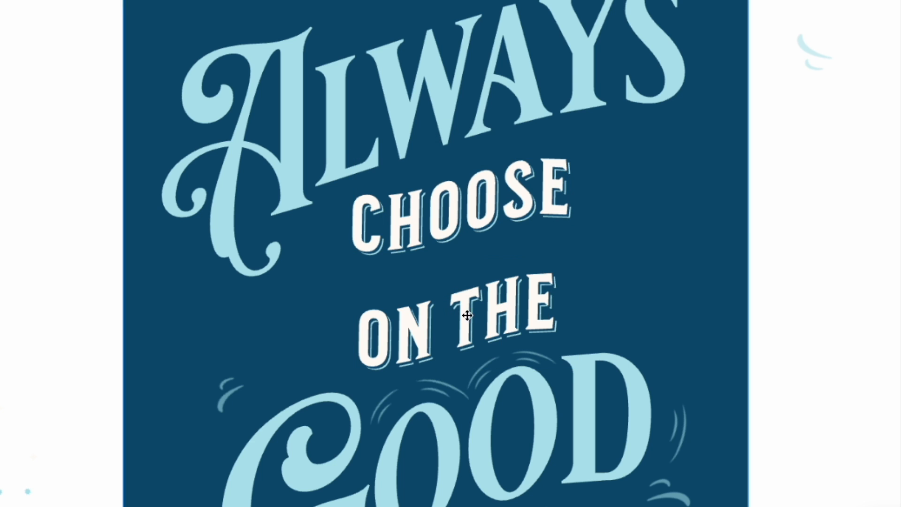
Change the wording of the ON THE text below CHOOSE to "TO BE".
left_click(520, 305)
left_click(520, 306)
key("ctrl+a")
type("TO BE")
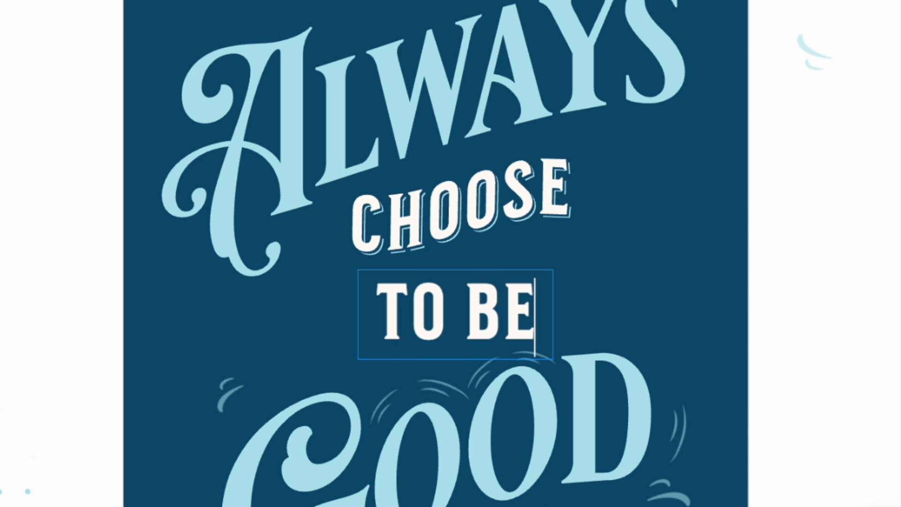
key("Escape")
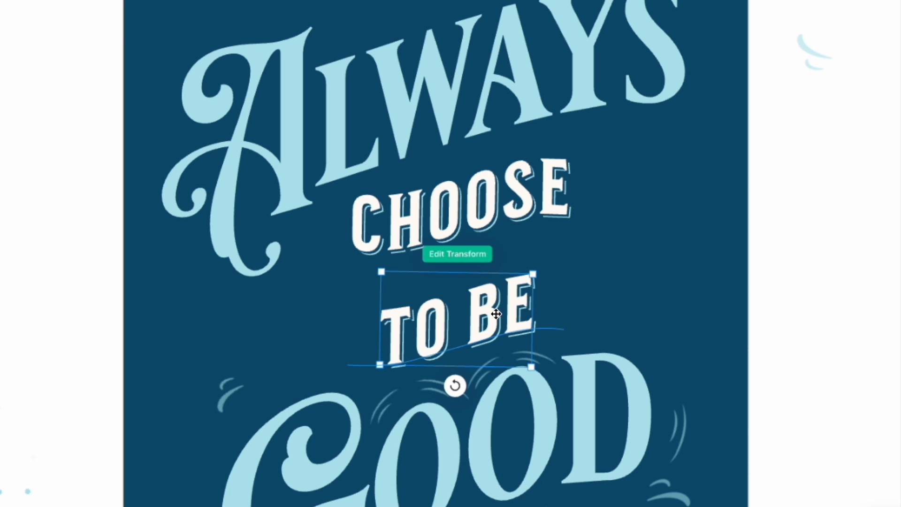
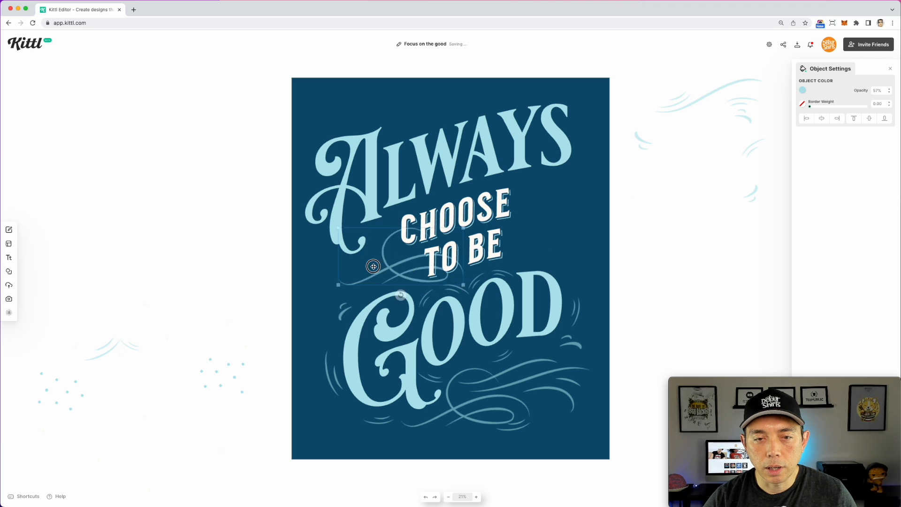
Move the thin swirl off GOOD, shrink it, and place it between the tail of the A in ALWAYS and the G.
left_click_drag(368, 300, 367, 237)
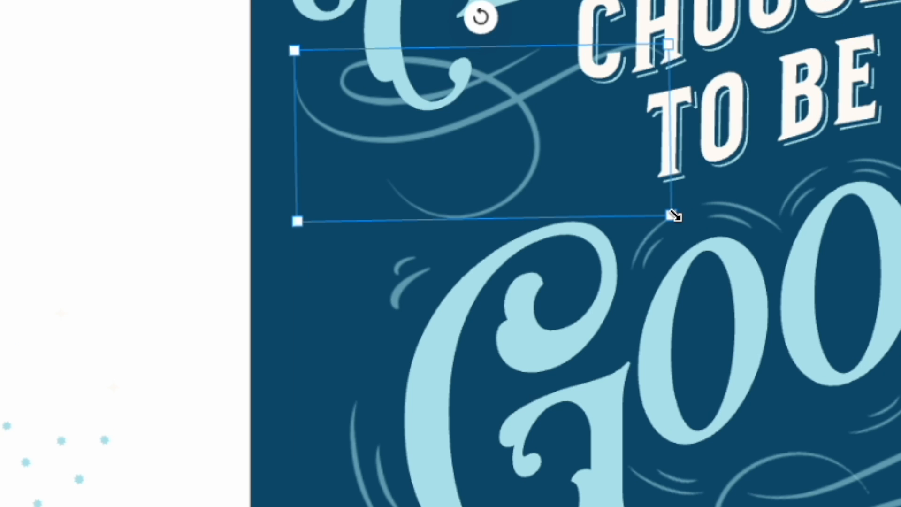
left_click_drag(675, 216, 596, 177)
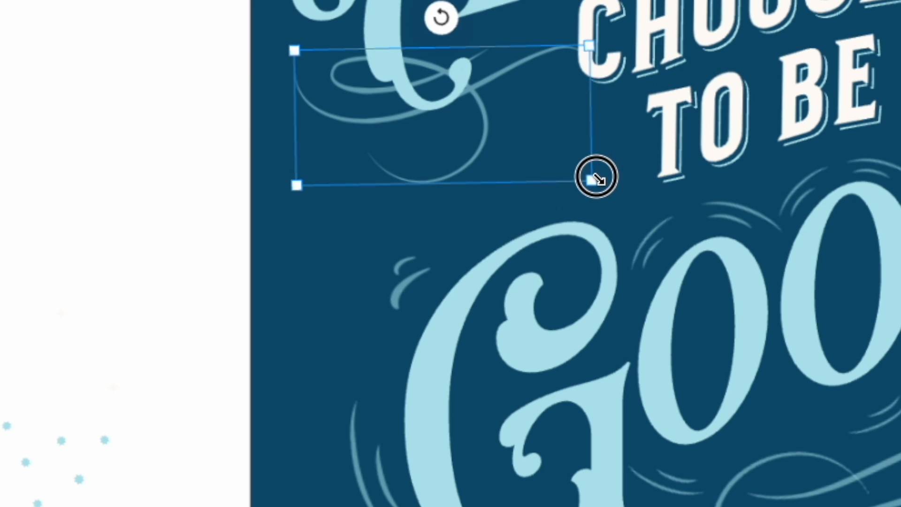
left_click_drag(515, 66, 567, 135)
left_click_drag(645, 248, 611, 227)
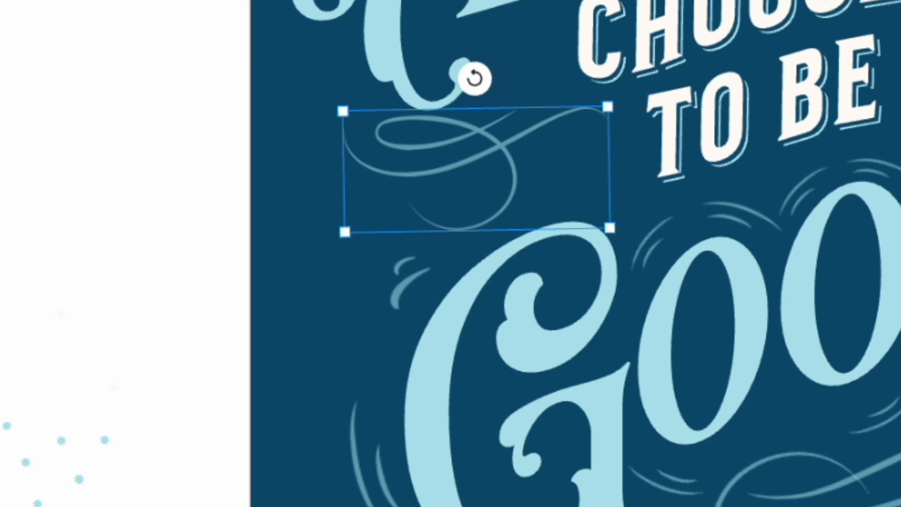
Flip the swirl above the G horizontally, make it slightly smaller, and tilt it to follow the rising text.
right_click(452, 129)
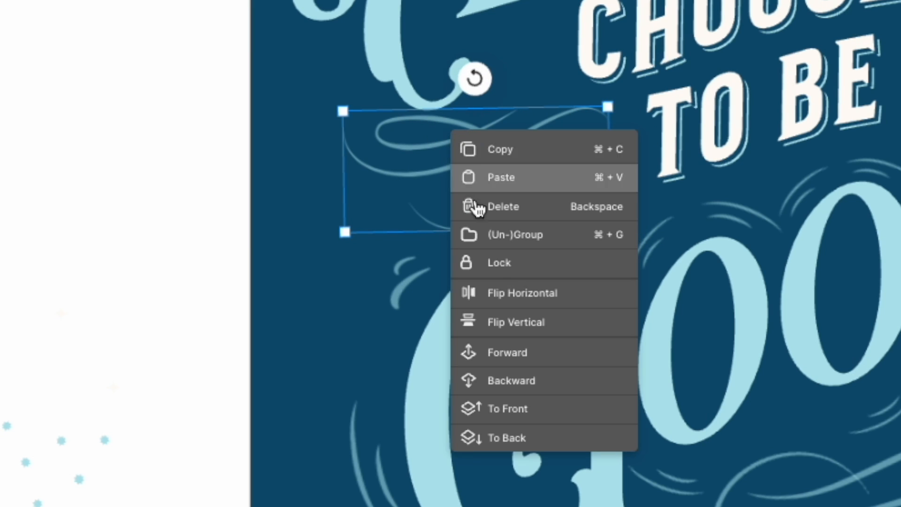
left_click(519, 303)
left_click_drag(539, 175, 567, 176)
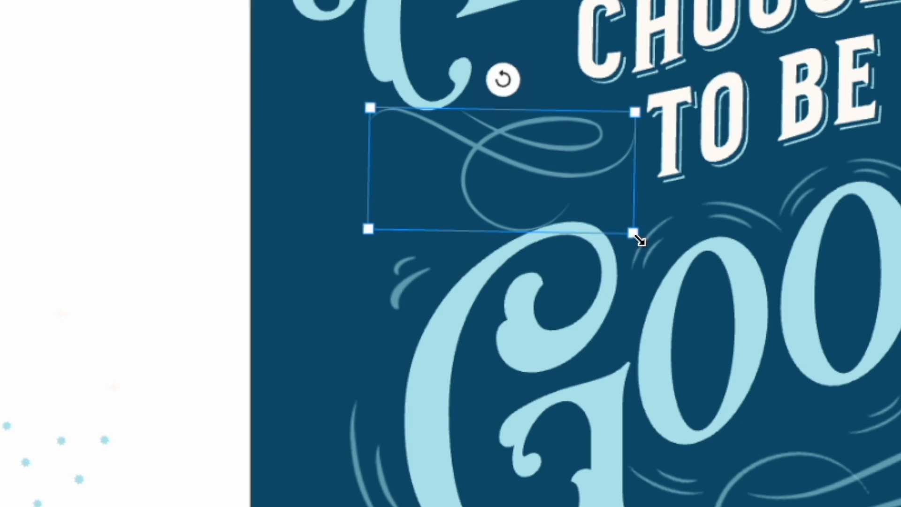
left_click_drag(640, 239, 617, 224)
mouse_move(493, 80)
left_mouse_down()
mouse_move(467, 81)
mouse_move(479, 80)
left_mouse_up()
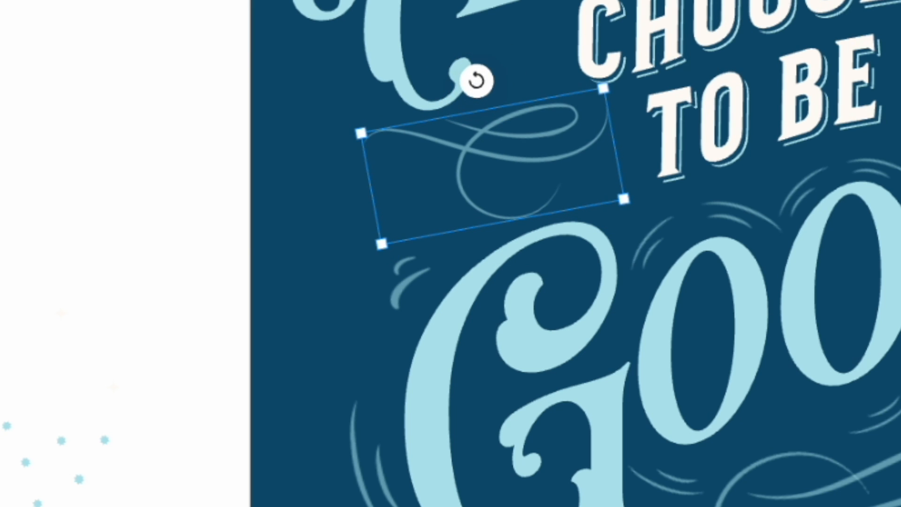
left_click(324, 197)
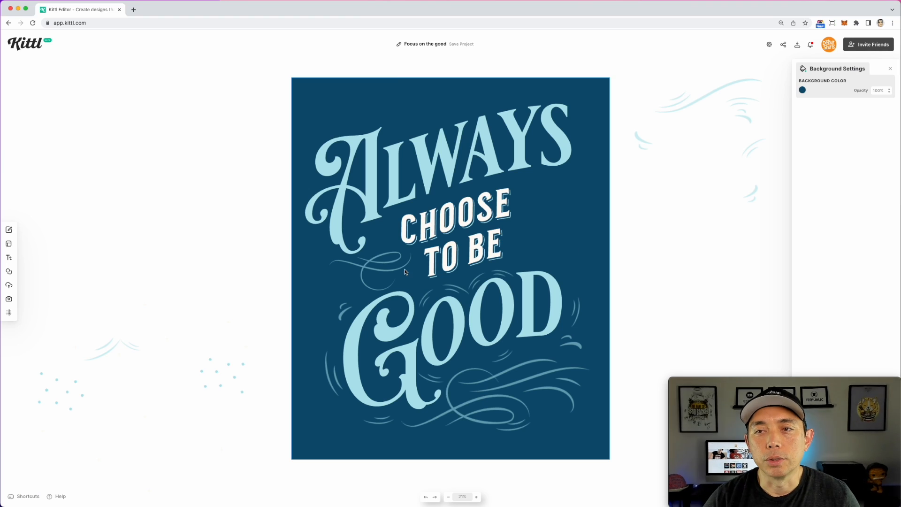
Place a copy of the swirl just after TO BE and flip that copy horizontally.
left_click(388, 262)
left_click_drag(388, 262, 562, 233)
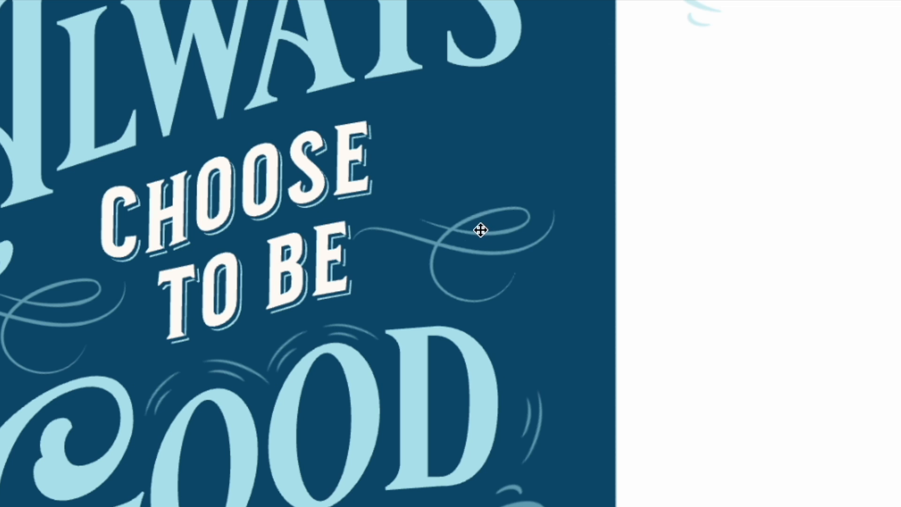
right_click(481, 230)
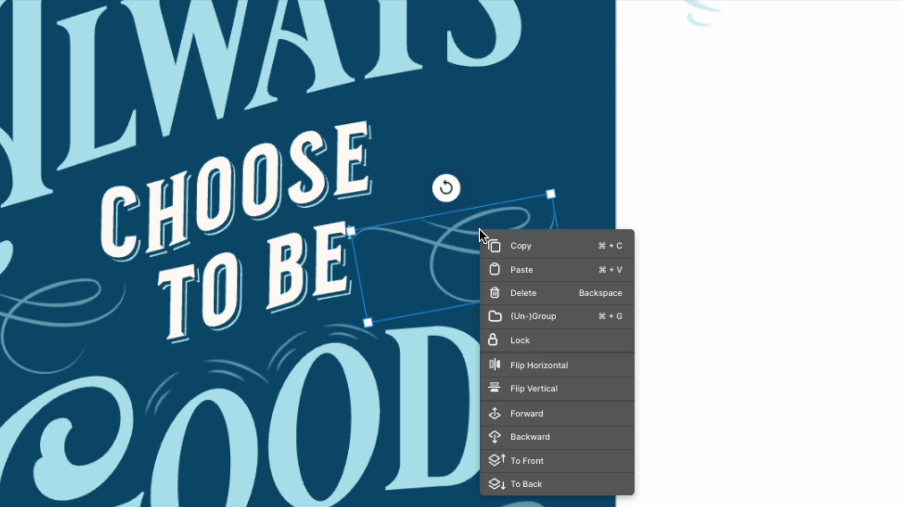
left_click(520, 365)
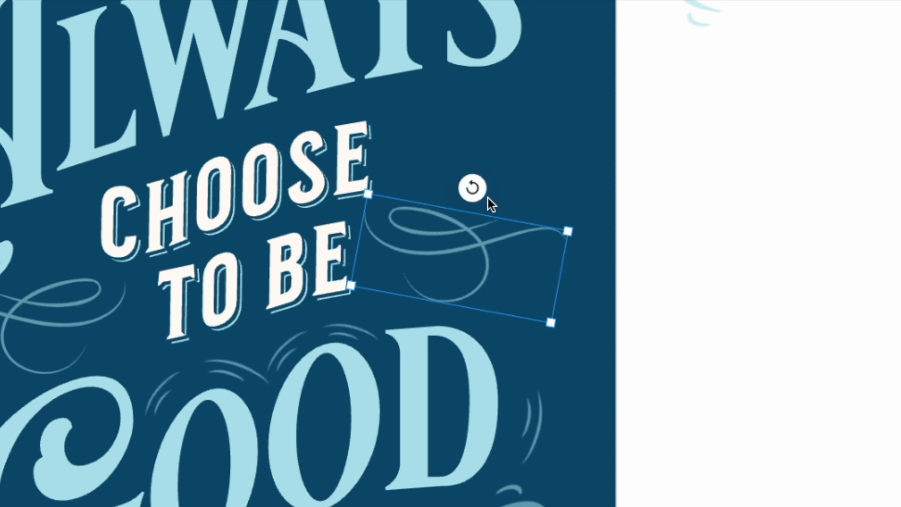
Place the long wavy stroke along the upper edge of ALWAYS and add small accent strokes around the outside of its A.
left_click(685, 108)
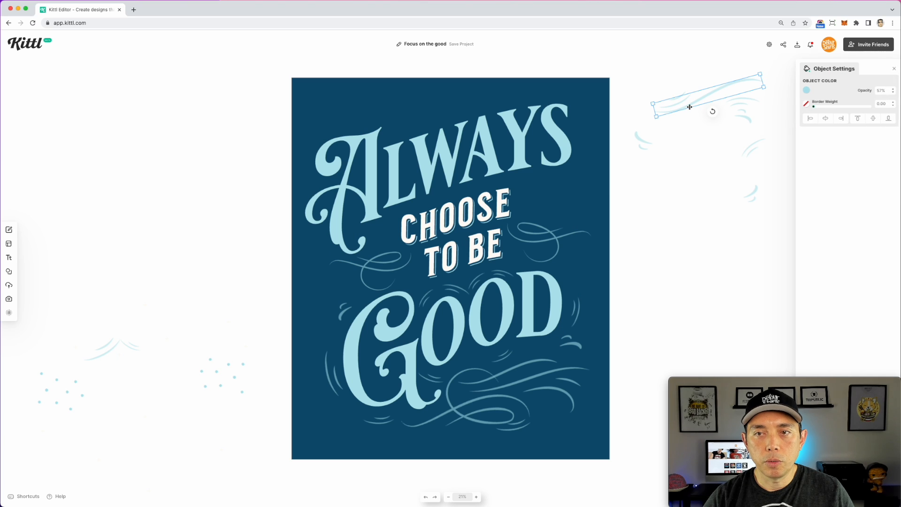
left_click(642, 76)
left_click_drag(637, 72, 787, 130)
left_click(675, 131)
left_click(641, 139)
left_click_drag(639, 140, 311, 177)
left_click_drag(709, 95, 438, 115)
key("super+z")
left_click(657, 71)
left_click_drag(660, 94, 439, 146)
left_click(712, 93)
left_click_drag(743, 99, 316, 120)
Distribute the curved accent strokes below and above the S of ALWAYS, beside the A's tail, and before CHOOSE.
left_click_drag(110, 349, 571, 173)
left_click_drag(744, 117, 306, 245)
left_click(680, 197)
left_click_drag(753, 192, 565, 104)
left_click(695, 119)
left_click_drag(879, 139, 561, 190)
left_click_drag(752, 146, 388, 225)
Nudge the accents beside CHOOSE and below the Y of ALWAYS, and place and rotate the last small stroke above GOOD's D.
left_click(557, 194)
left_click_drag(557, 193, 528, 183)
left_click_drag(389, 244, 379, 217)
left_click(140, 336)
left_click_drag(140, 336, 598, 221)
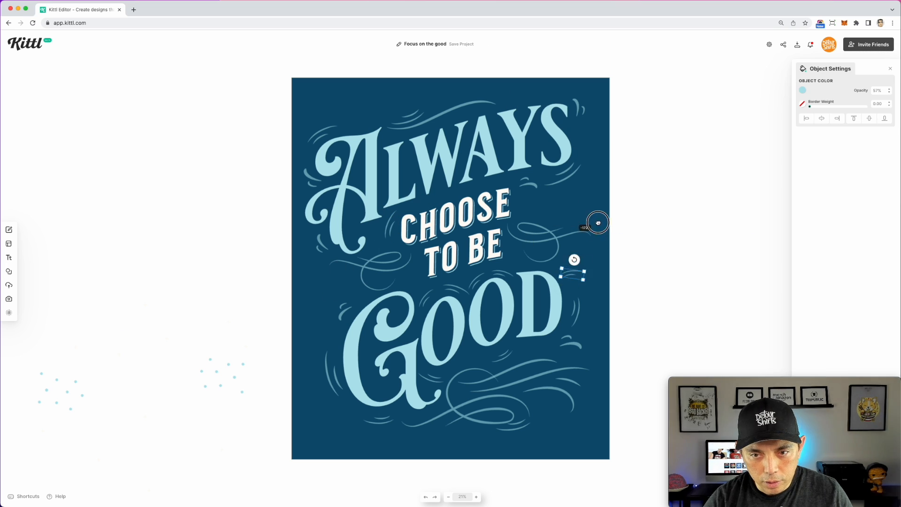
left_click(743, 287)
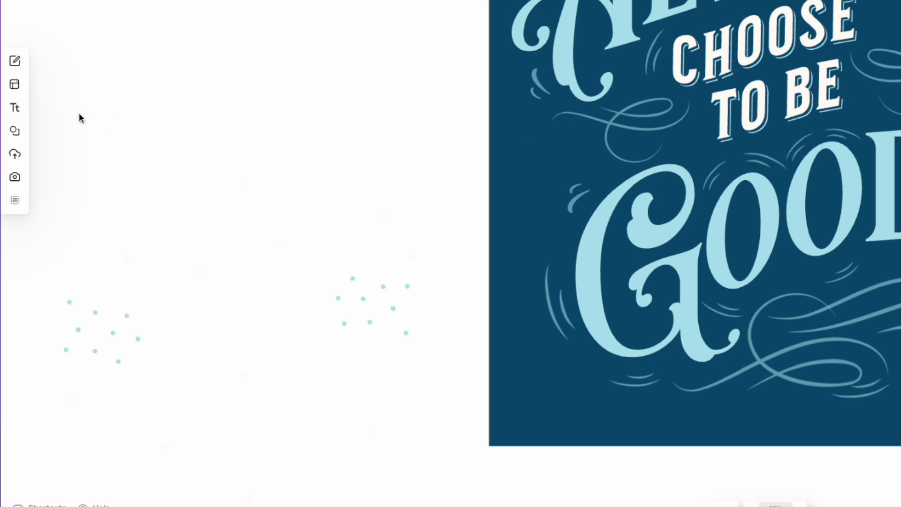
Move all off-artboard dots and sparkles up beside the artboard and recolor the white sparkles to the palette's light blue.
left_click_drag(66, 84, 430, 488)
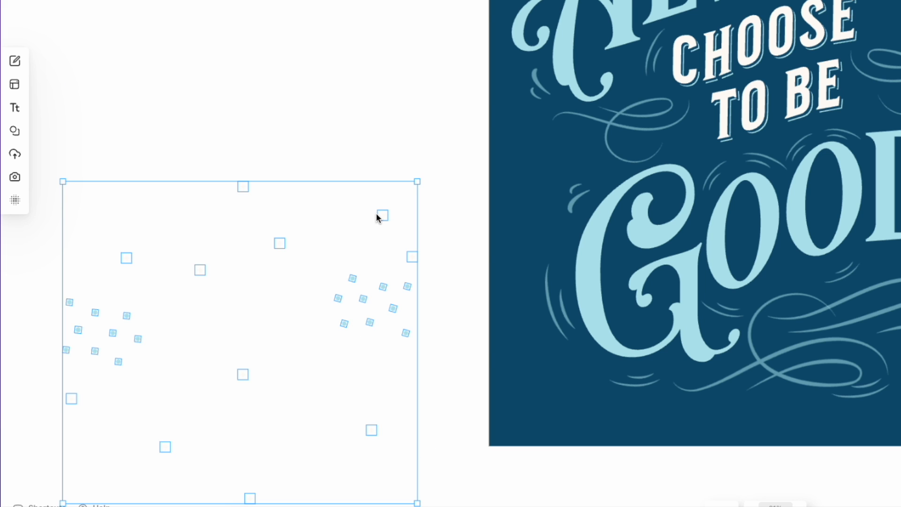
left_click_drag(385, 215, 409, 0)
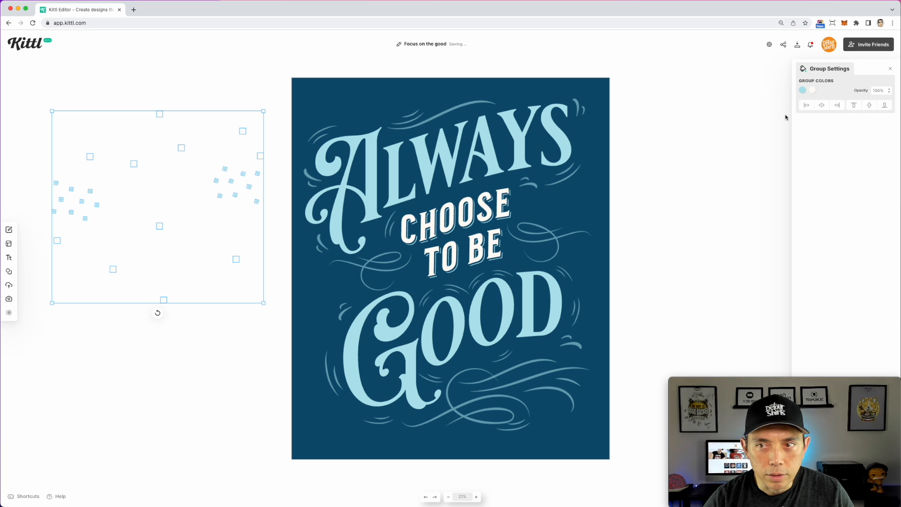
left_click(812, 92)
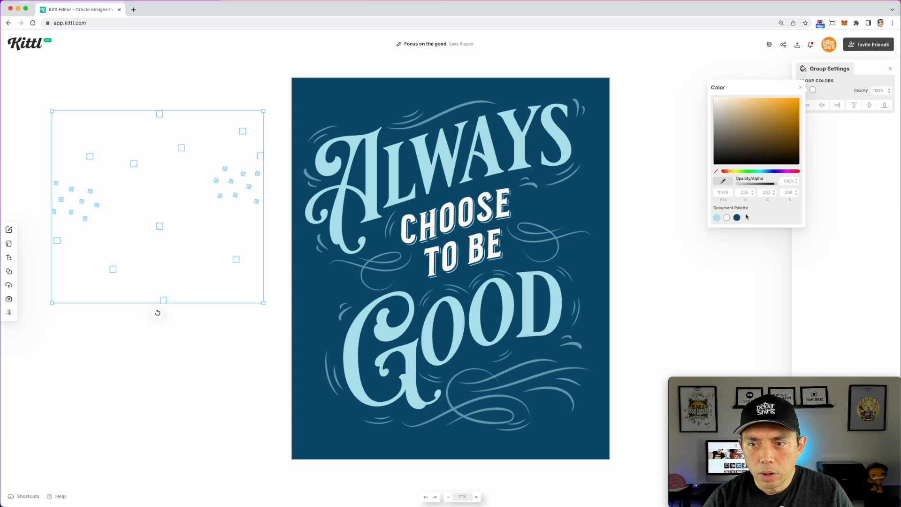
left_click(715, 218)
left_click(678, 253)
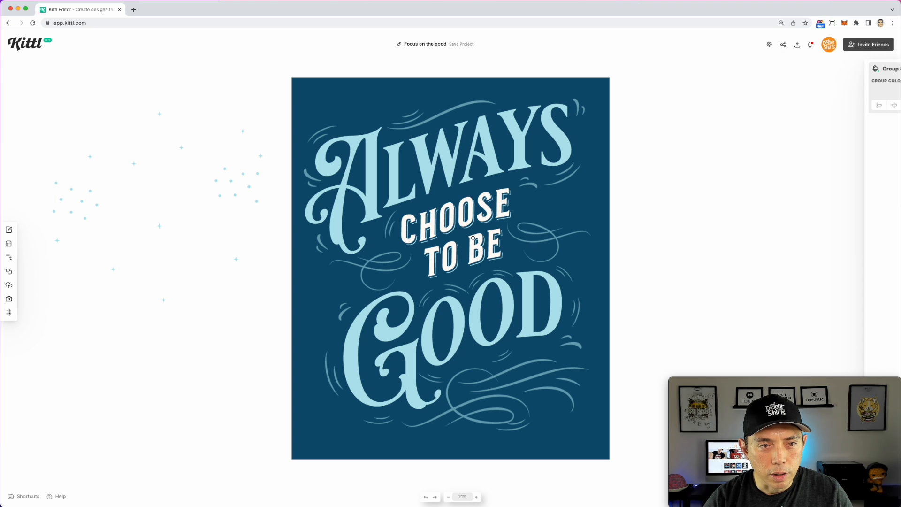
Place single sparkles around CHOOSE TO BE, beneath the middle of GOOD, beside the G, and after the S of ALWAYS.
left_click(182, 149)
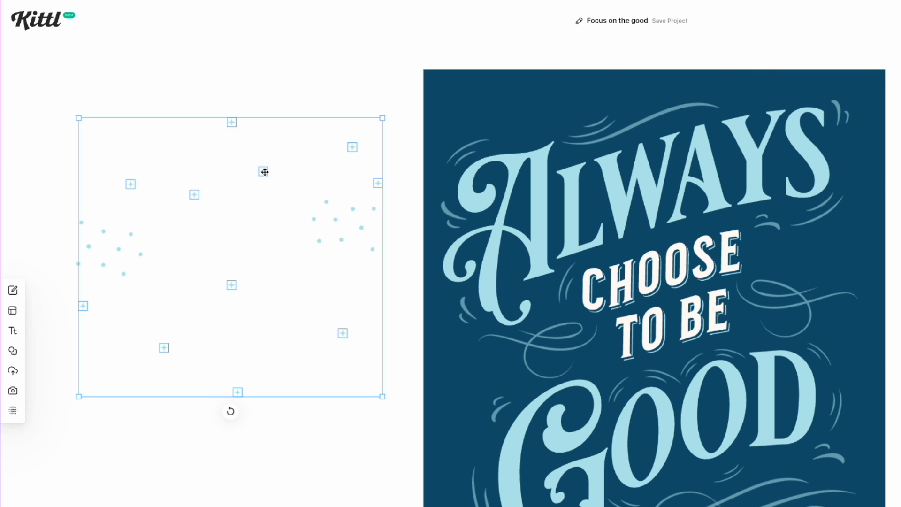
key("Escape")
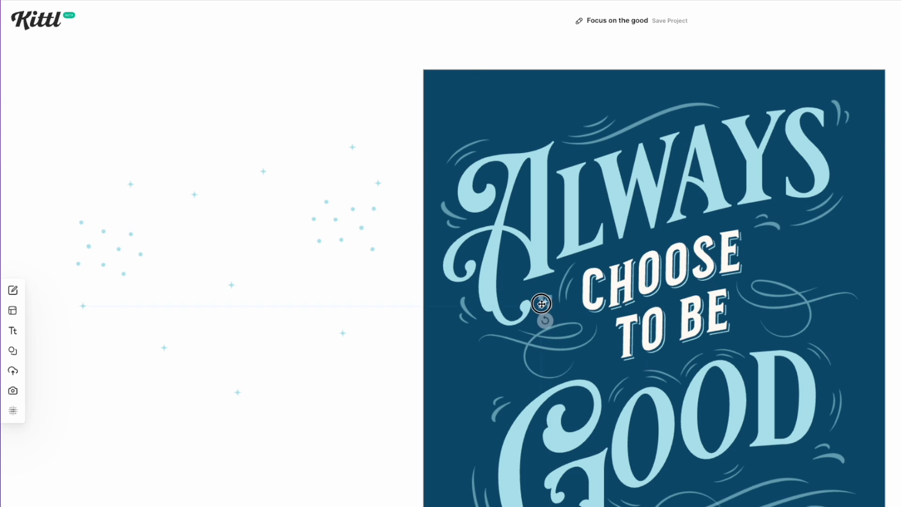
left_click_drag(265, 173, 605, 356)
left_click_drag(195, 194, 746, 326)
left_click_drag(129, 184, 683, 468)
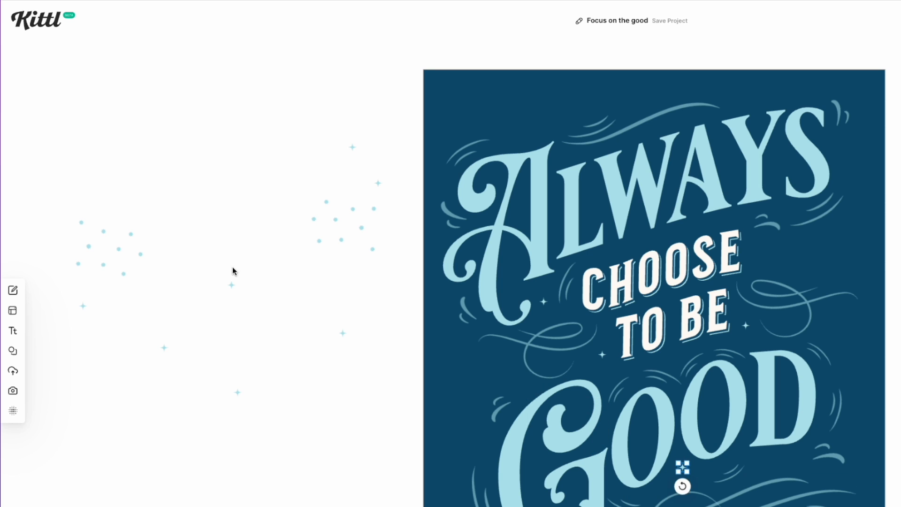
left_click_drag(232, 284, 488, 440)
left_click_drag(237, 392, 758, 244)
left_click_drag(82, 306, 839, 147)
Place the remaining sparkles above the A and Y of ALWAYS, above the D of GOOD, and below it.
left_click_drag(165, 347, 530, 135)
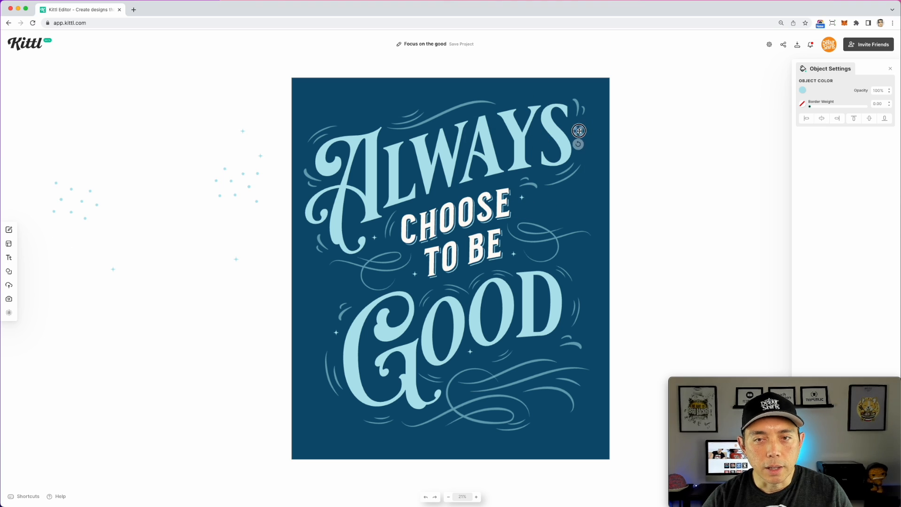
left_click_drag(366, 122, 519, 100)
left_click_drag(236, 259, 567, 257)
left_click_drag(244, 131, 361, 123)
left_click(154, 165)
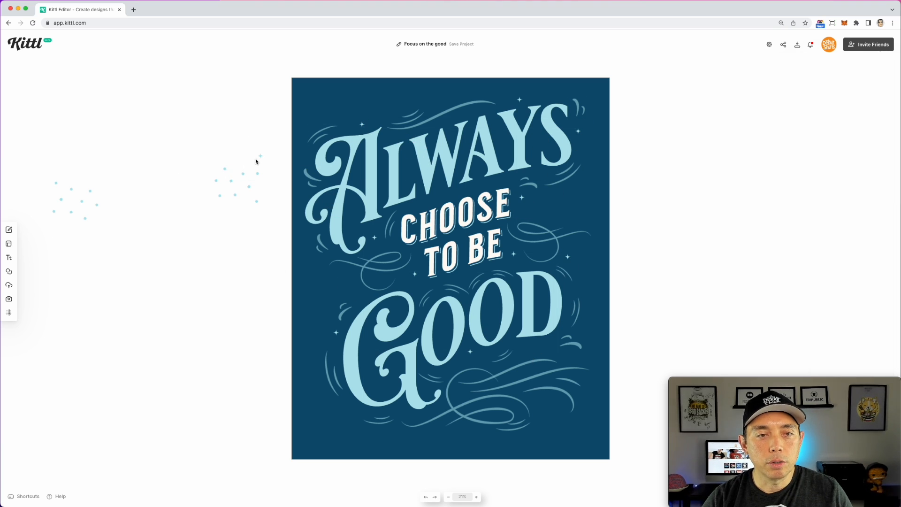
left_click_drag(260, 156, 543, 348)
left_click(639, 263)
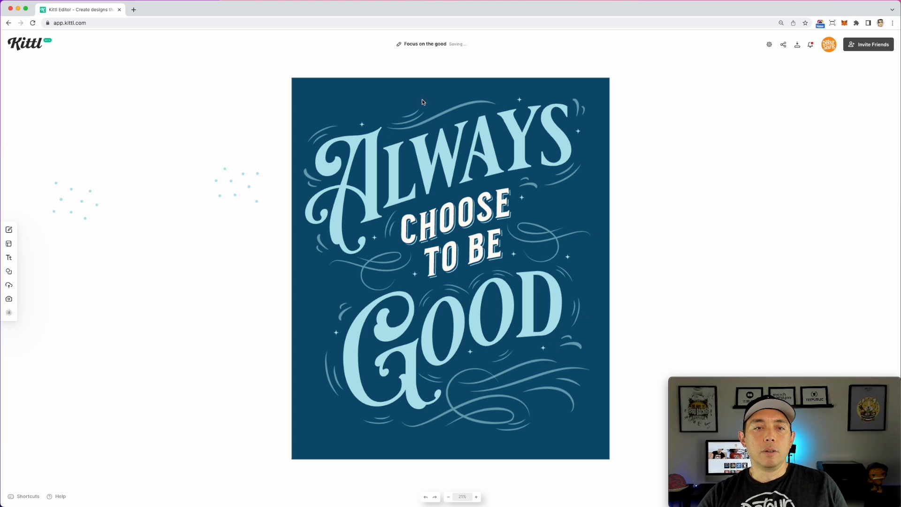
Change the artboard's background color to black.
left_click(310, 94)
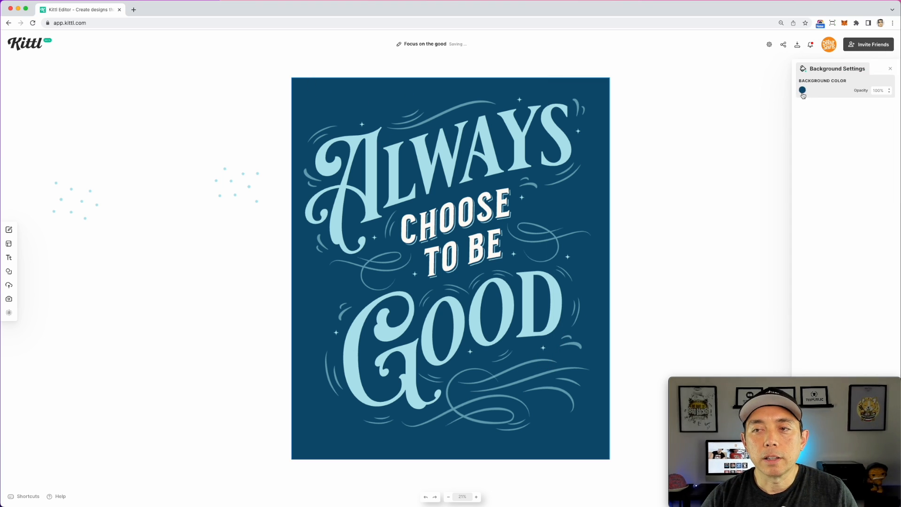
left_click(802, 90)
left_click_drag(719, 162, 680, 195)
left_click(664, 169)
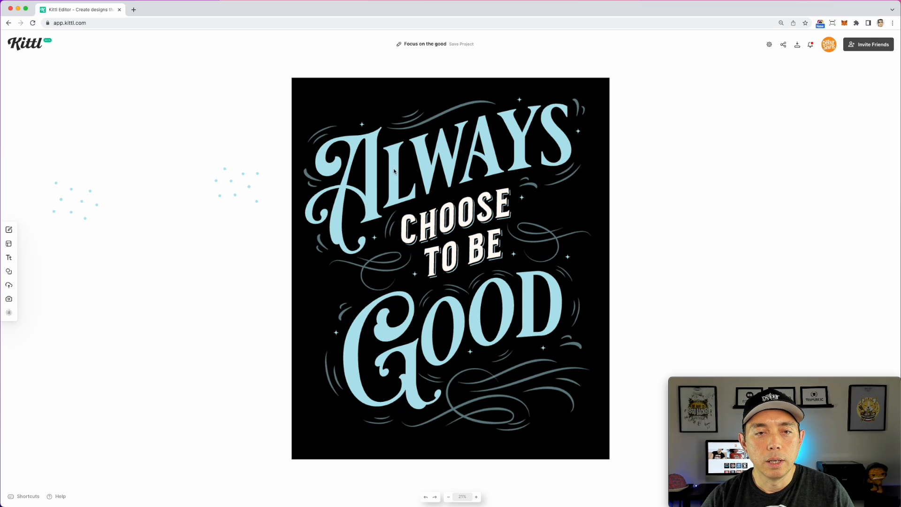
Set the ALWAYS text's fill color to golden orange, hex ecad37.
left_click(369, 172)
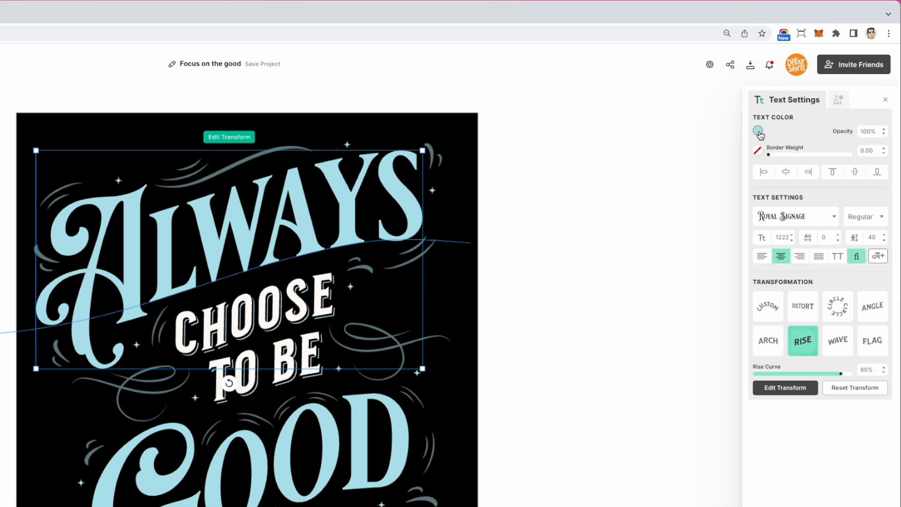
left_click(758, 133)
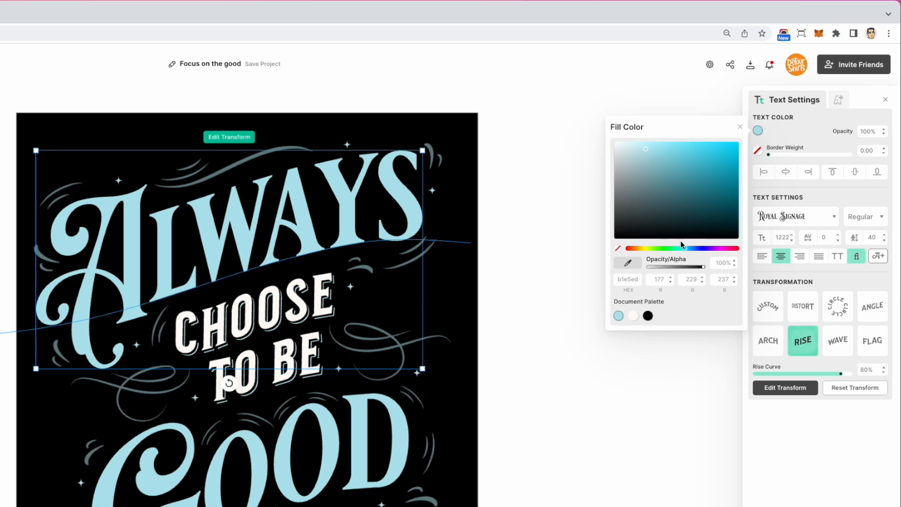
left_click(639, 249)
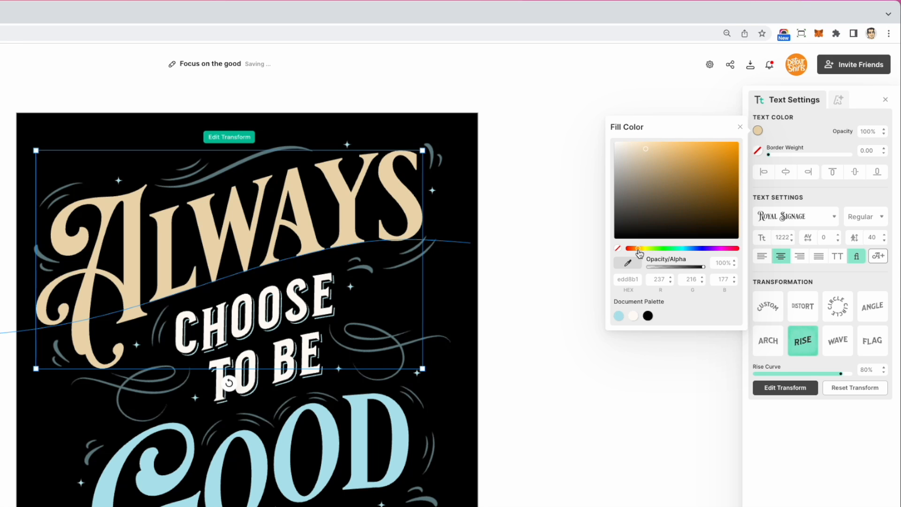
left_click_drag(717, 177, 712, 153)
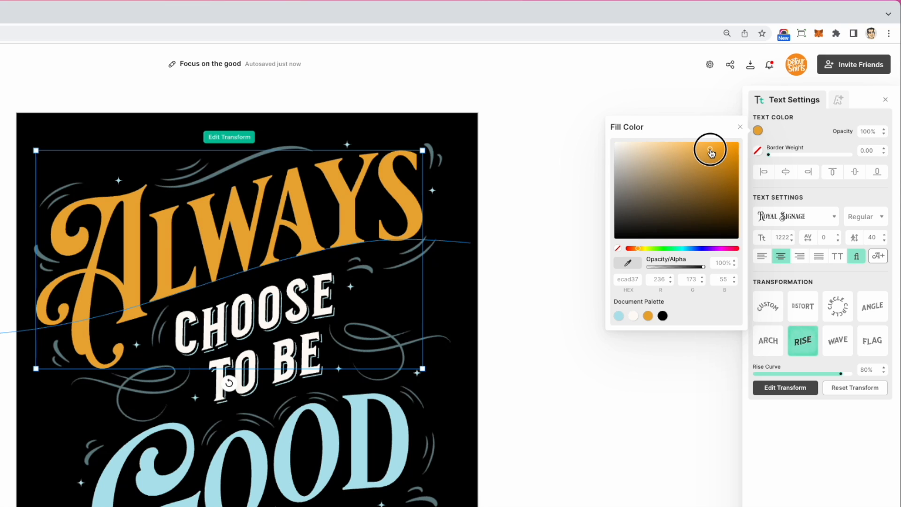
Set the shadow color of both the CHOOSE and TO BE texts to the palette's golden orange.
left_click(307, 313)
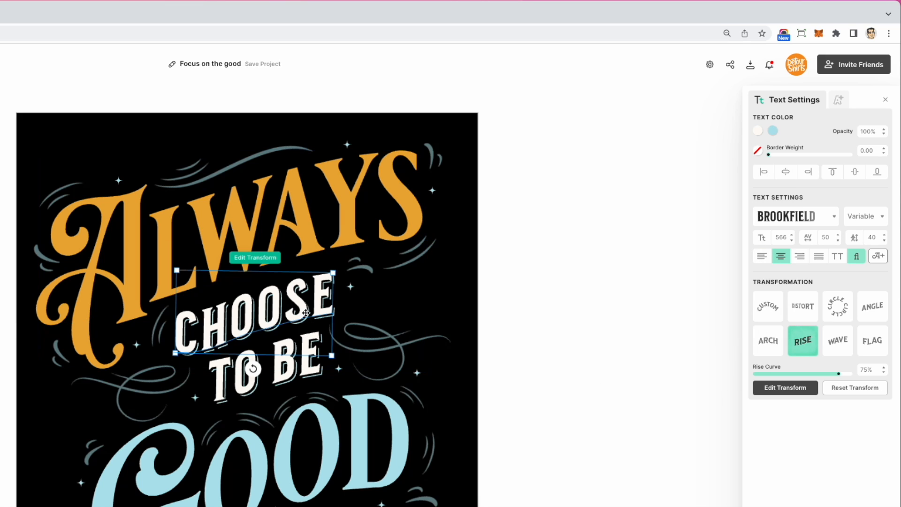
left_click(775, 131)
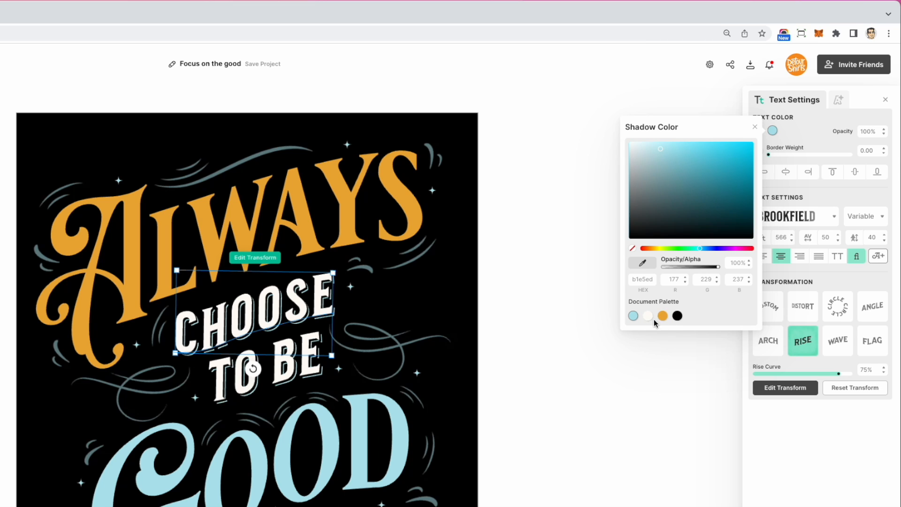
left_click(663, 316)
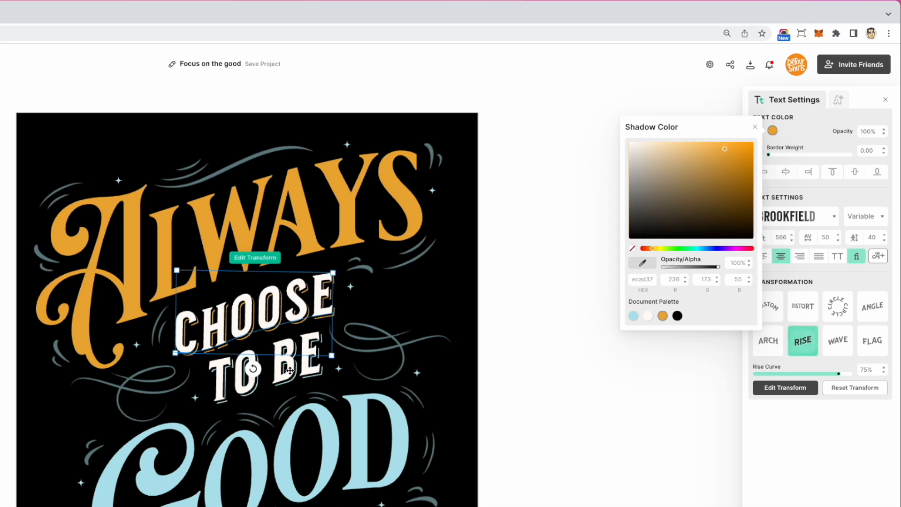
left_click(290, 371)
left_click(773, 131)
left_click(663, 316)
Fill the GOOD text with the palette's golden orange to match ALWAYS.
left_click(361, 467)
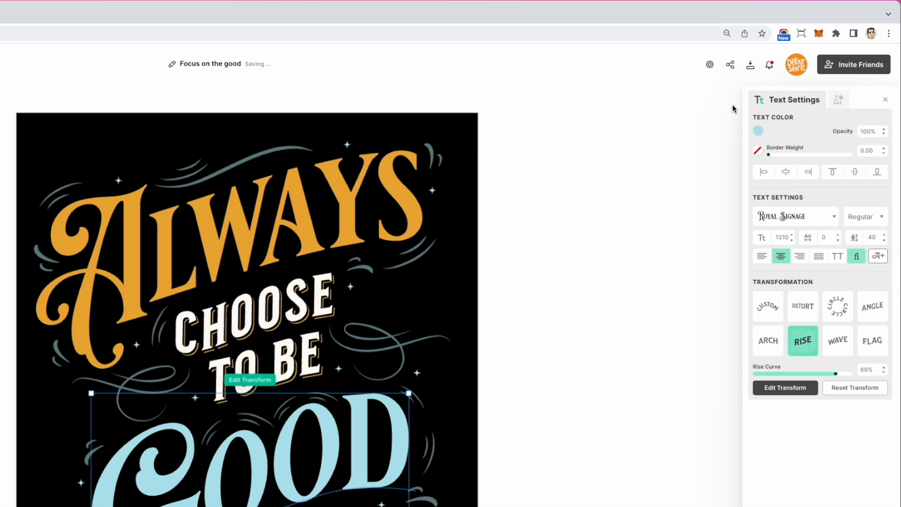
left_click(761, 134)
left_click(648, 315)
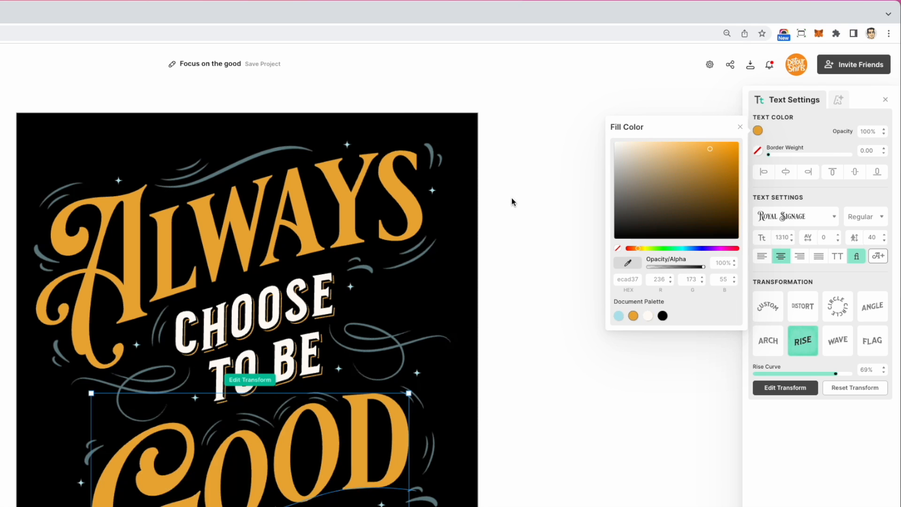
left_click(544, 153)
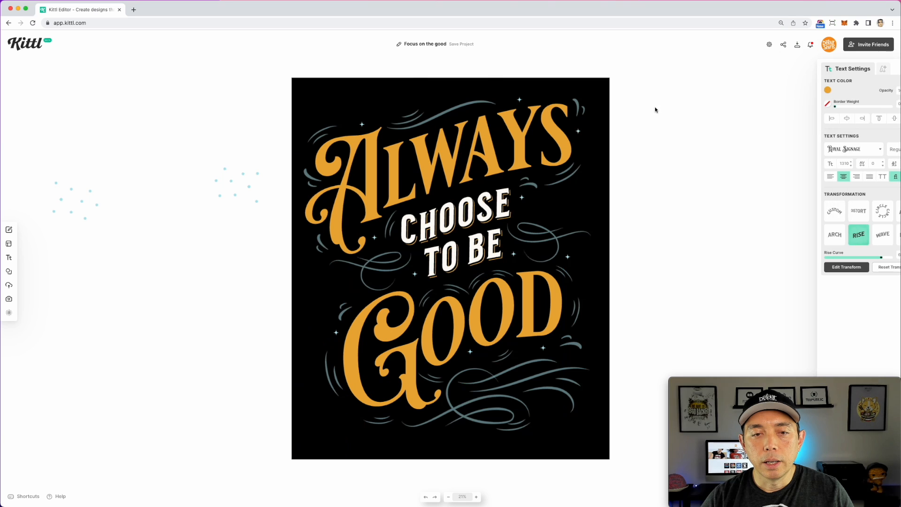
Recolor the light-blue swirl, accent line and sparkle ornaments around the lettering with the palette's white.
left_click(374, 238)
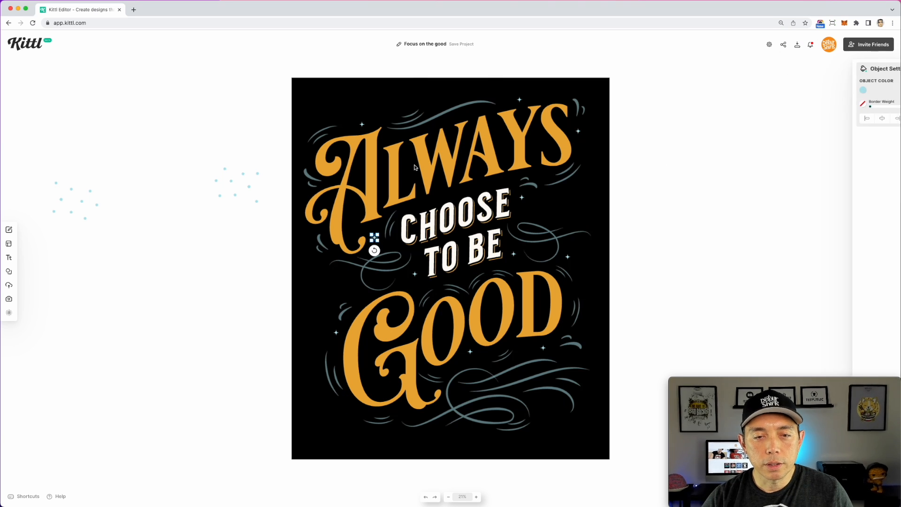
left_click(419, 124)
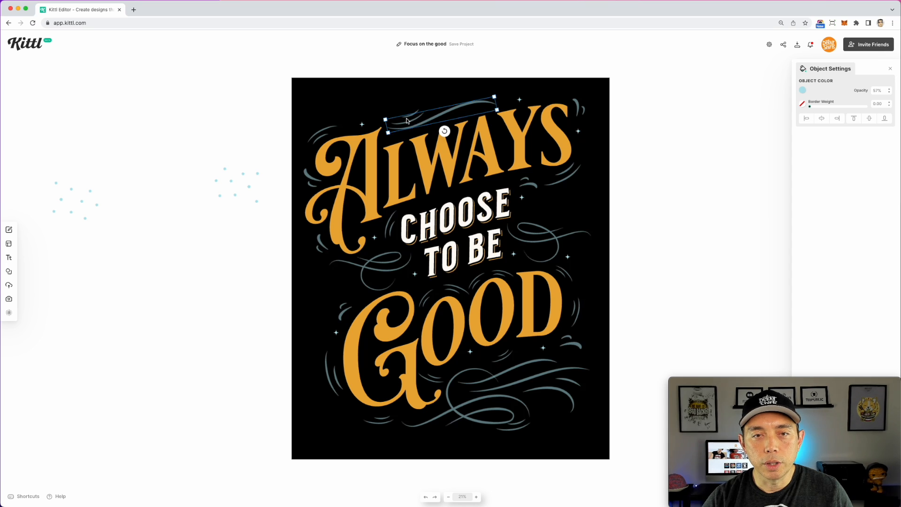
left_click(411, 115, "shift")
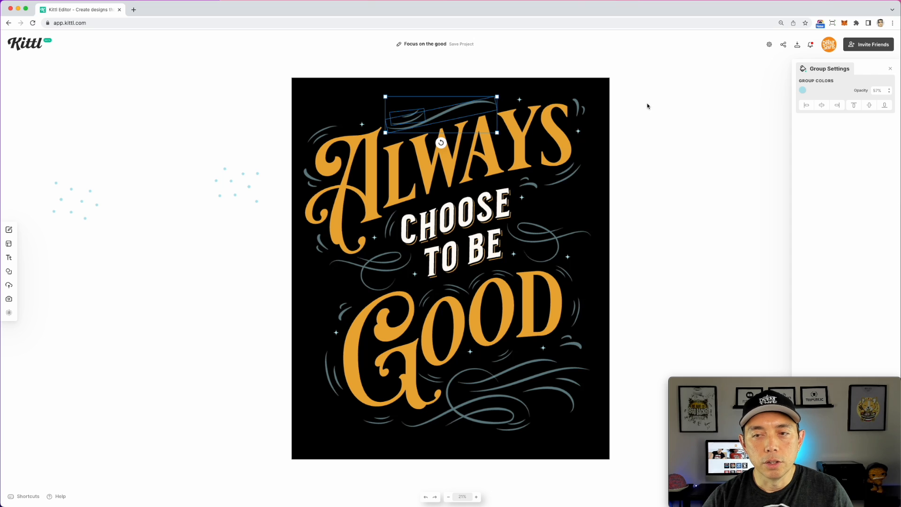
left_click(802, 91)
left_click(734, 217)
key("Escape")
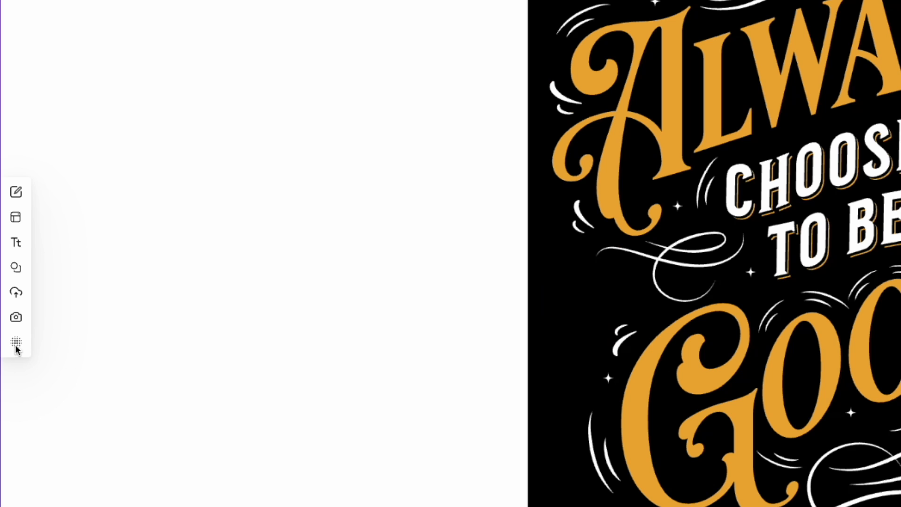
Apply the first grunge texture to the whole artboard, blend it as an Alpha Mask and enable Clip Content.
left_click(8, 312)
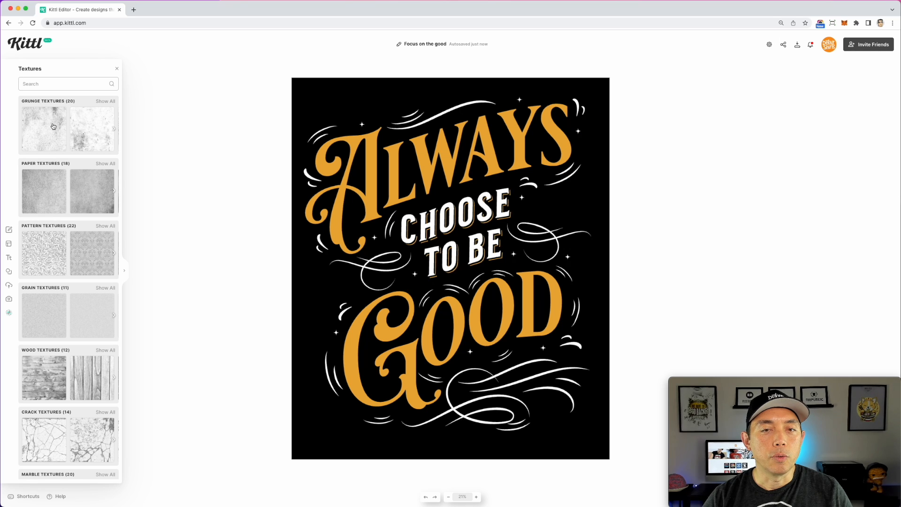
left_click(53, 126)
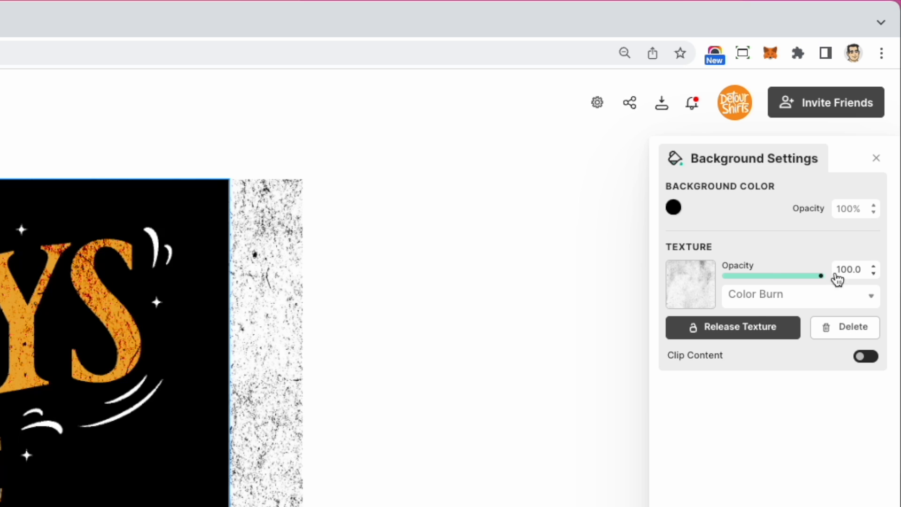
left_click(838, 302)
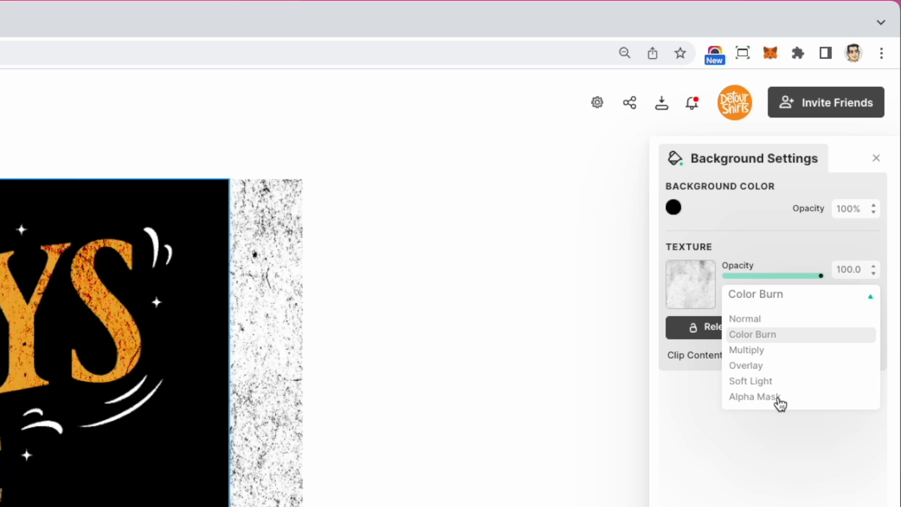
left_click(779, 400)
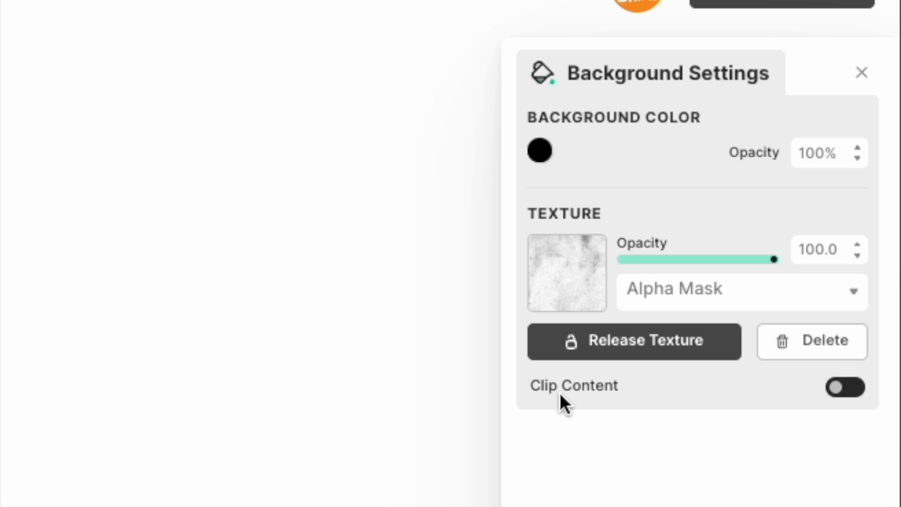
left_click(850, 389)
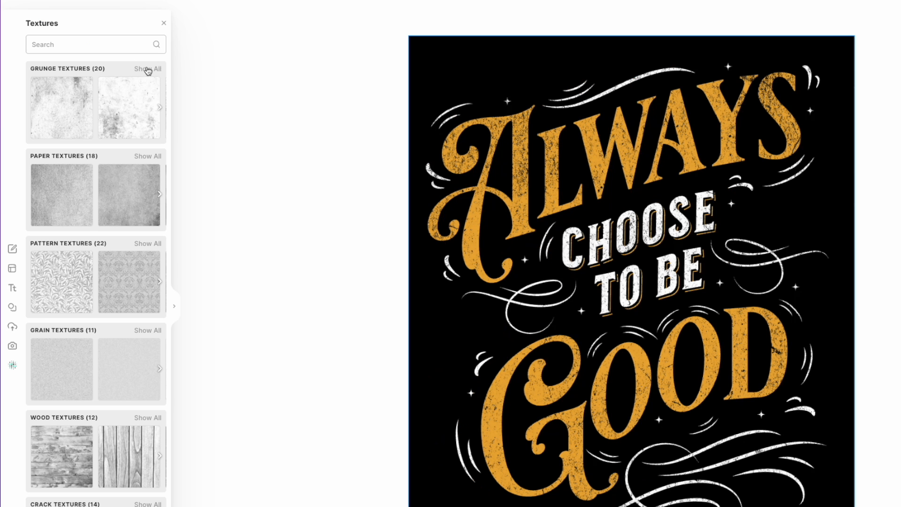
Try several grunge textures on the design and apply the light, finely speckled one from the full grunge collection.
left_click(148, 69)
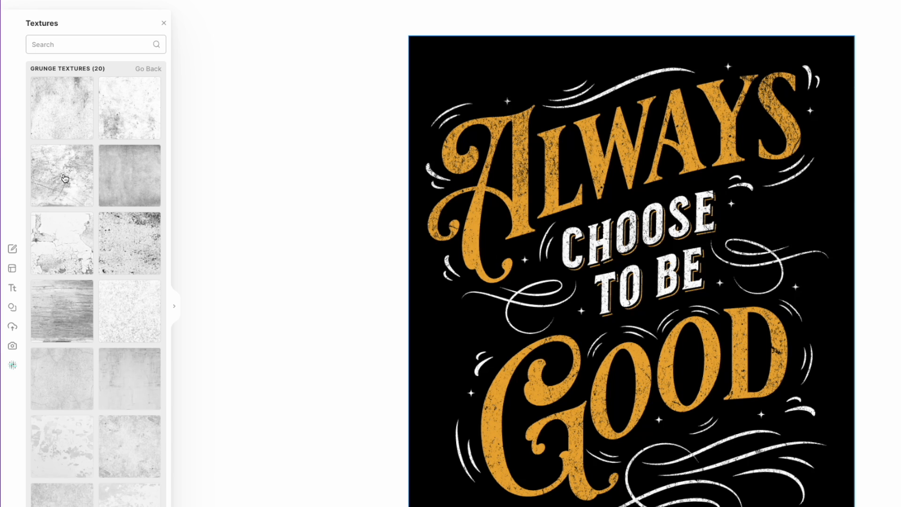
left_click(64, 181)
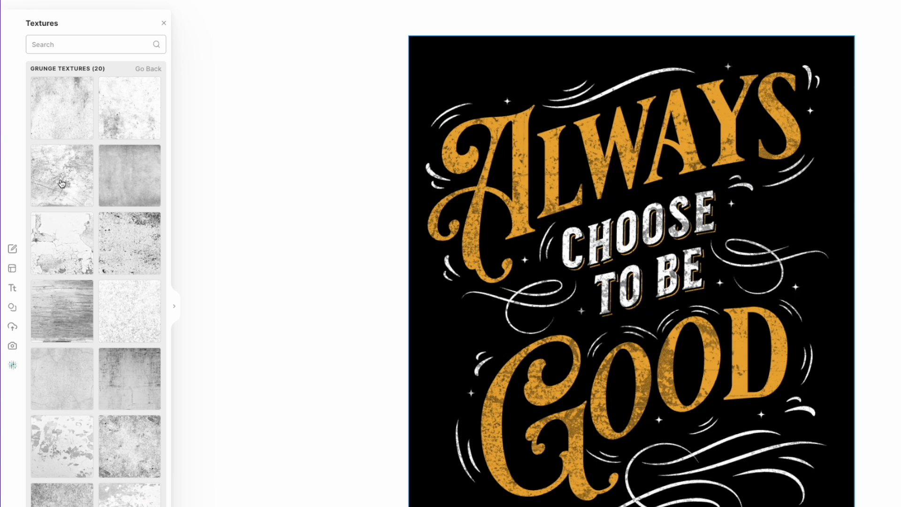
left_click(56, 255)
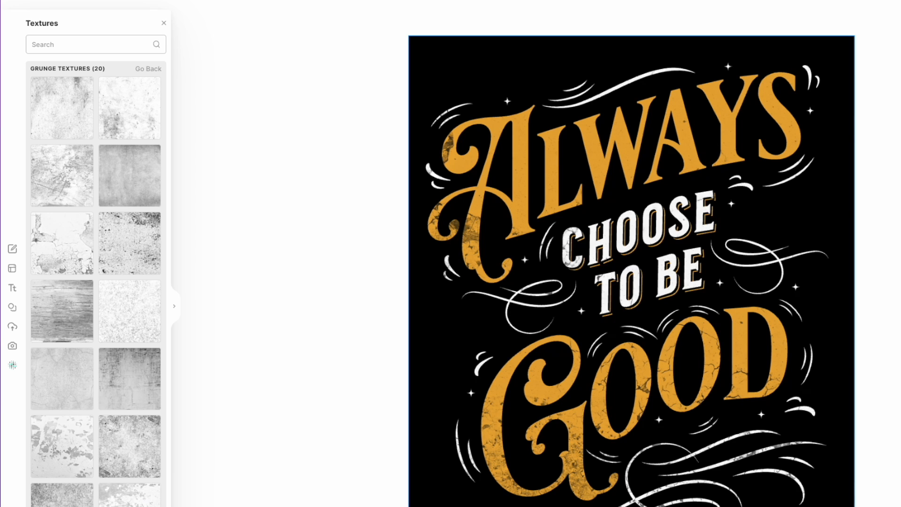
left_click(107, 355)
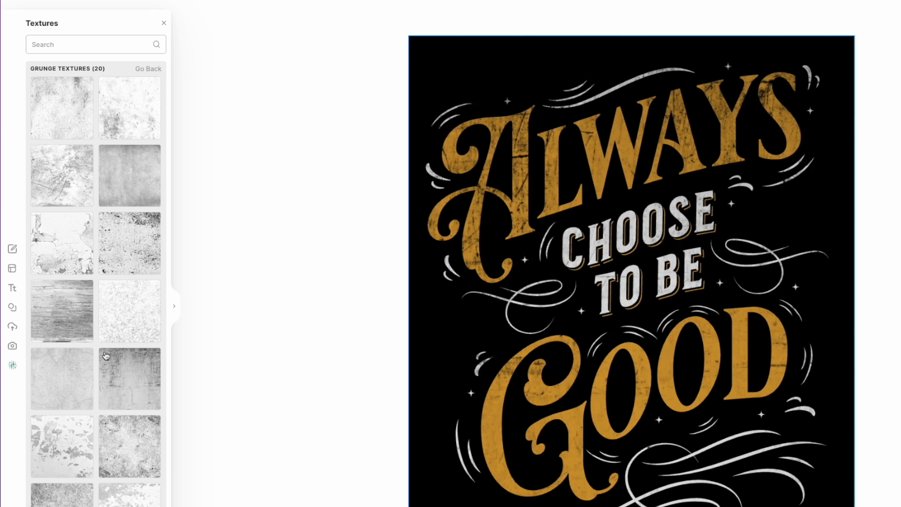
left_click(64, 374)
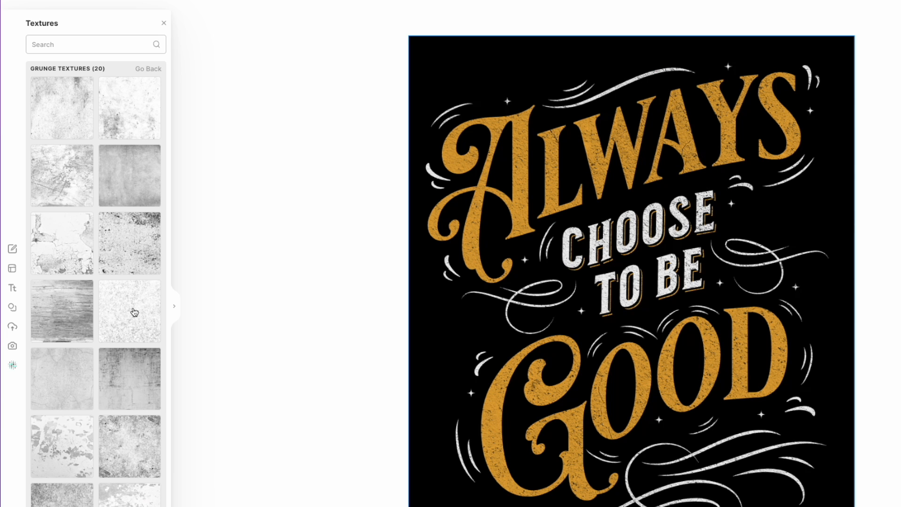
left_click(134, 312)
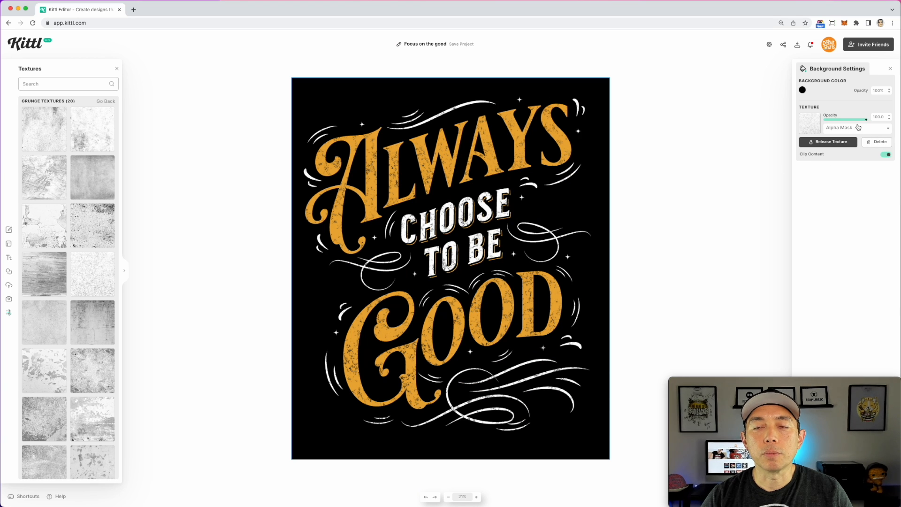
Try the crumpled texture from the paper textures on the design.
left_click(107, 101)
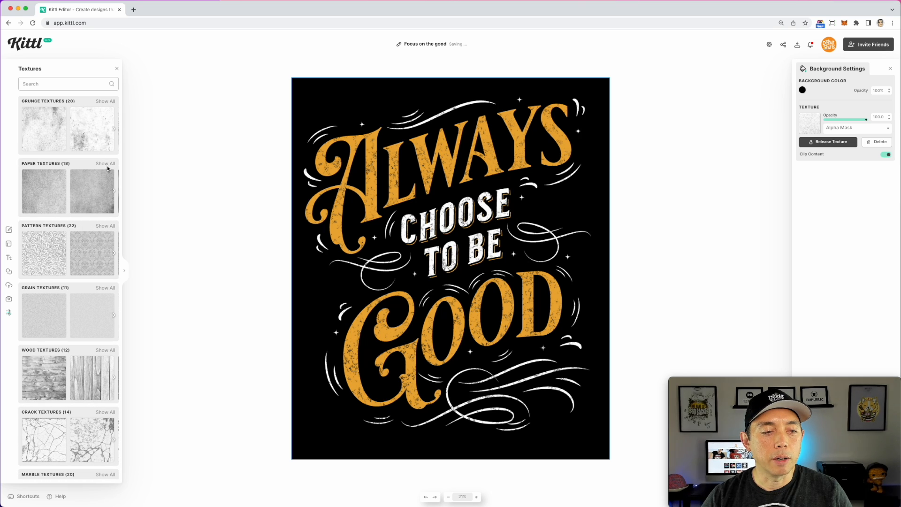
left_click(106, 164)
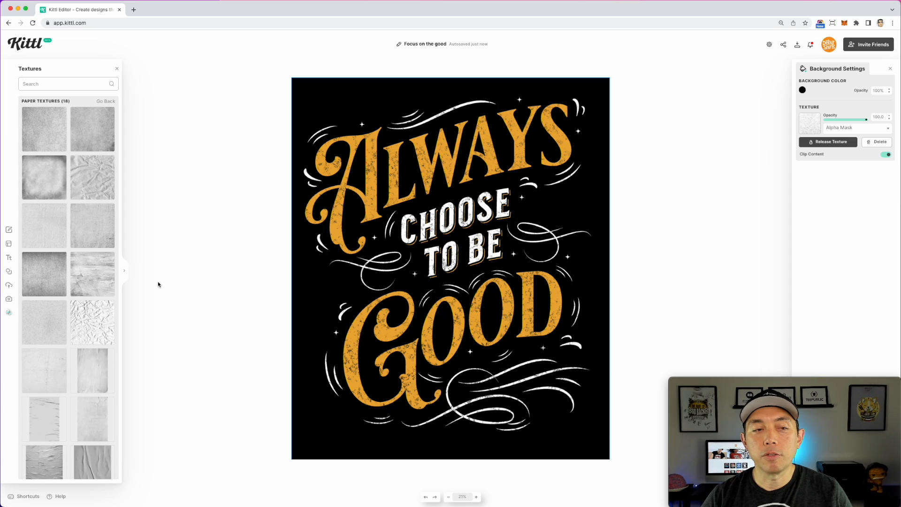
scroll(78, 327, "down", 1)
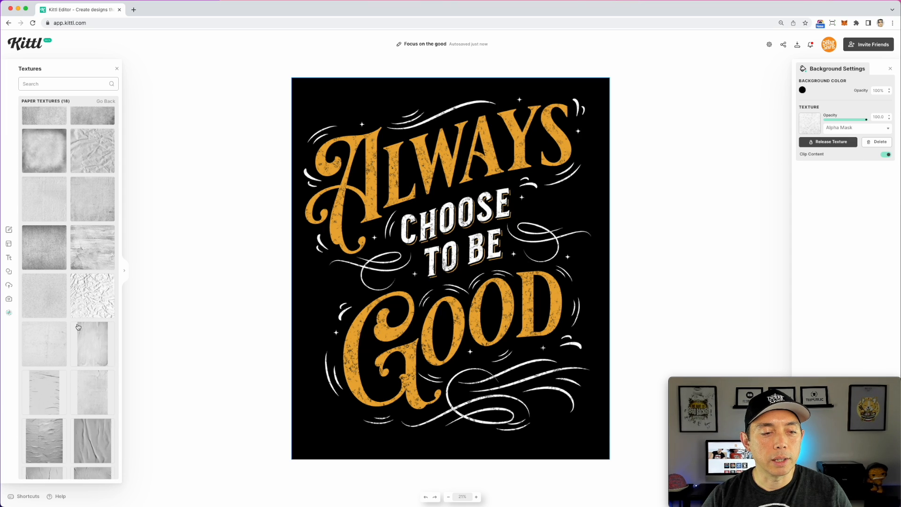
left_click(94, 292)
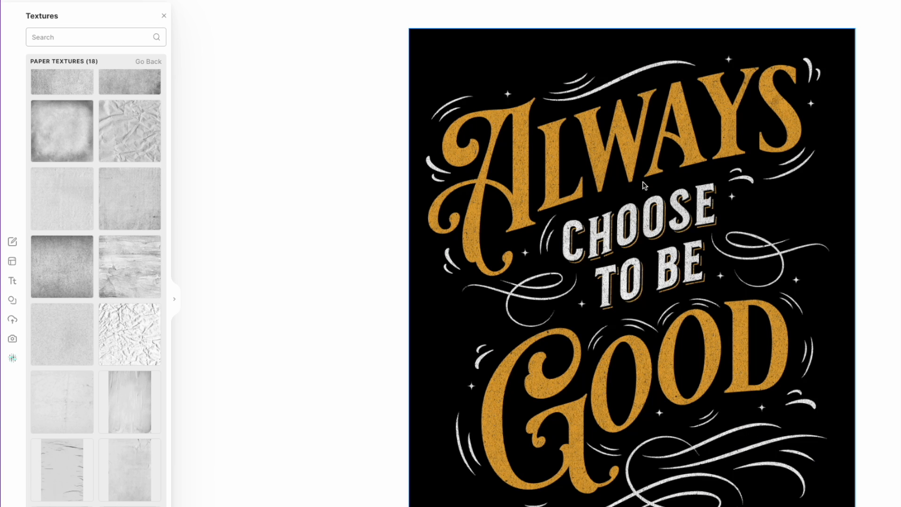
left_click(152, 61)
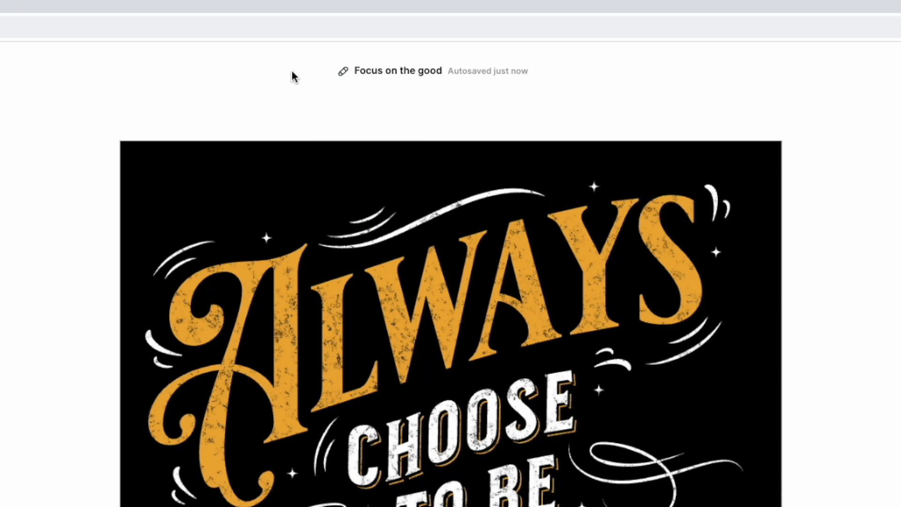
Rename the project as "Alway choose to be good".
left_click(344, 72)
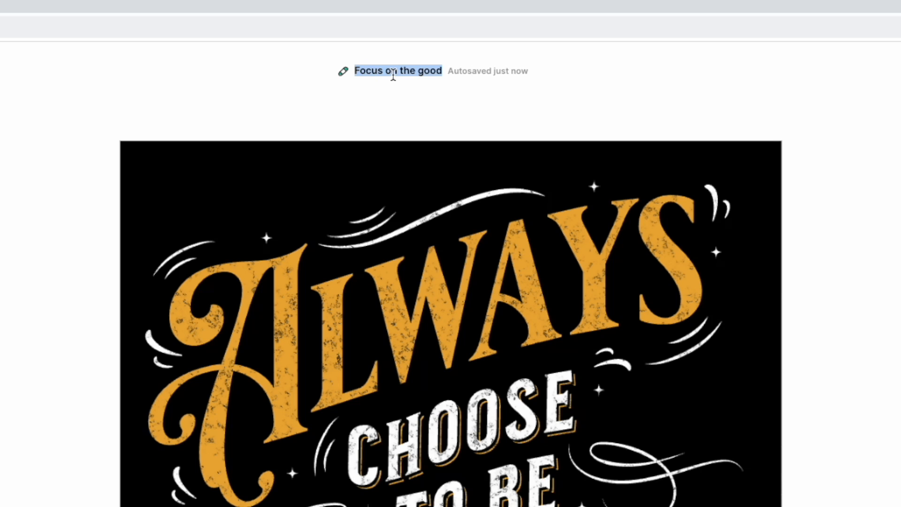
type("Alw")
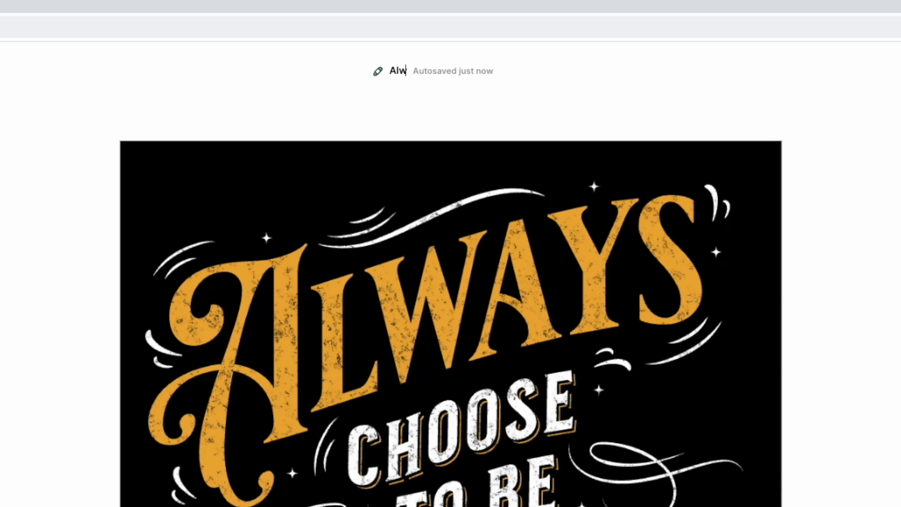
type("ay choose")
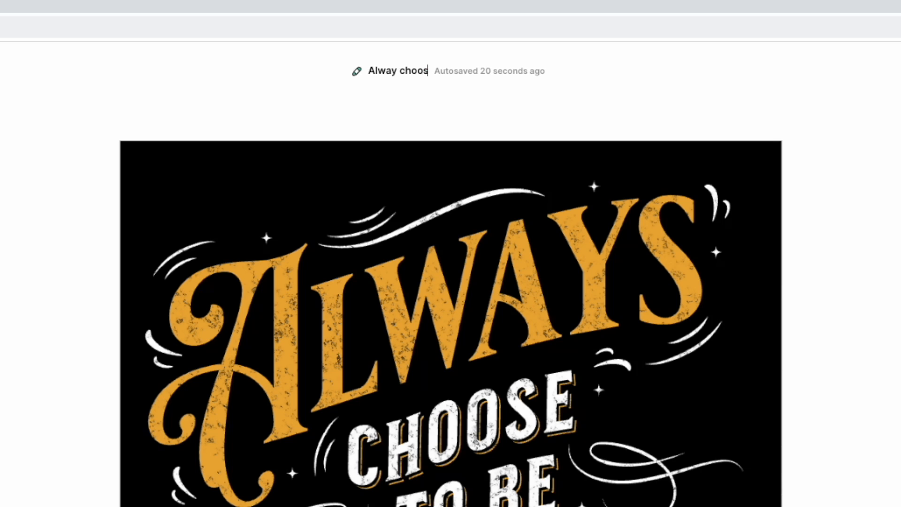
type(" to be good")
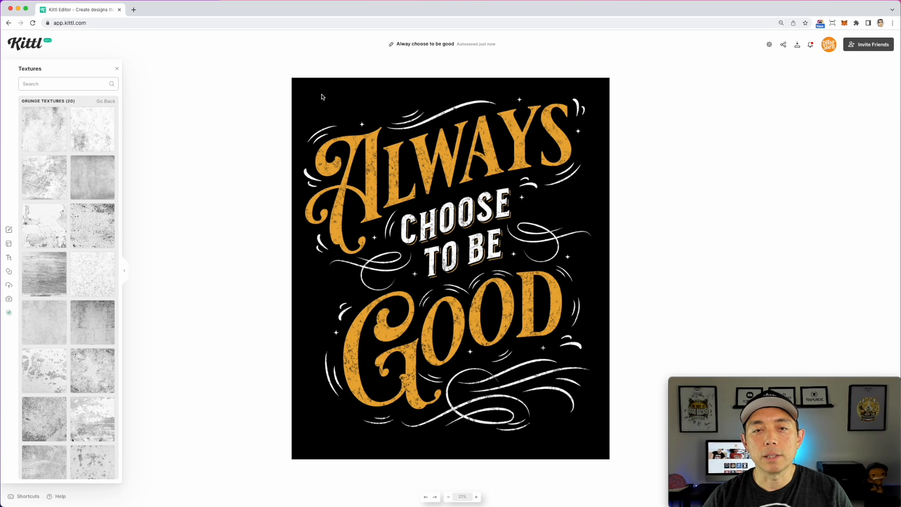
Preview the textured design on bright red and dark red backgrounds, and set the background back to black.
left_click(307, 87)
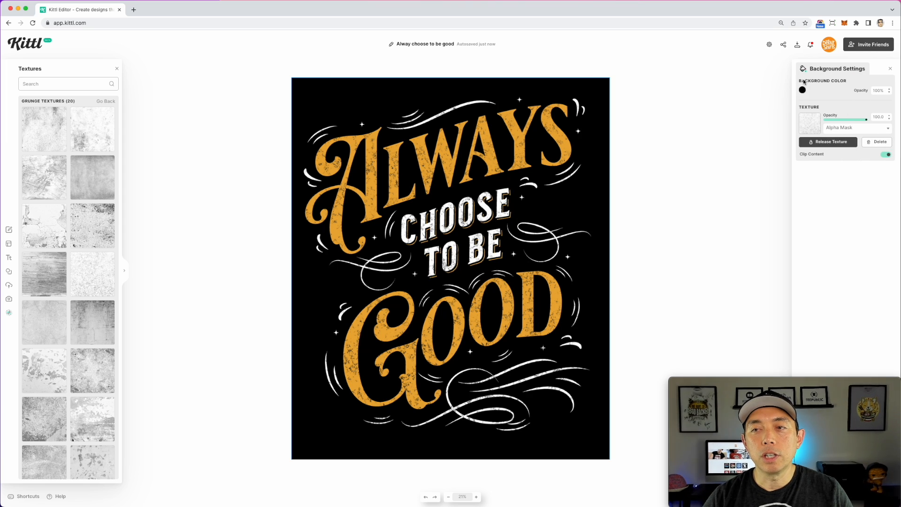
left_click(802, 91)
left_click(784, 104)
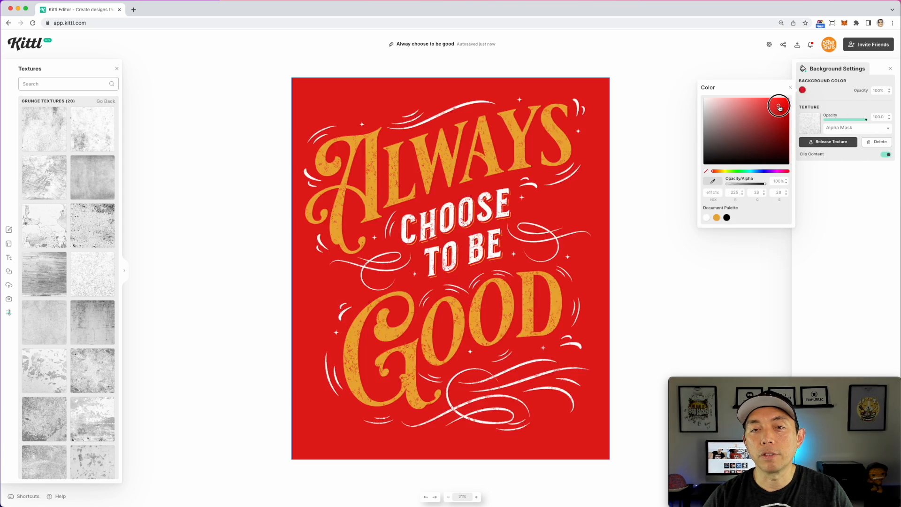
left_click_drag(786, 105, 789, 121)
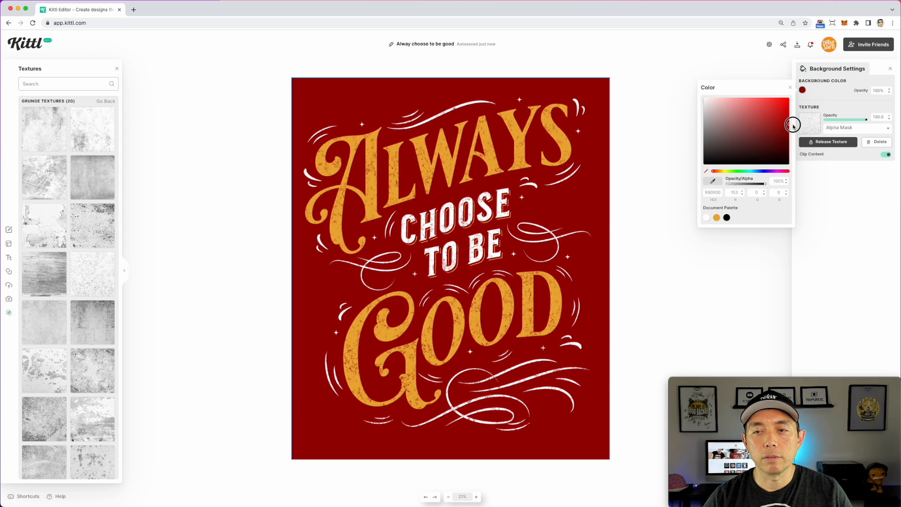
left_click(765, 171)
left_click_drag(789, 124, 685, 184)
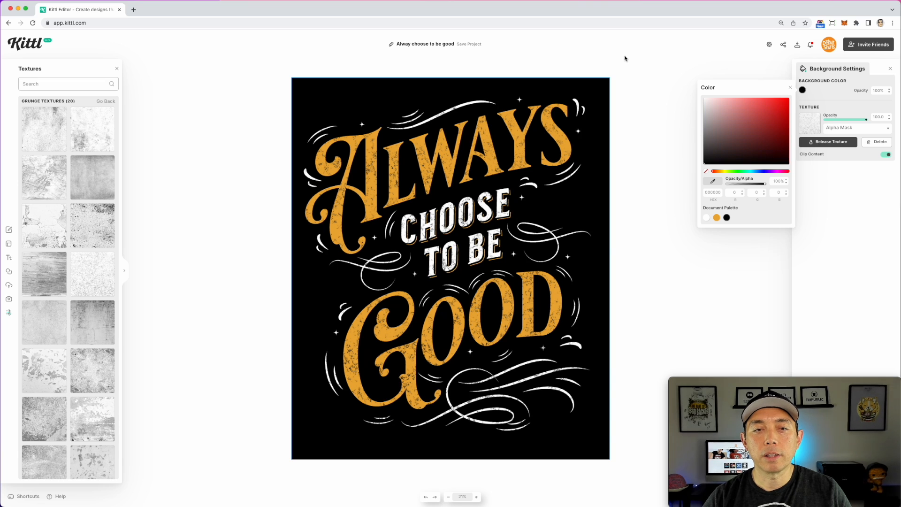
left_click(625, 59)
Delete the stray dots outside the artboard and center the whole design horizontally.
left_click_drag(245, 91, 602, 453)
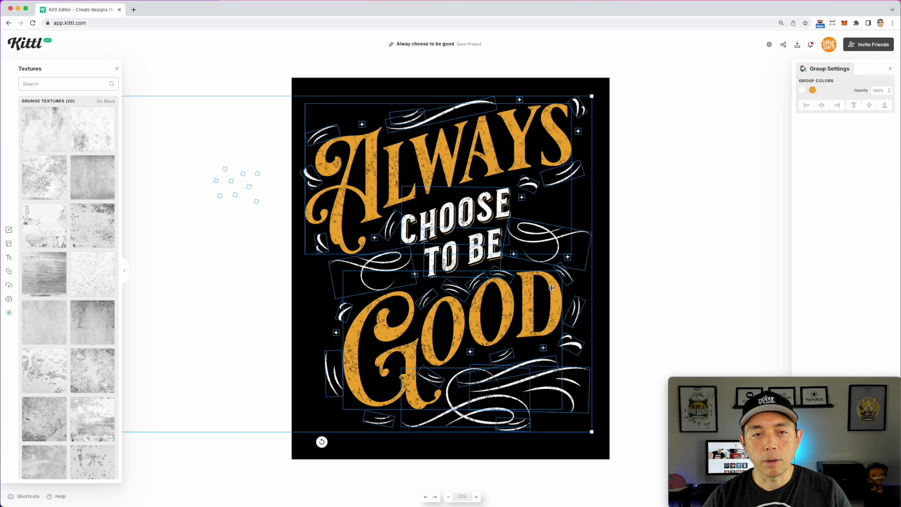
left_click(252, 191)
left_click(231, 179)
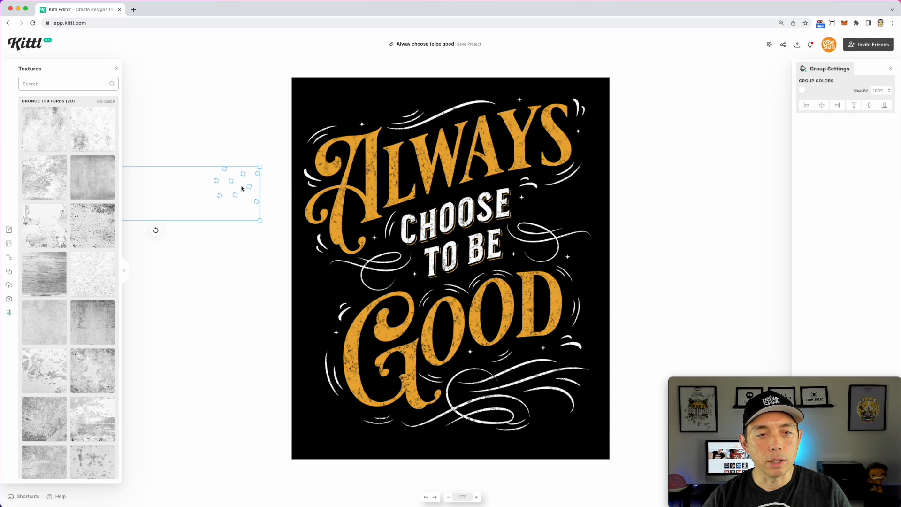
key("Delete")
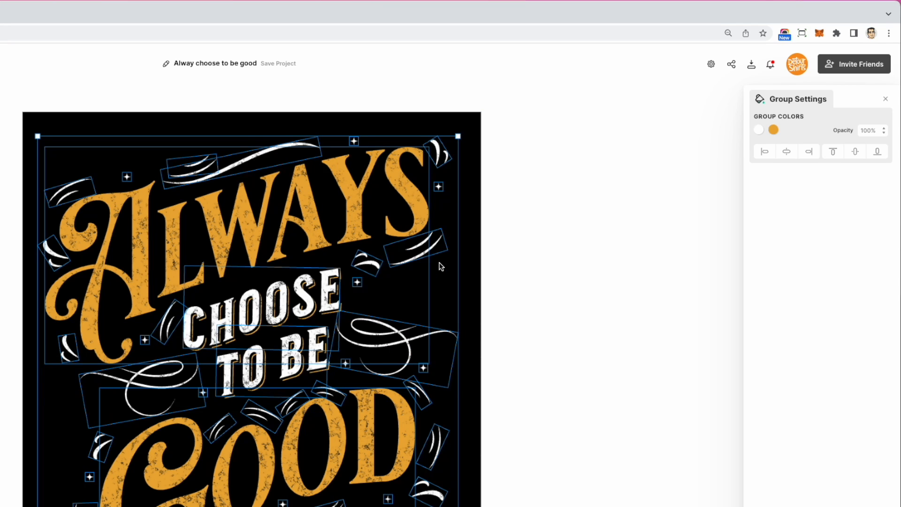
left_click(786, 151)
left_click(557, 177)
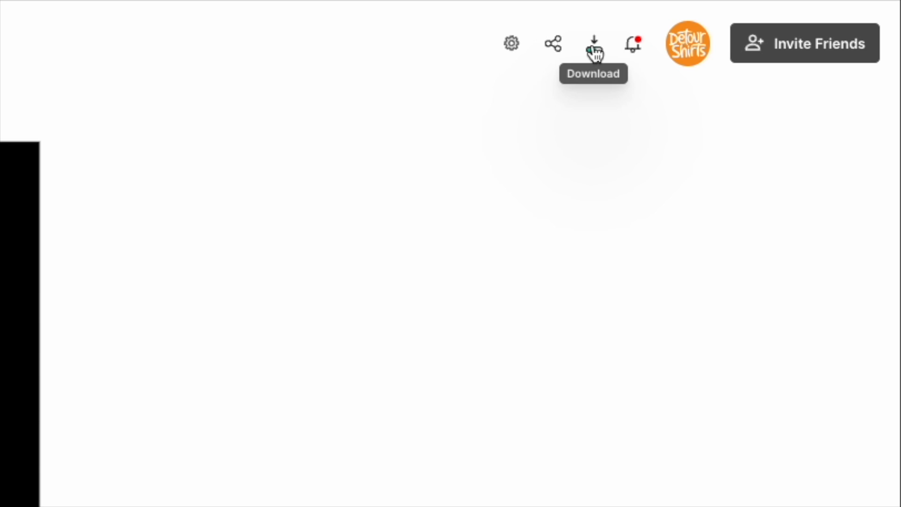
Download the design as a PNG with Remove Background and Optimize Quality enabled.
left_click(798, 47)
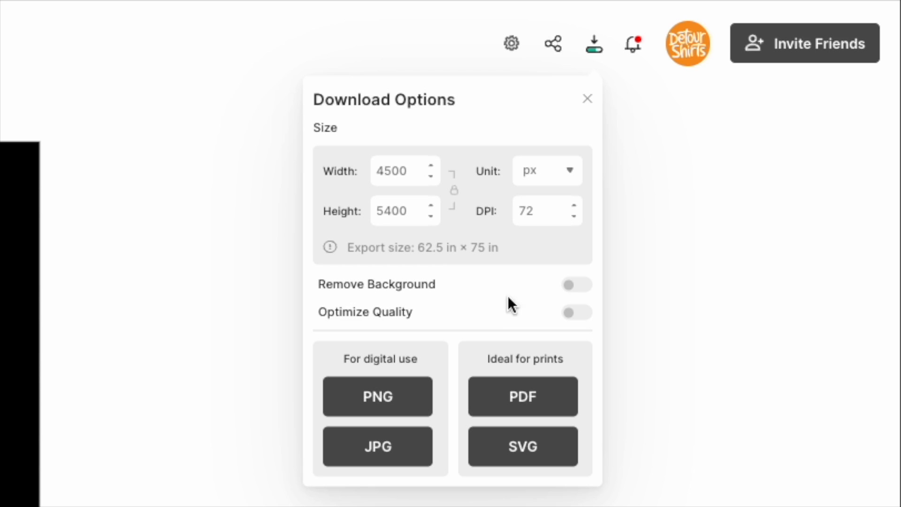
left_click(587, 289)
left_click(577, 312)
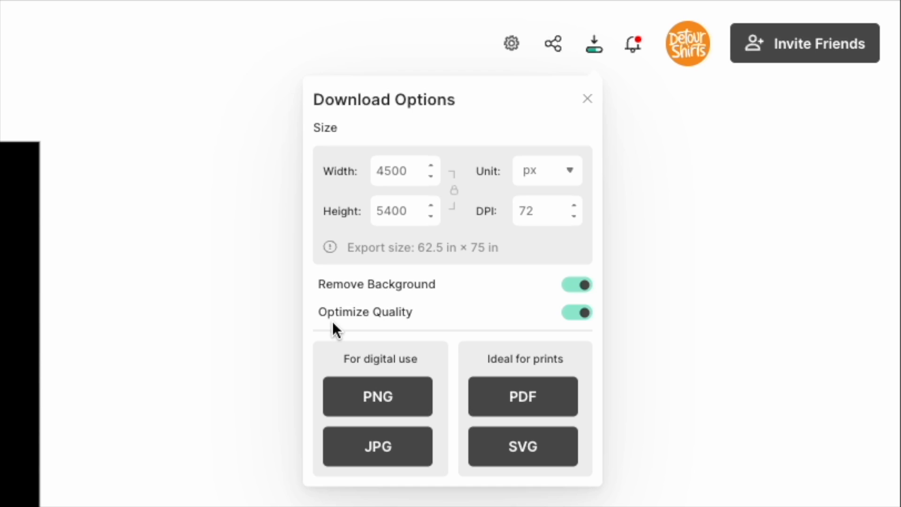
left_click(375, 412)
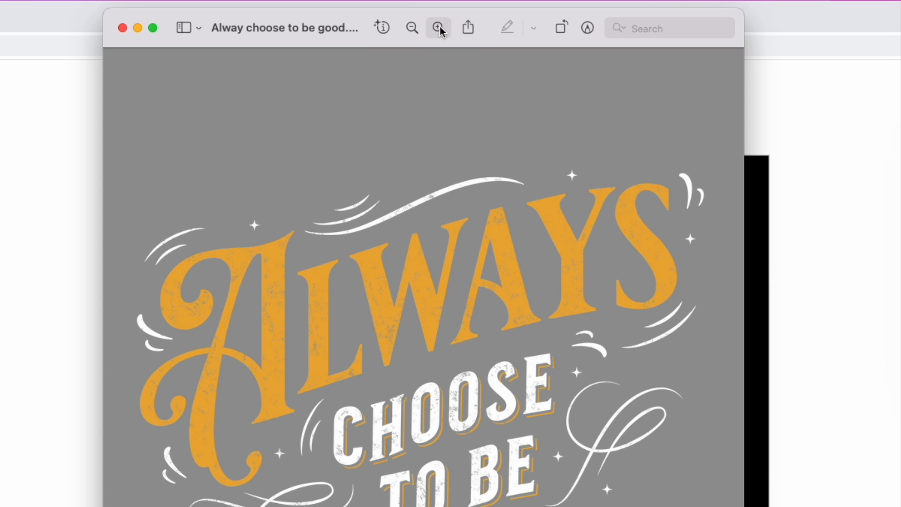
Examine the texture and letter edges of the exported PNG, both magnified and zoomed out.
left_click(437, 27)
left_click(438, 27)
left_click(438, 28)
left_click(438, 28)
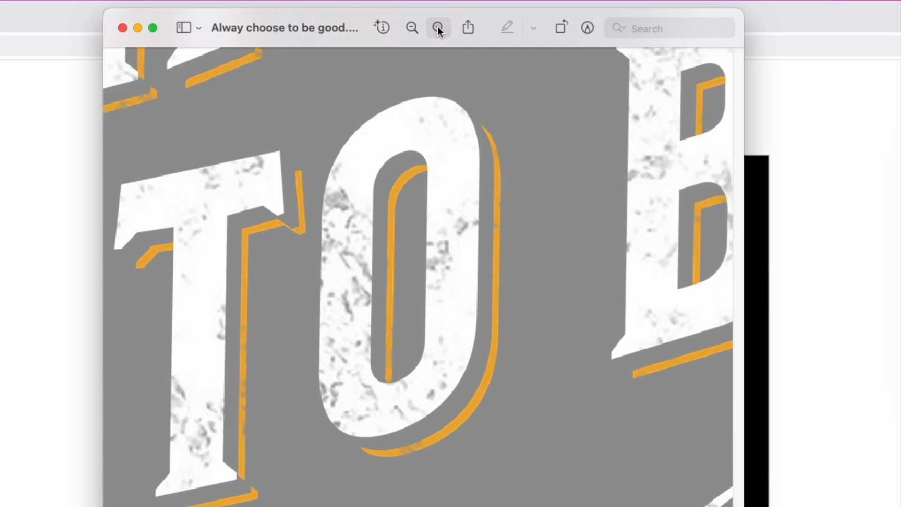
left_click(438, 27)
left_click(437, 27)
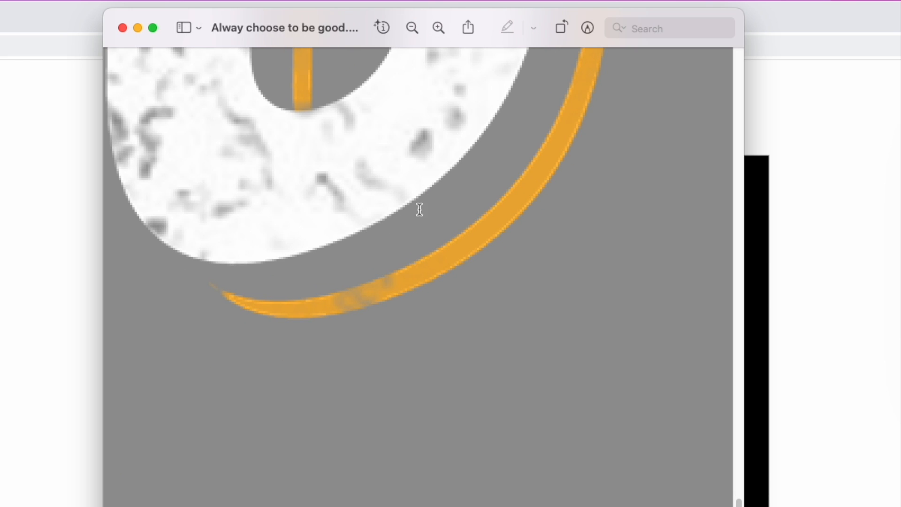
left_click(412, 27)
left_click(412, 27)
left_click(412, 27)
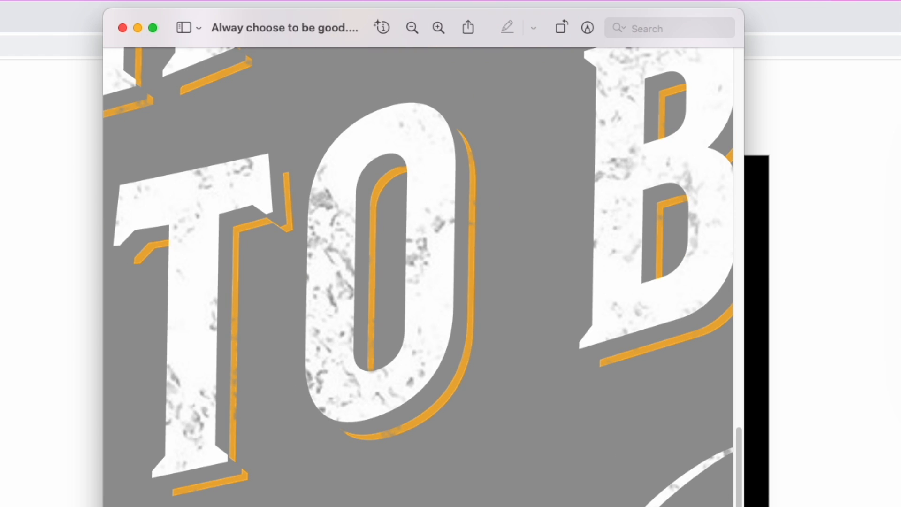
left_click(411, 28)
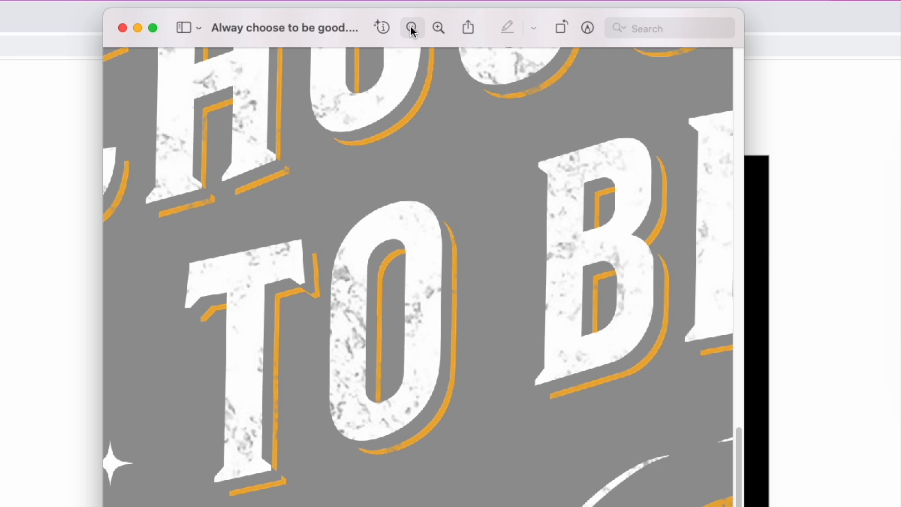
left_click(411, 29)
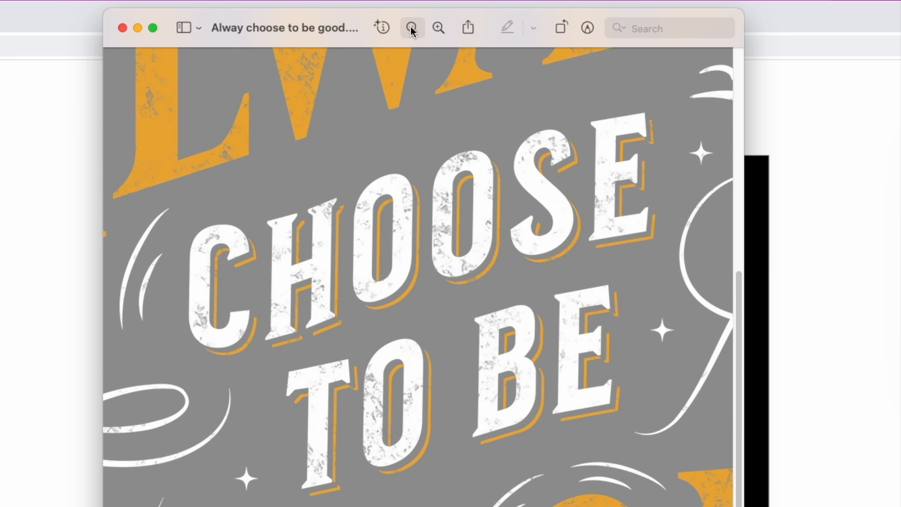
left_click(412, 28)
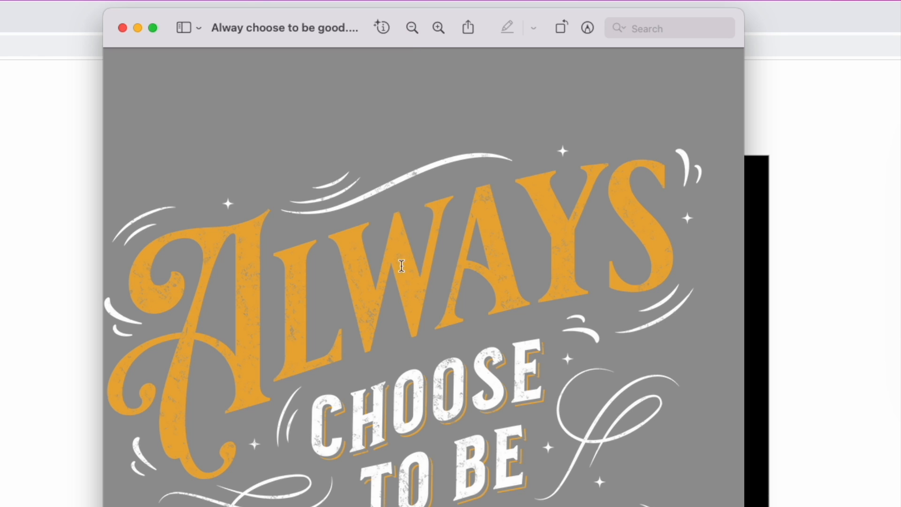
left_click(438, 28)
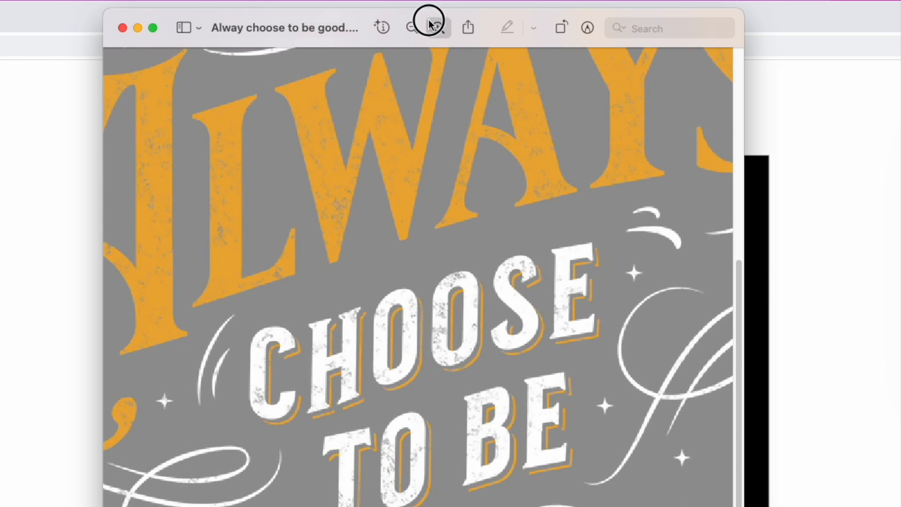
left_click(429, 20)
left_click(429, 20)
left_click(429, 20)
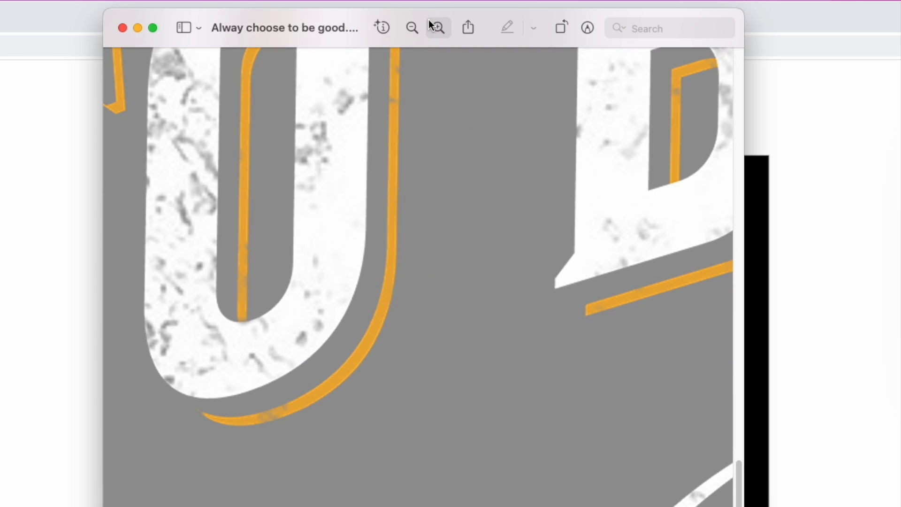
left_click(412, 27)
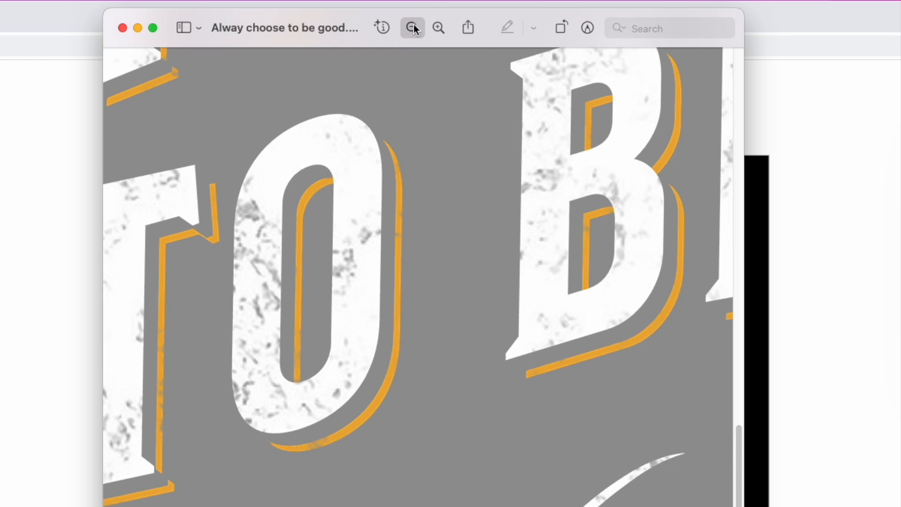
left_click(412, 28)
left_click(413, 28)
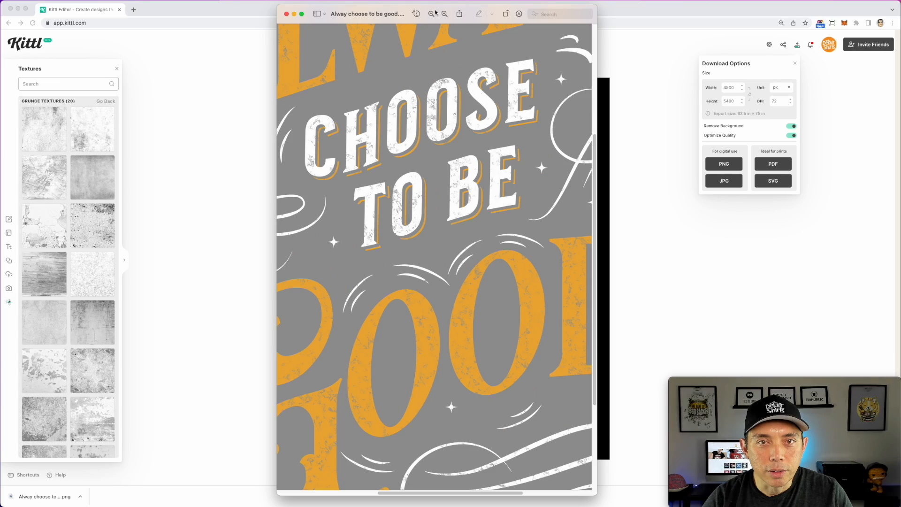
left_click(412, 28)
left_click(412, 28)
left_click(412, 27)
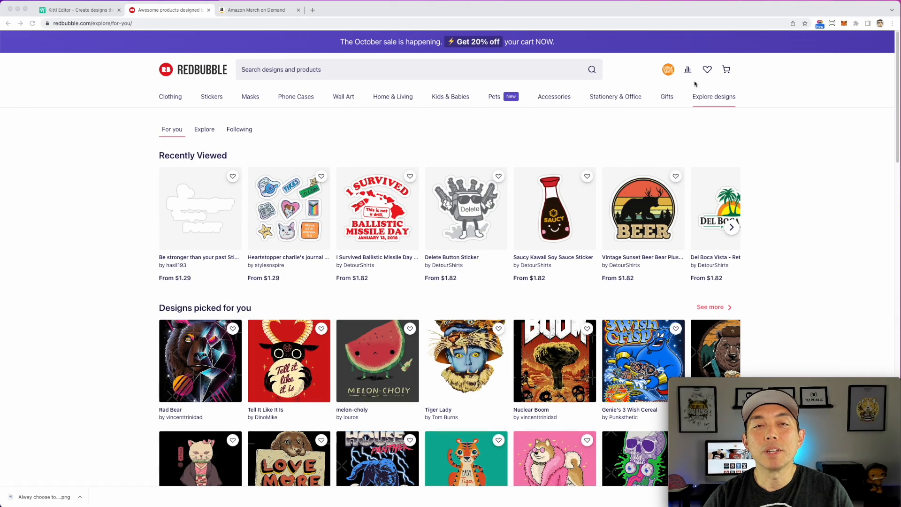
Switch to Redbubble, start adding a new work, and upload the exported "Alway choose to be good" PNG.
left_click(668, 71)
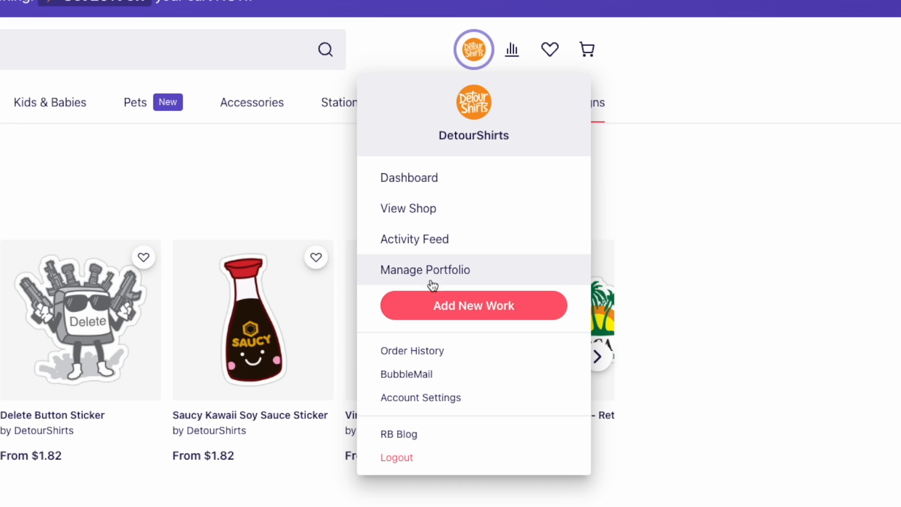
left_click(440, 310)
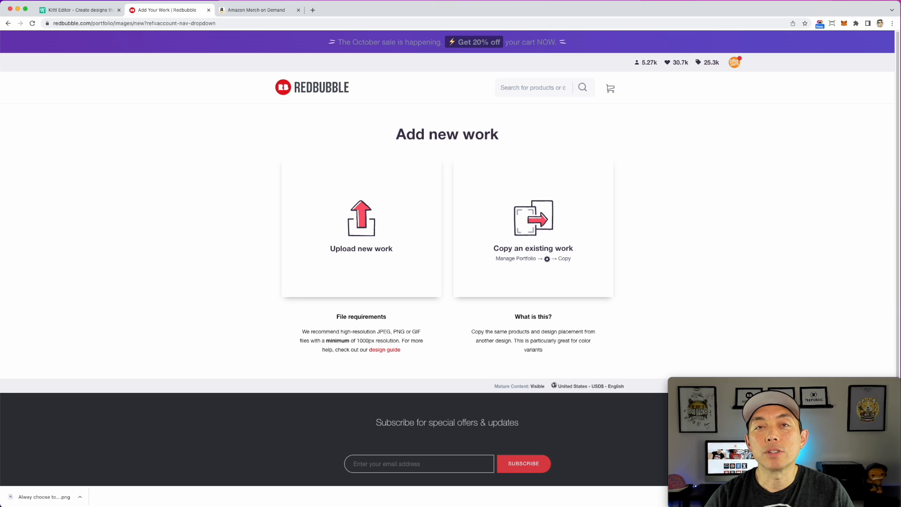
left_click_drag(675, 136, 368, 220)
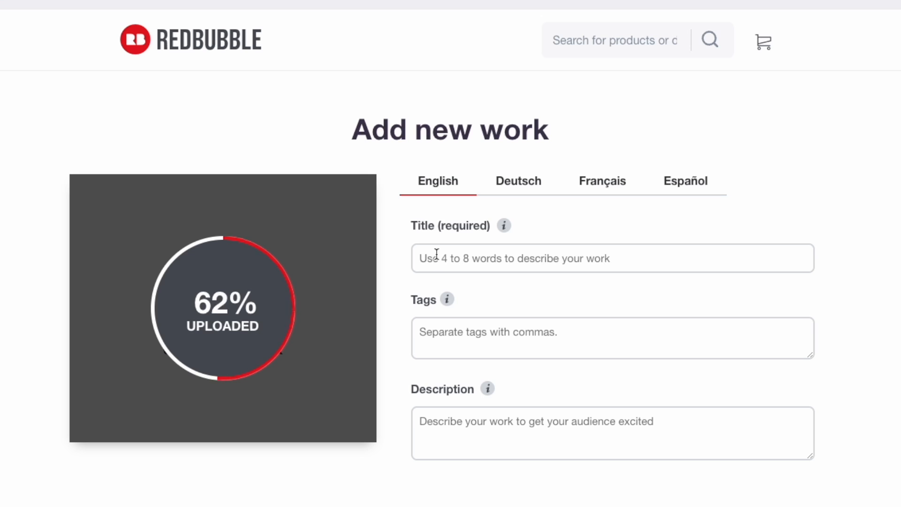
Enter "Alway Choose to Be Good" as the English title of the new work.
left_click(437, 254)
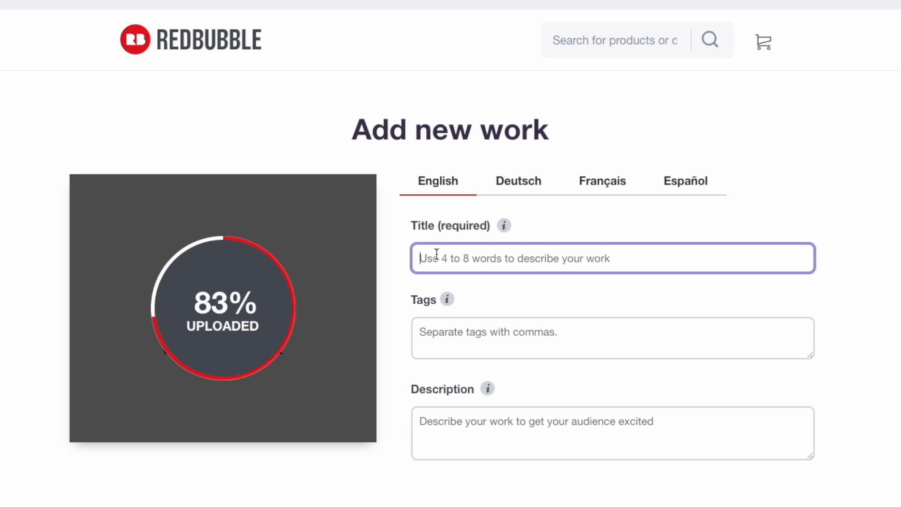
type("Alway D")
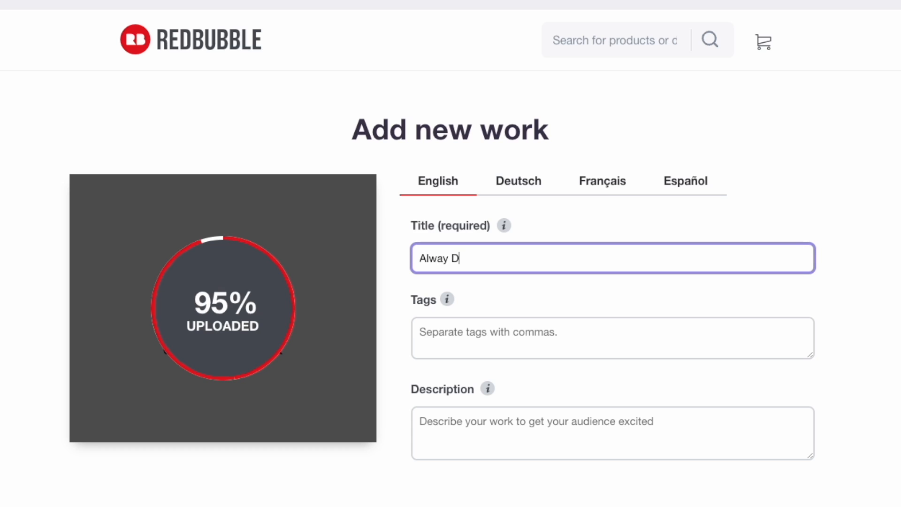
key("BackSpace")
type("Choose to Be ")
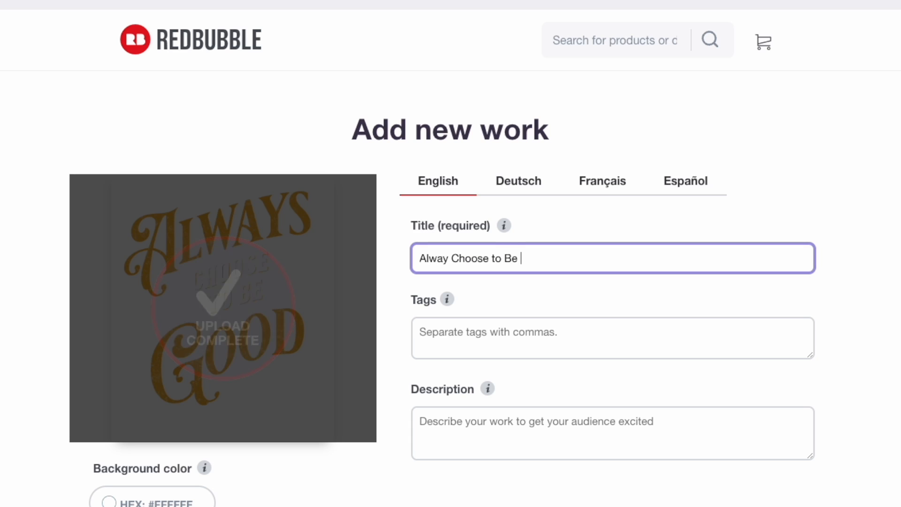
type("Good")
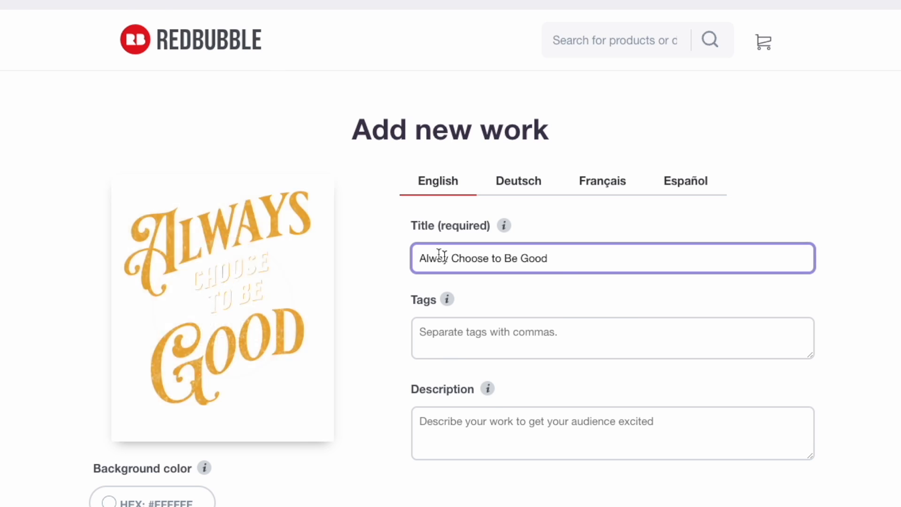
left_click(683, 211)
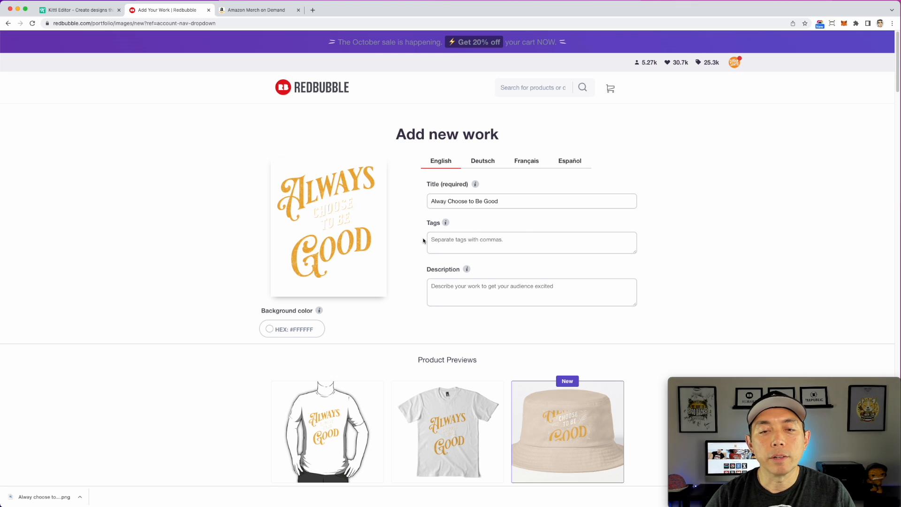
Set the work's background color to black, #000000.
scroll(465, 289, "down", 1)
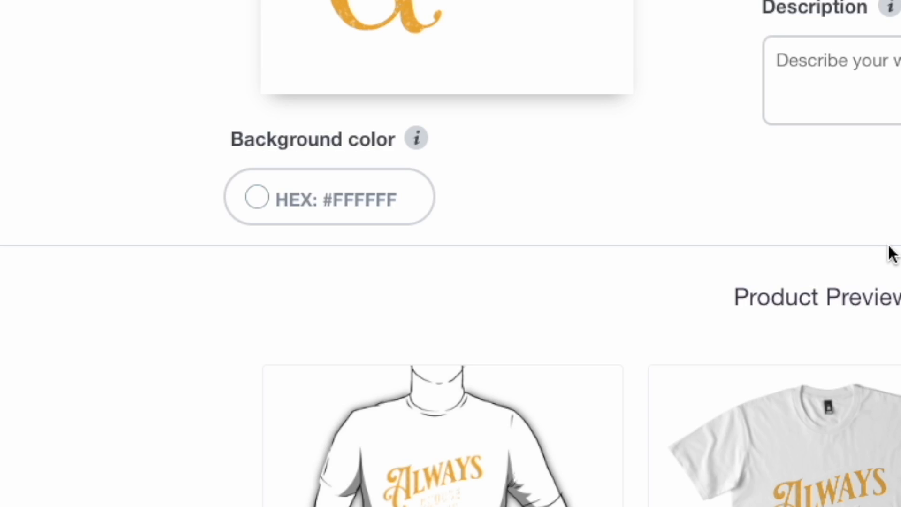
left_click(261, 206)
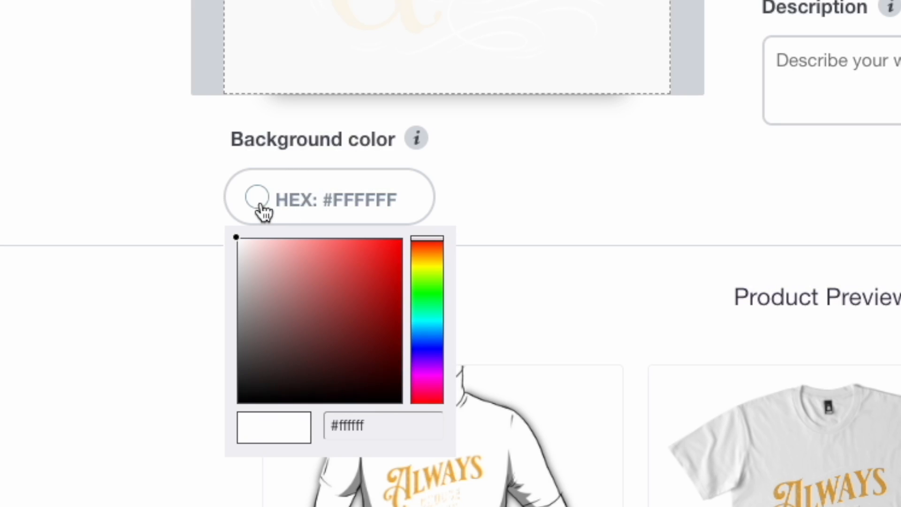
left_click_drag(276, 339, 209, 445)
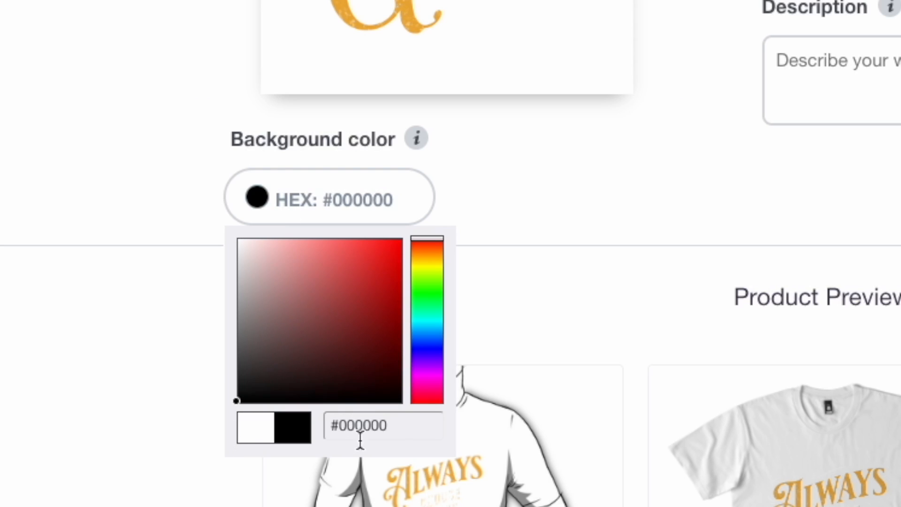
left_click(615, 206)
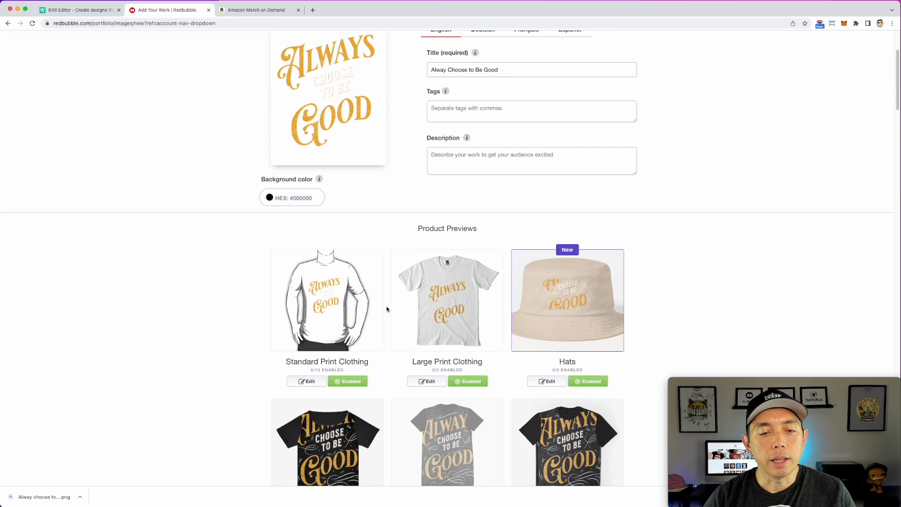
Set the Essential T-Shirt in Standard Print Clothing to black and move the design slightly higher on the chest.
scroll(388, 308, "down", 3)
left_click(306, 243)
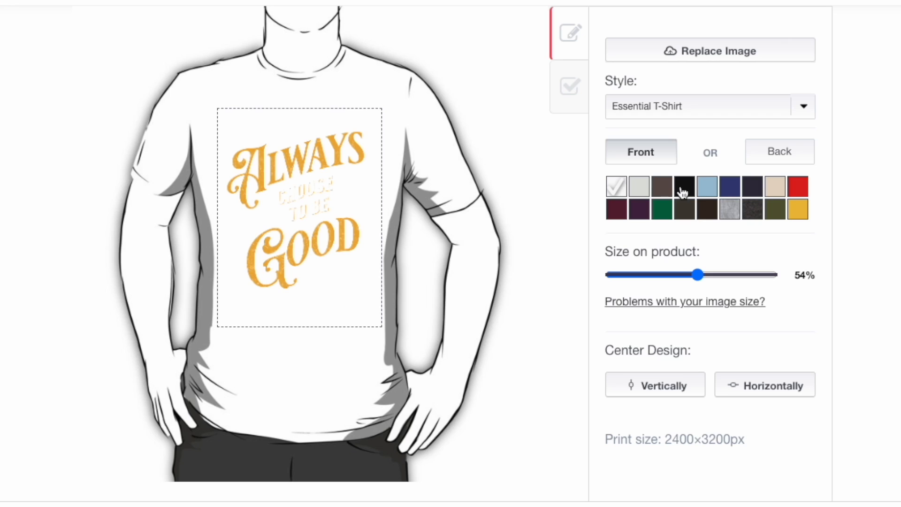
left_click(552, 340)
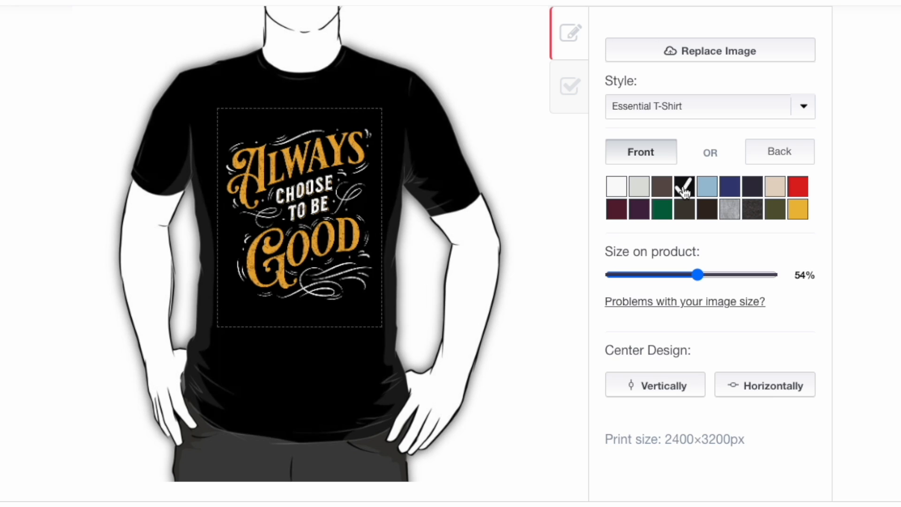
left_click_drag(340, 196, 334, 185)
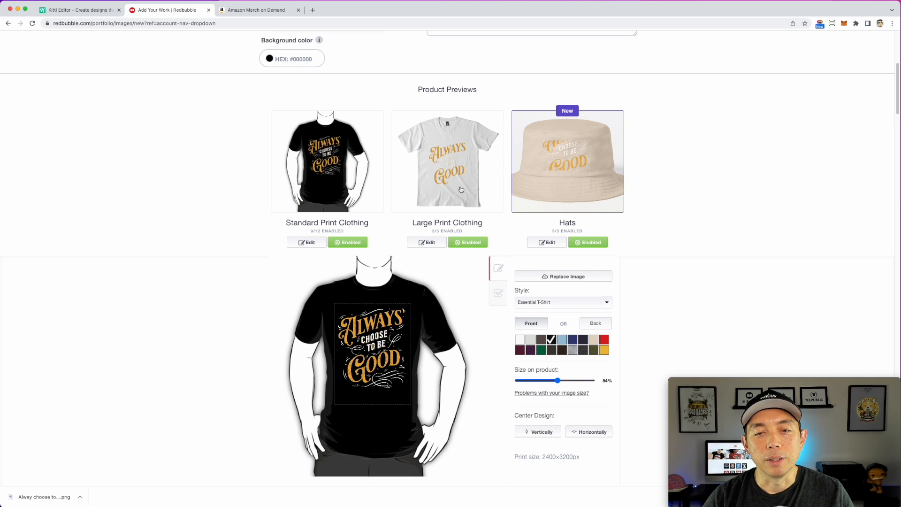
Set the Premium T-Shirt's default color in Large Print Clothing to black and shift the design slightly upward.
left_click(461, 189)
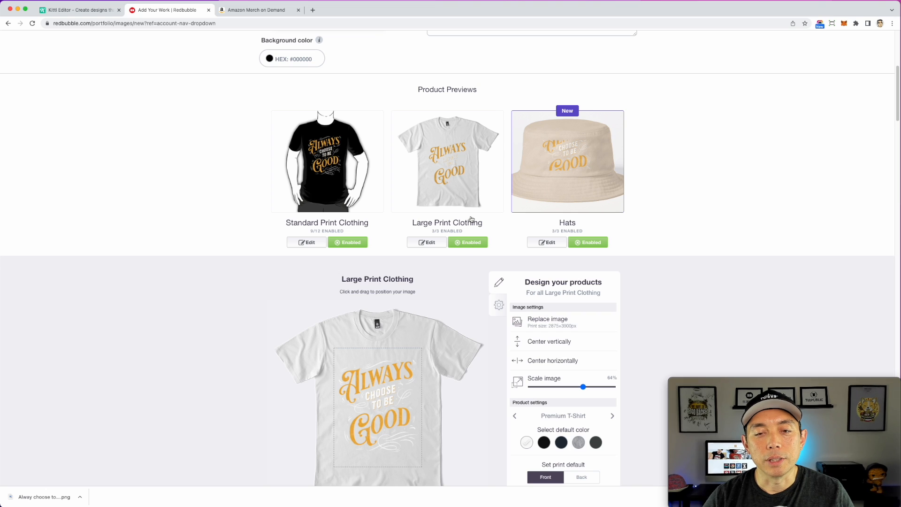
left_click(545, 443)
left_click_drag(400, 388, 394, 381)
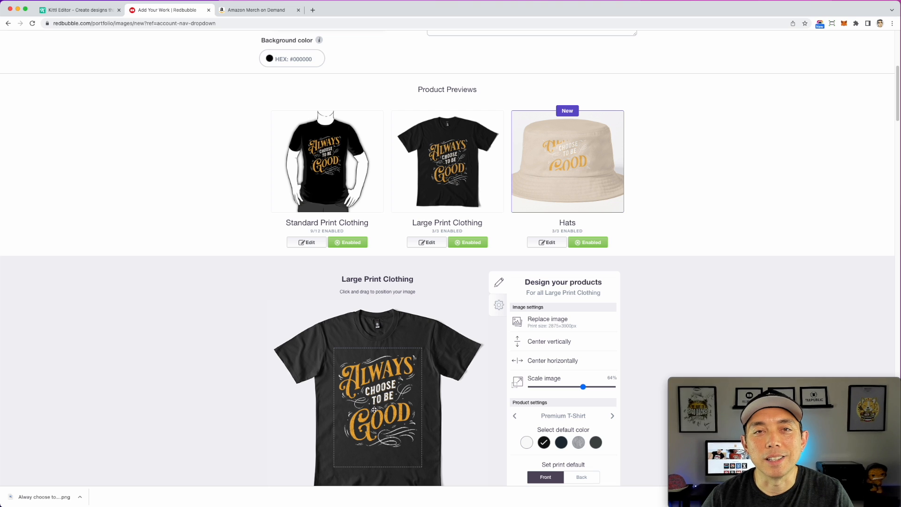
Disable the Hats, Chiffon Tops and Graphic T-Shirts products.
scroll(488, 358, "down", 2)
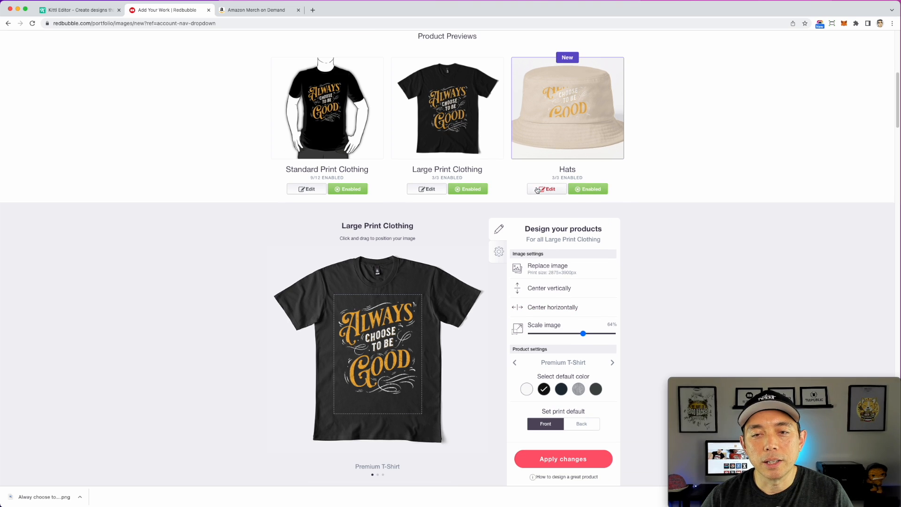
left_click(597, 189)
scroll(548, 311, "down", 10)
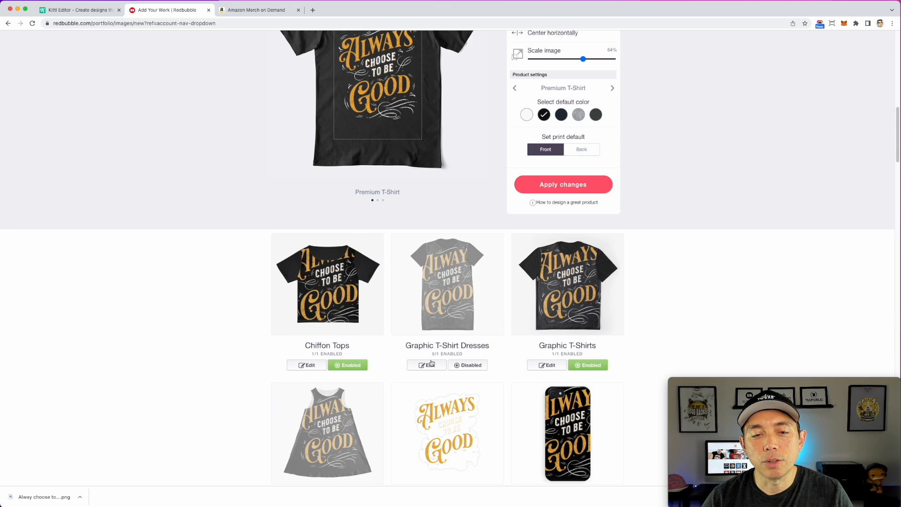
left_click(358, 367)
left_click(596, 365)
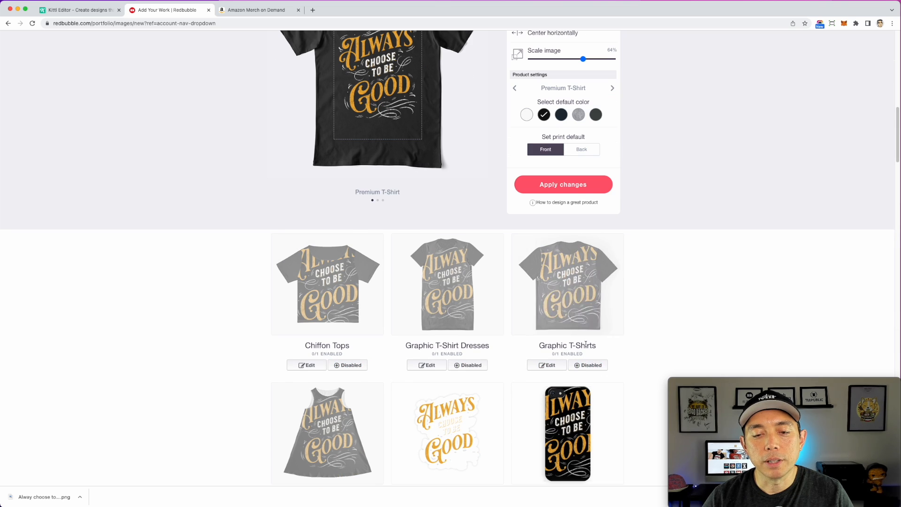
Scale the design on Phone Cases & Skins down to 17% so it fits within the case.
scroll(587, 347, "down", 6)
left_click(577, 274)
scroll(605, 340, "down", 5)
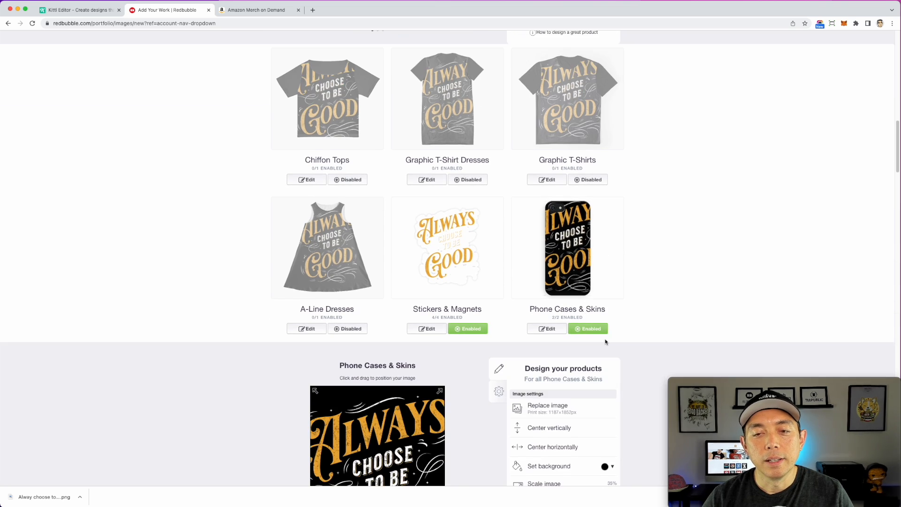
scroll(604, 328, "up", 4)
scroll(602, 320, "up", 5)
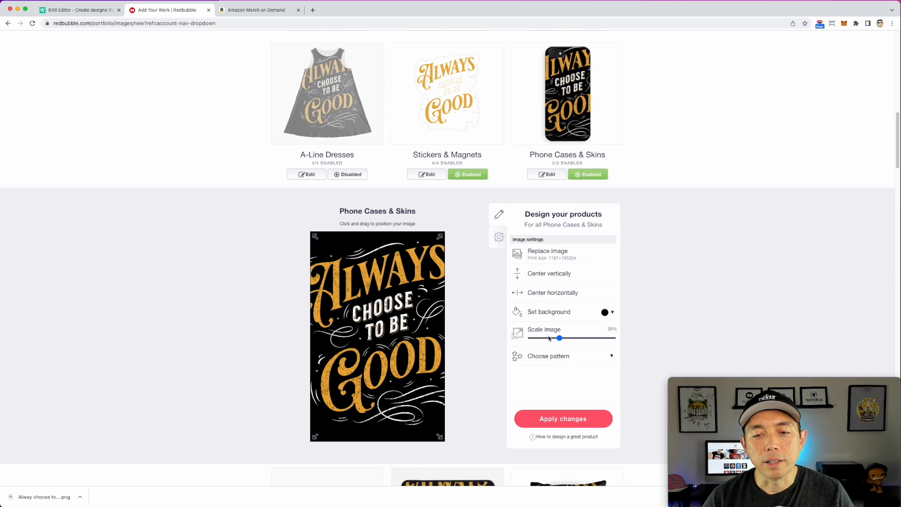
left_click_drag(559, 337, 545, 340)
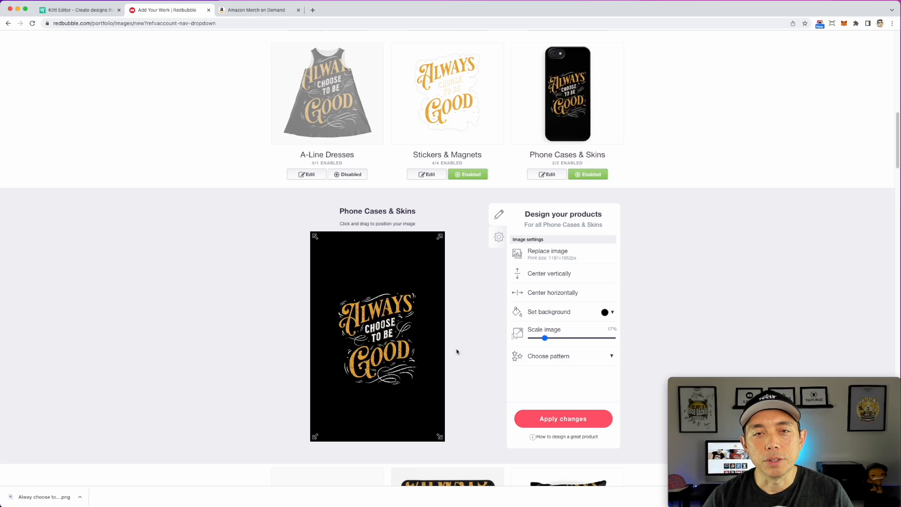
scroll(457, 348, "down", 5)
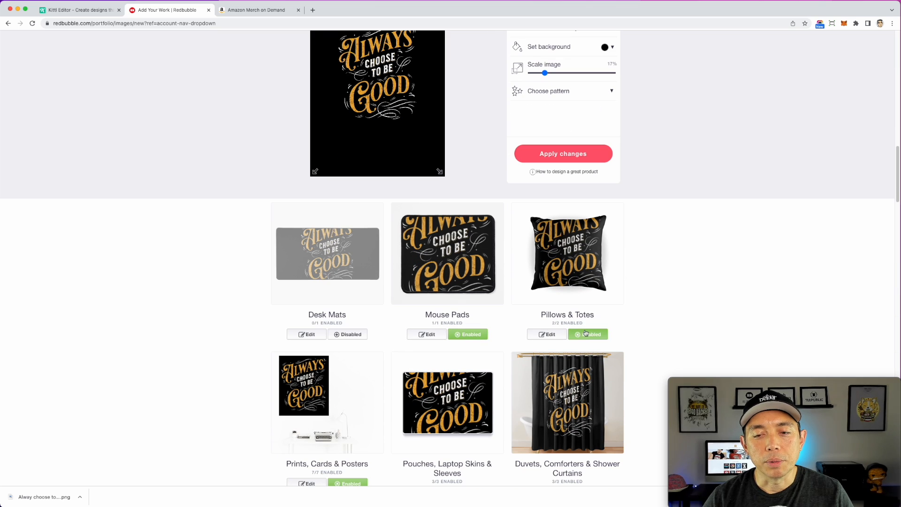
Open the Pillows & Totes design settings and check the design's placement on the home, bag, mug and stationery products.
left_click(581, 266)
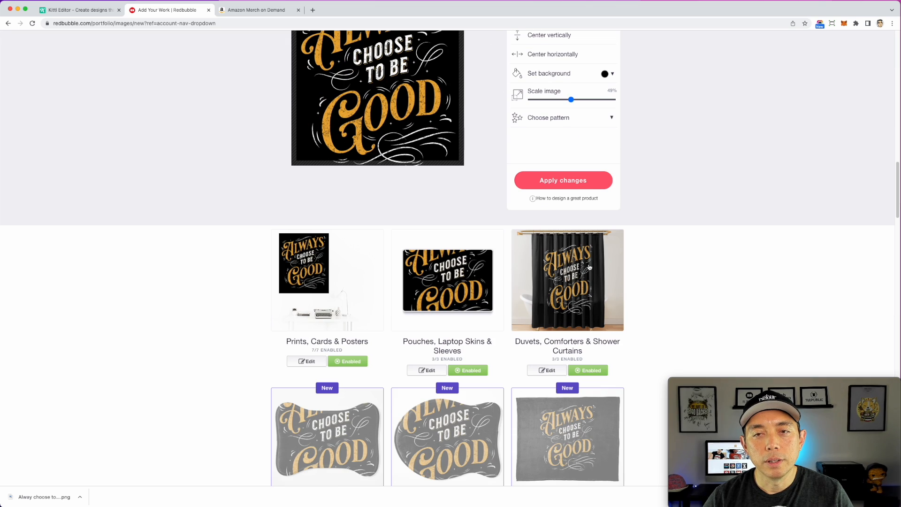
scroll(592, 272, "up", 3)
scroll(599, 301, "down", 5)
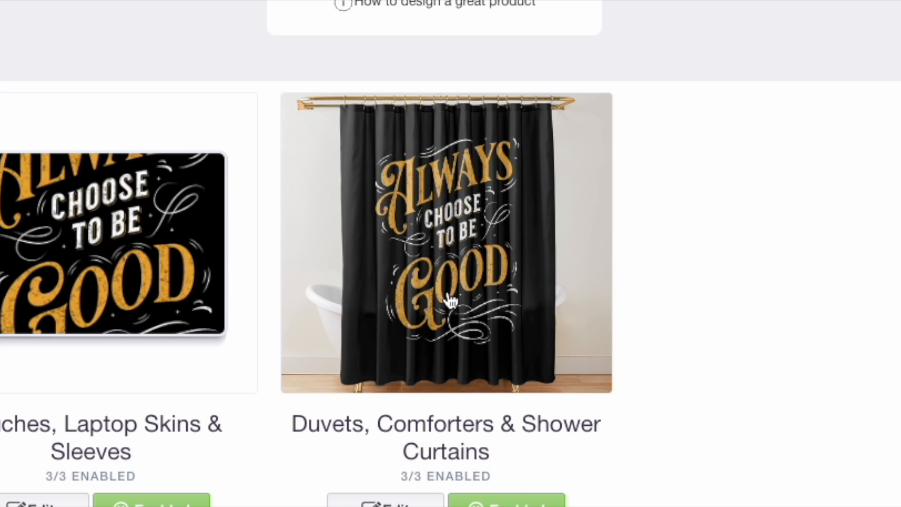
scroll(433, 247, "down", 10)
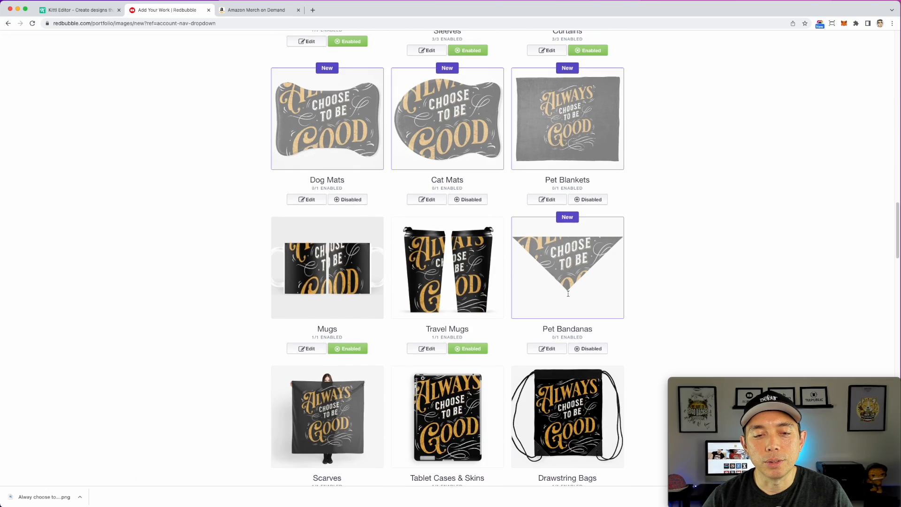
scroll(568, 294, "down", 3)
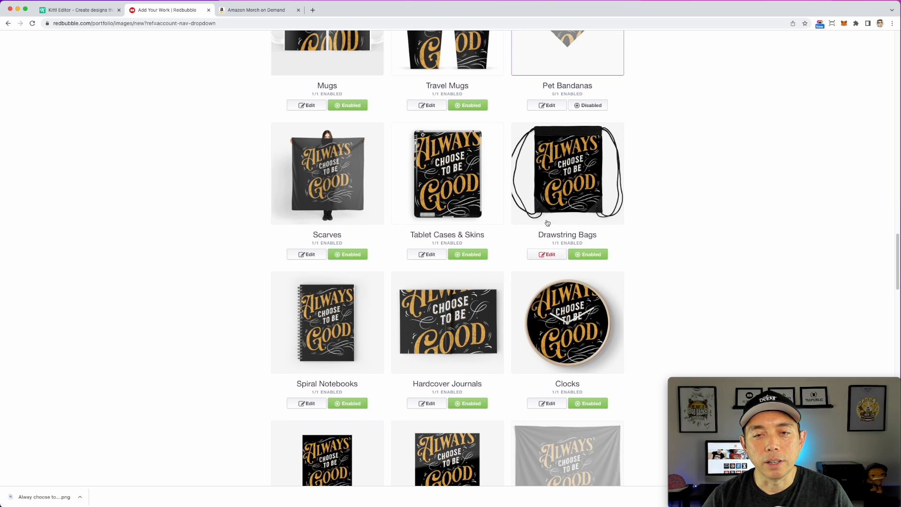
scroll(529, 260, "down", 3)
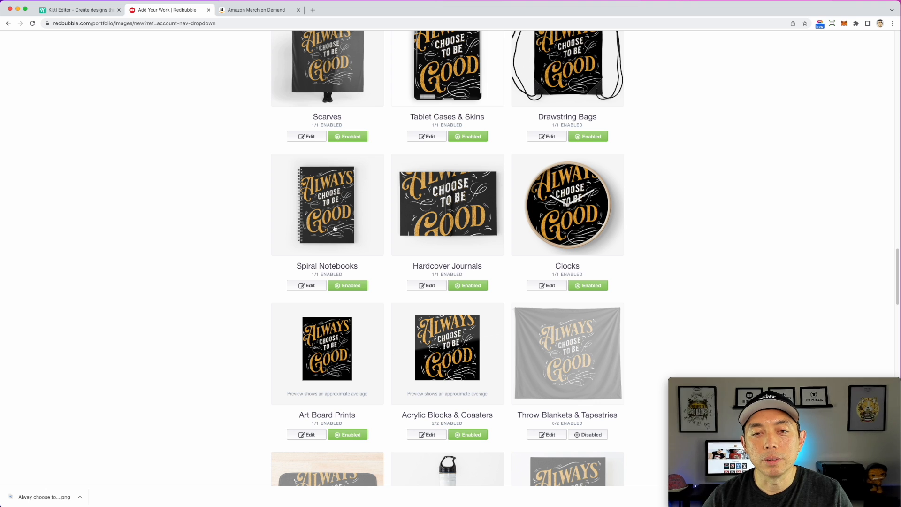
scroll(335, 229, "down", 3)
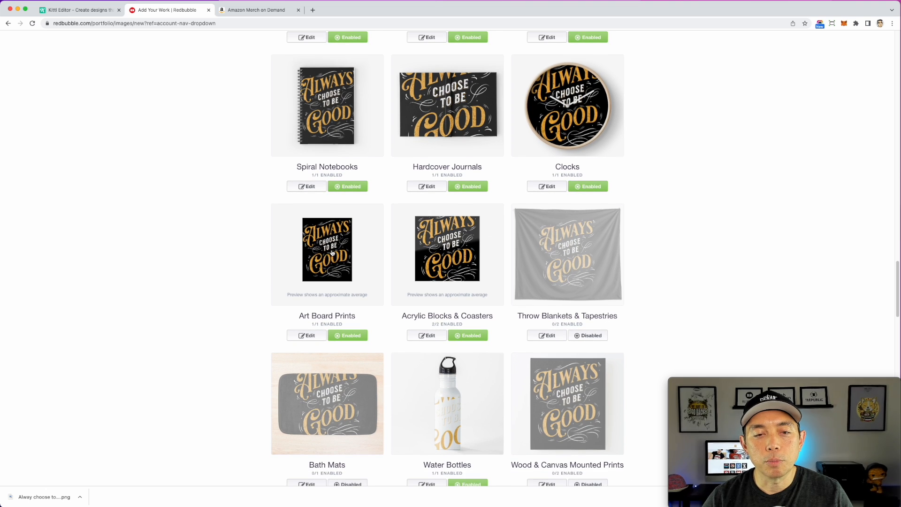
Scale the design on Art Board Prints down to 86% and reposition it near the middle of the print.
left_click(332, 254)
scroll(500, 294, "down", 3)
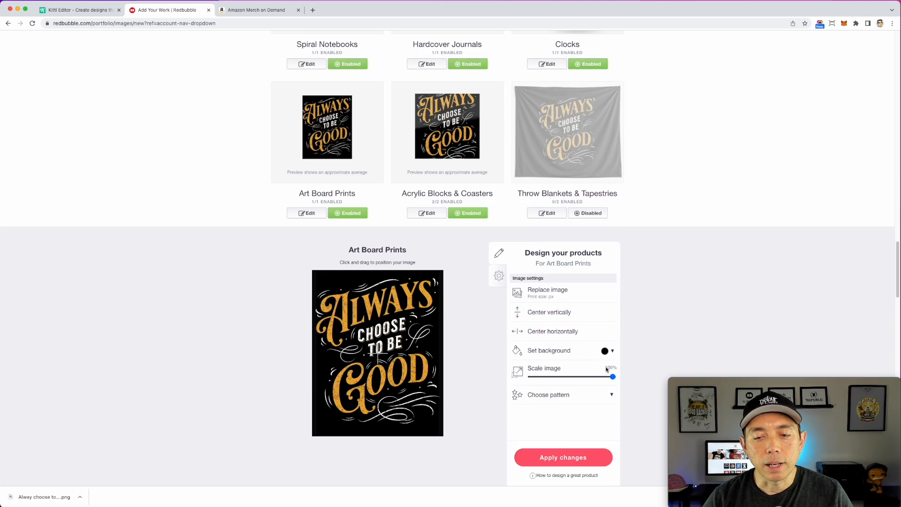
left_click_drag(613, 378, 603, 376)
left_click_drag(345, 320, 359, 319)
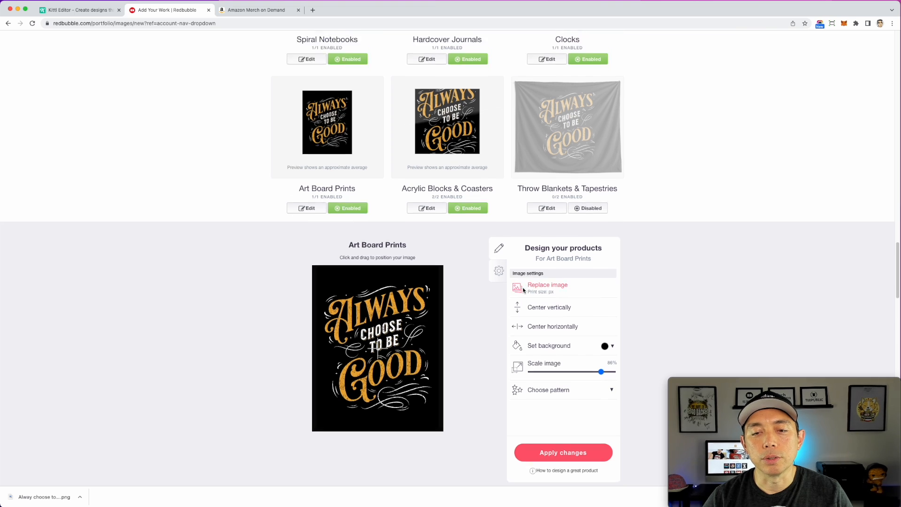
Enable the Wood & Canvas Mounted Prints product.
scroll(523, 291, "down", 7)
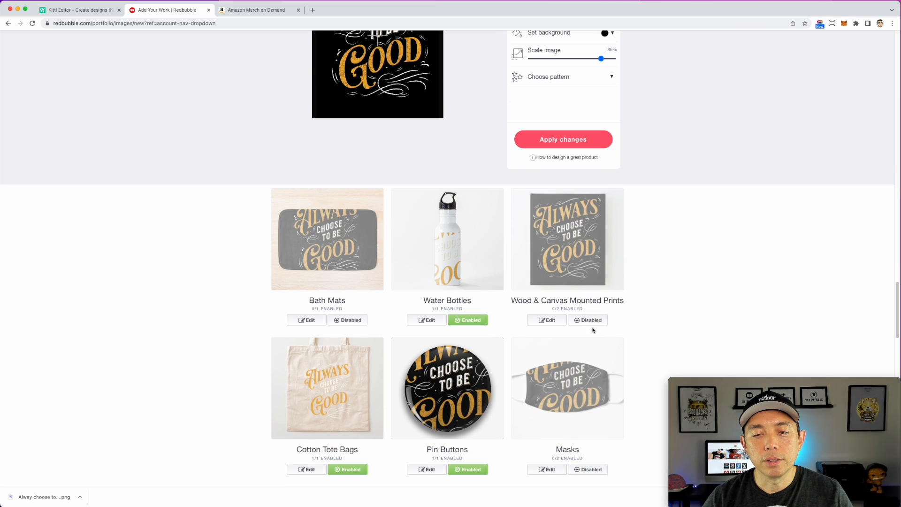
left_click(591, 320)
scroll(443, 286, "down", 2)
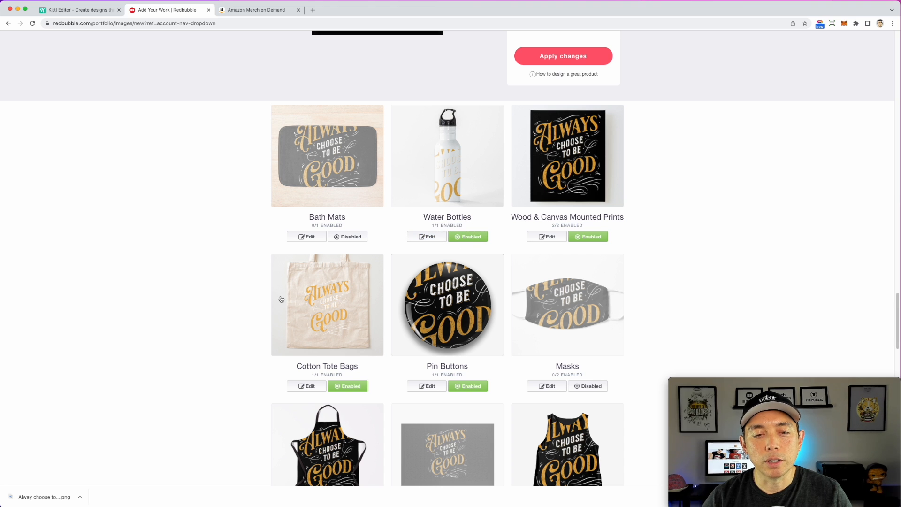
scroll(340, 301, "down", 1)
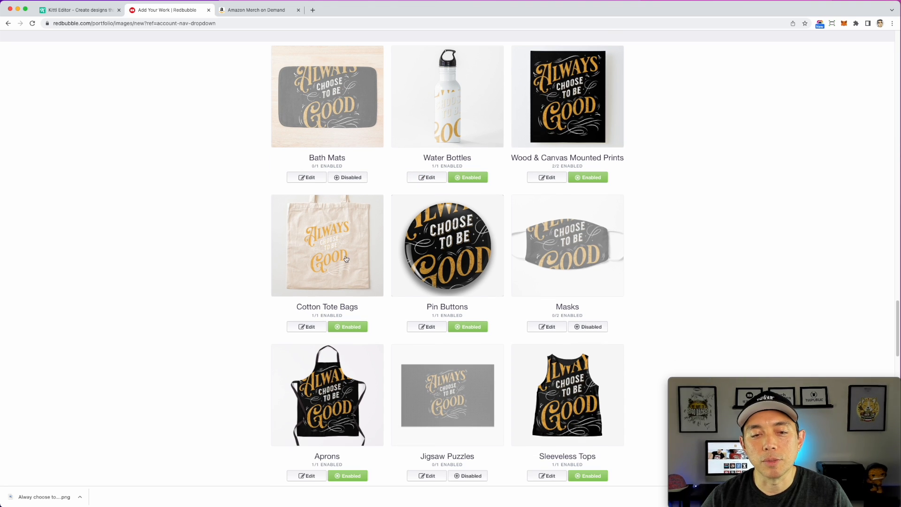
Review the design previews and availability across all products, down to the Advanced products and Media sections.
scroll(433, 276, "up", 20)
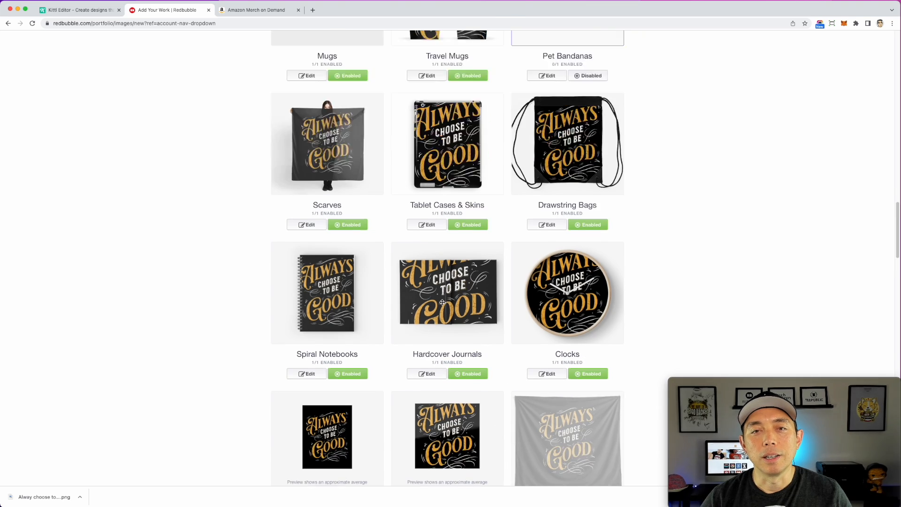
scroll(442, 302, "up", 15)
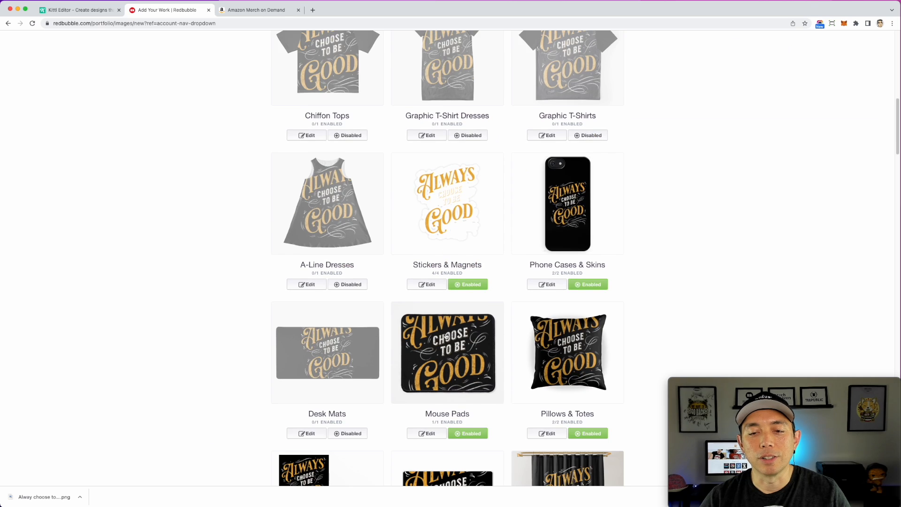
scroll(457, 315, "down", 15)
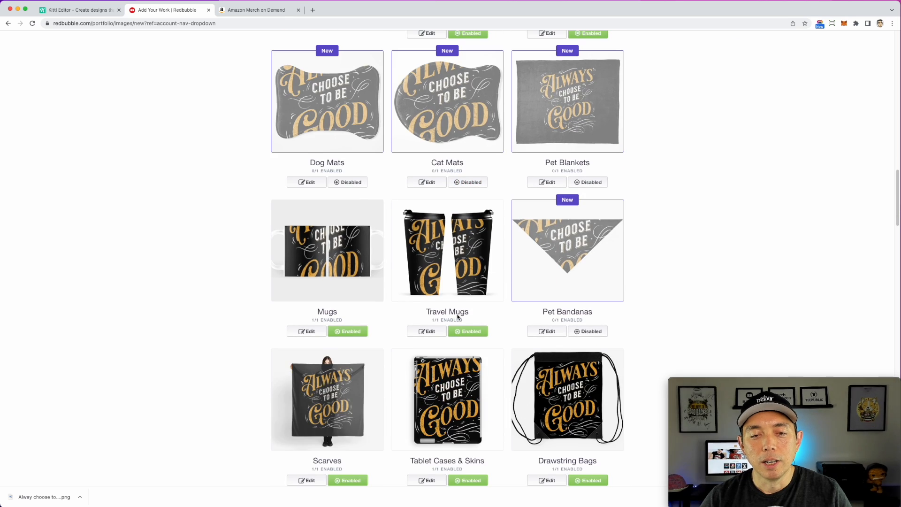
scroll(458, 317, "down", 10)
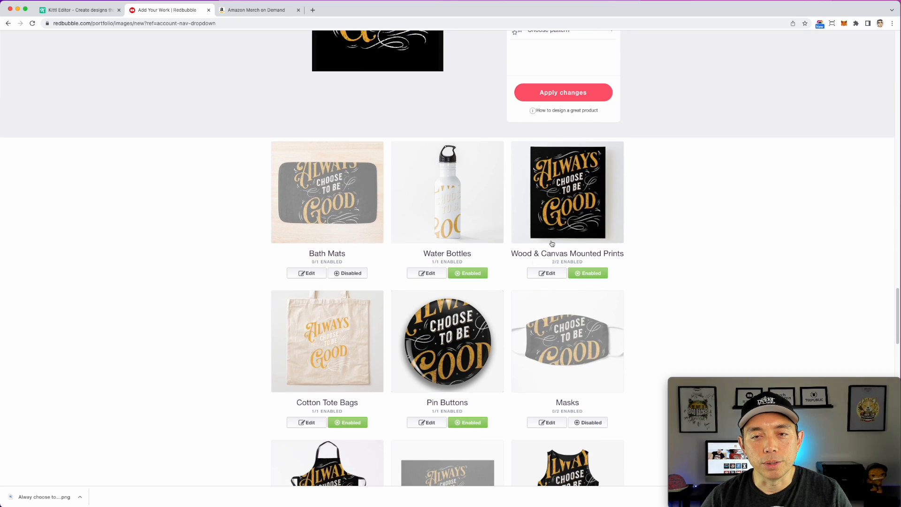
scroll(520, 287, "down", 10)
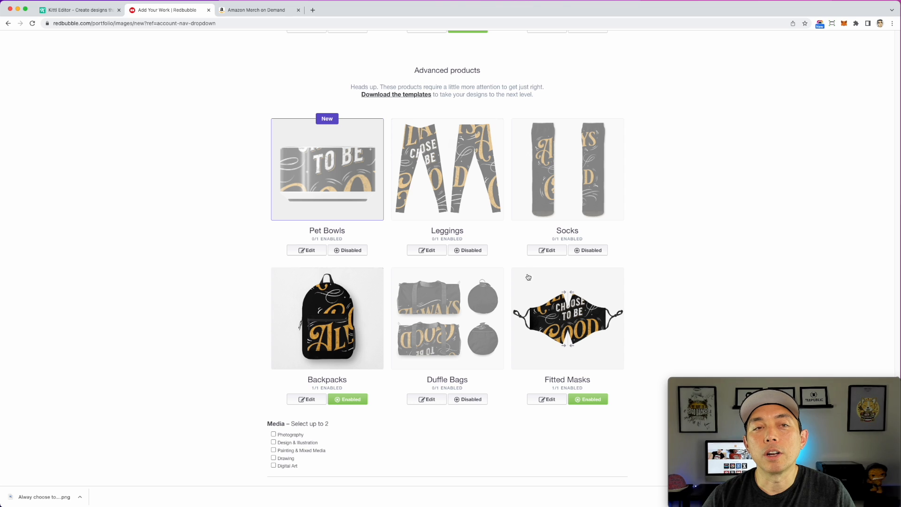
Switch to Amazon Merch on Demand and upload the downloaded "Always choose to be good" PNG as the artwork for new products.
left_click(256, 10)
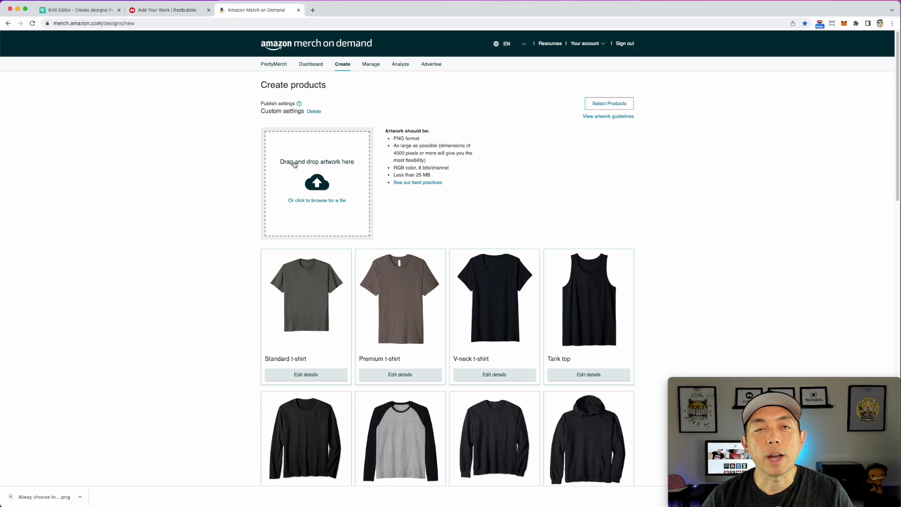
left_click_drag(44, 497, 302, 221)
scroll(564, 398, "down", 7)
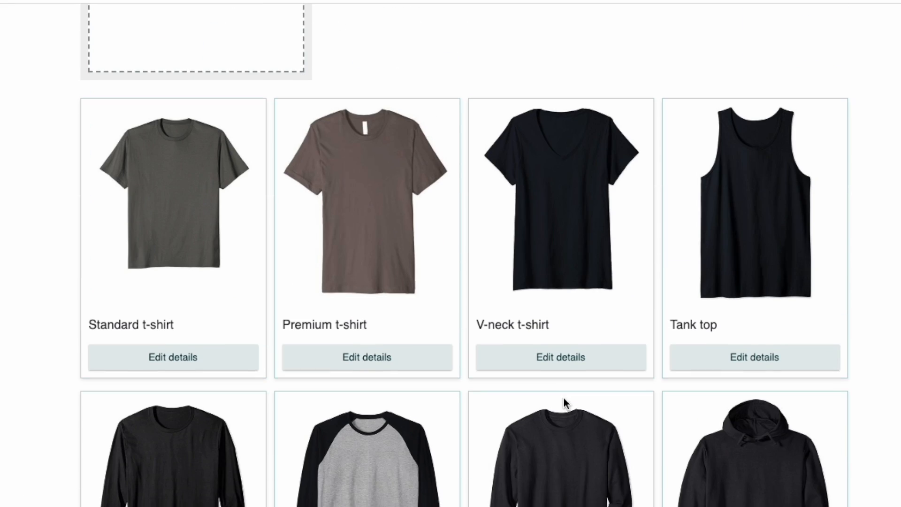
scroll(563, 422, "down", 3)
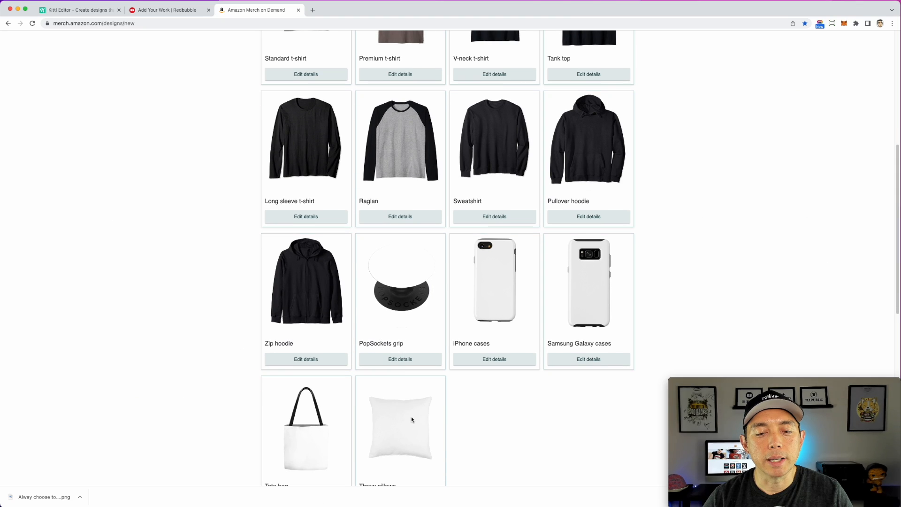
scroll(452, 284, "up", 5)
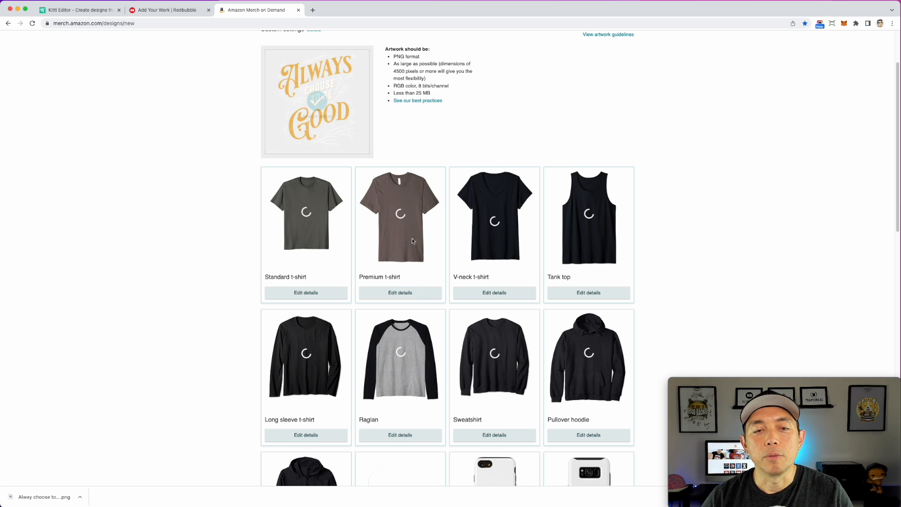
Open the Standard t-shirt's details, hide the guides and check its shirt colors and list prices.
left_click(315, 293)
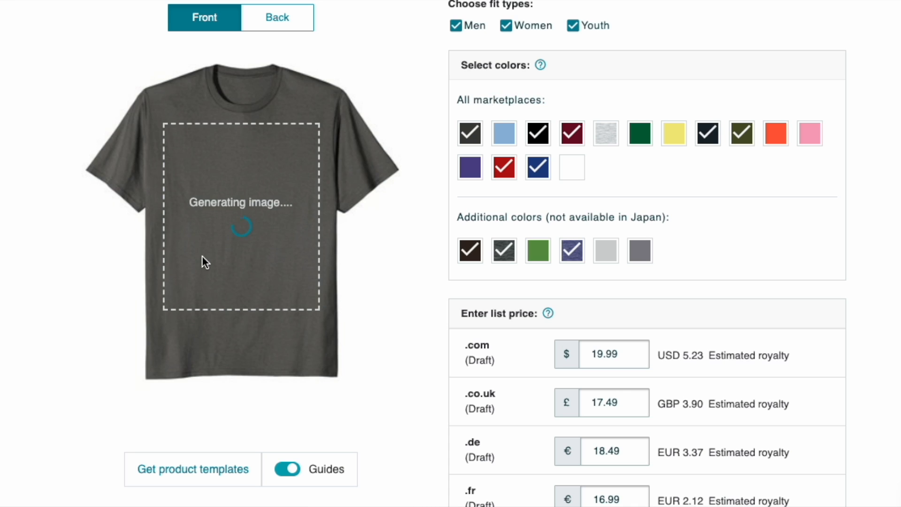
left_click(283, 470)
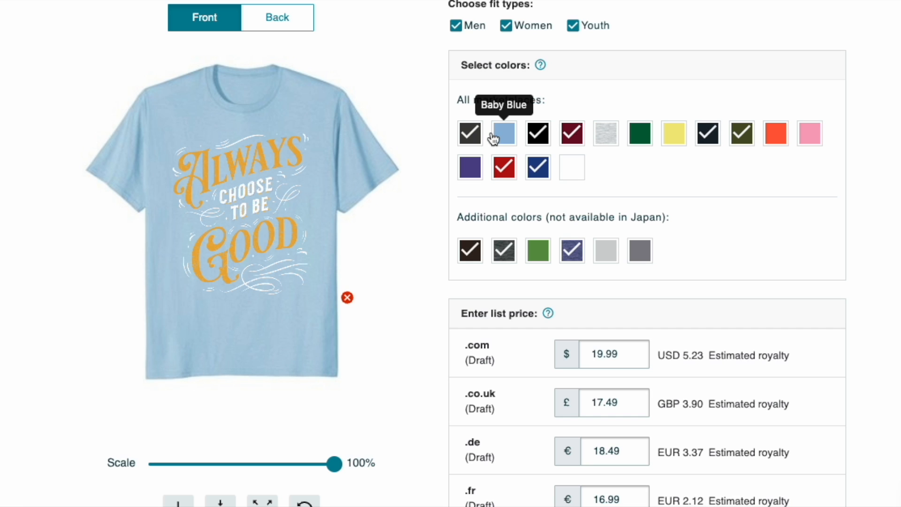
scroll(494, 138, "down", 5)
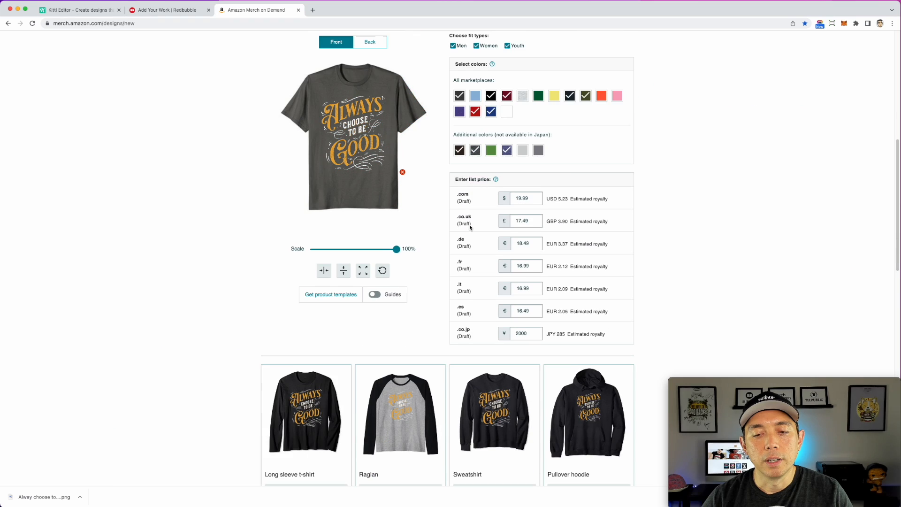
scroll(540, 277, "down", 5)
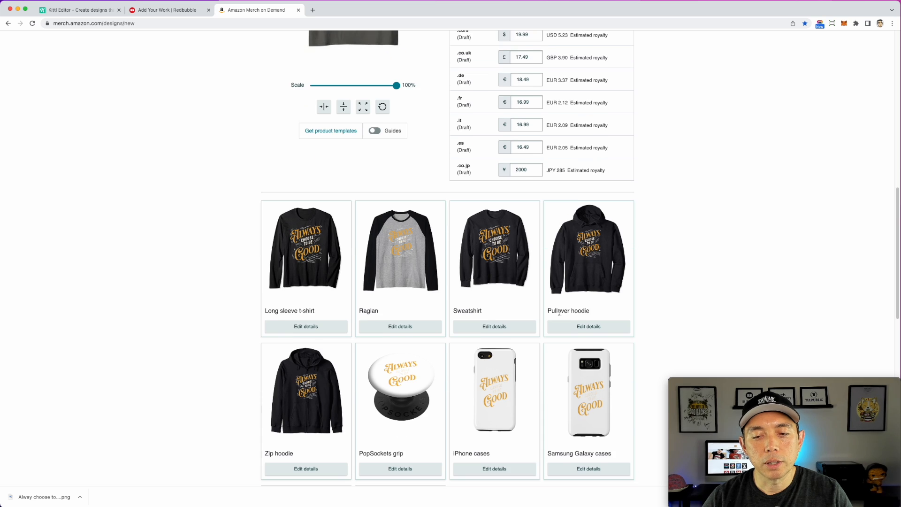
Set the background of the Samsung Galaxy cases to black (000000).
scroll(559, 312, "down", 2)
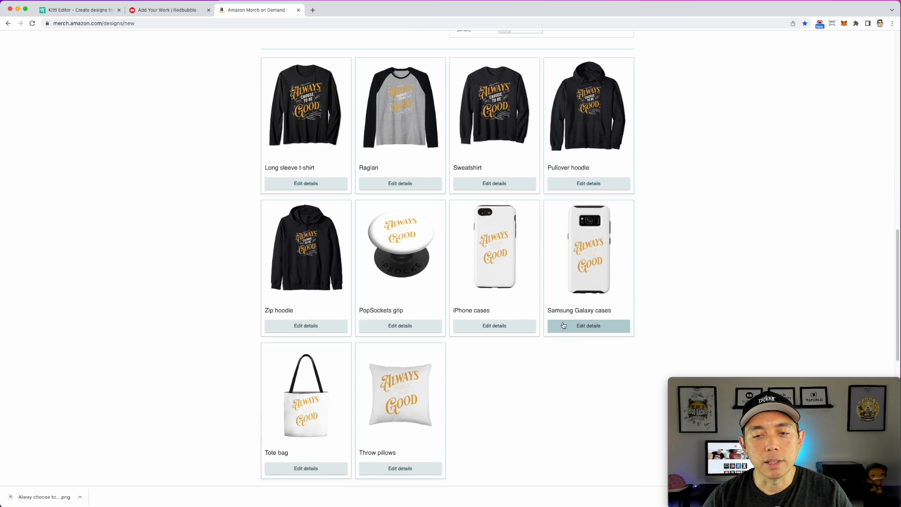
left_click(562, 326)
scroll(557, 319, "up", 3)
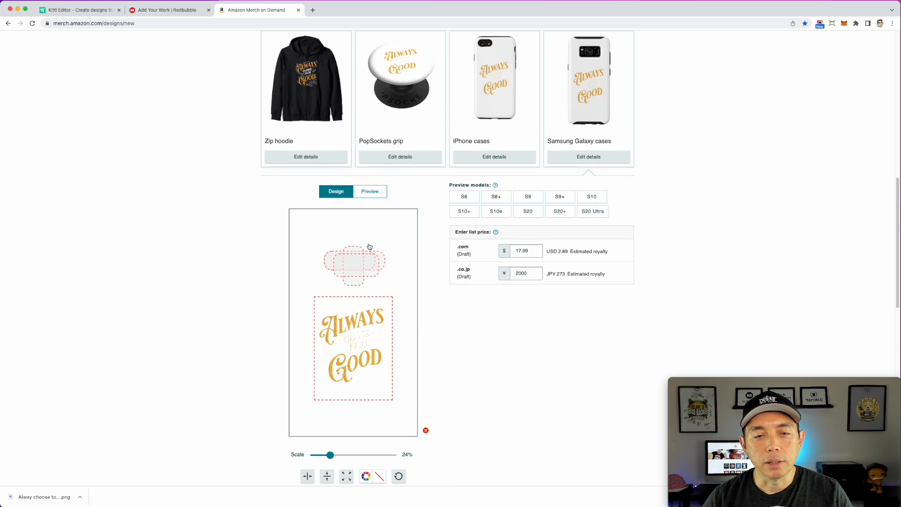
left_click(366, 476)
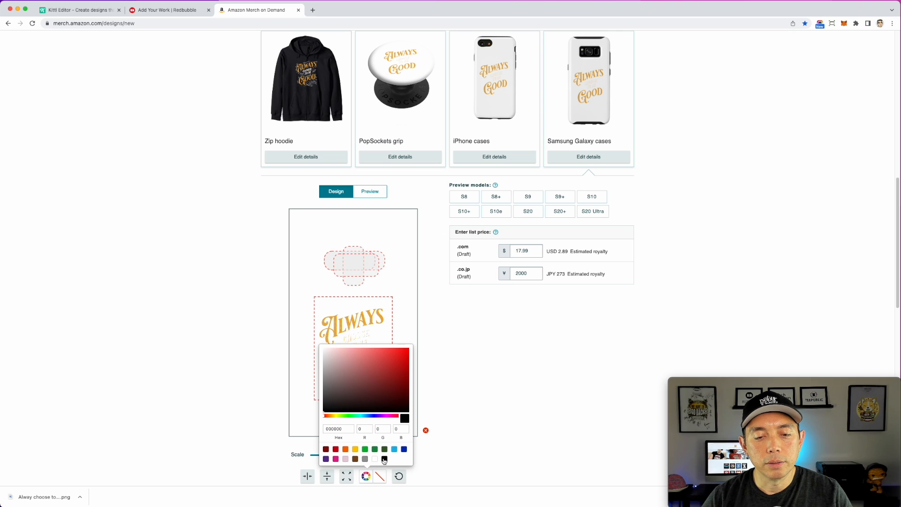
left_click(384, 459)
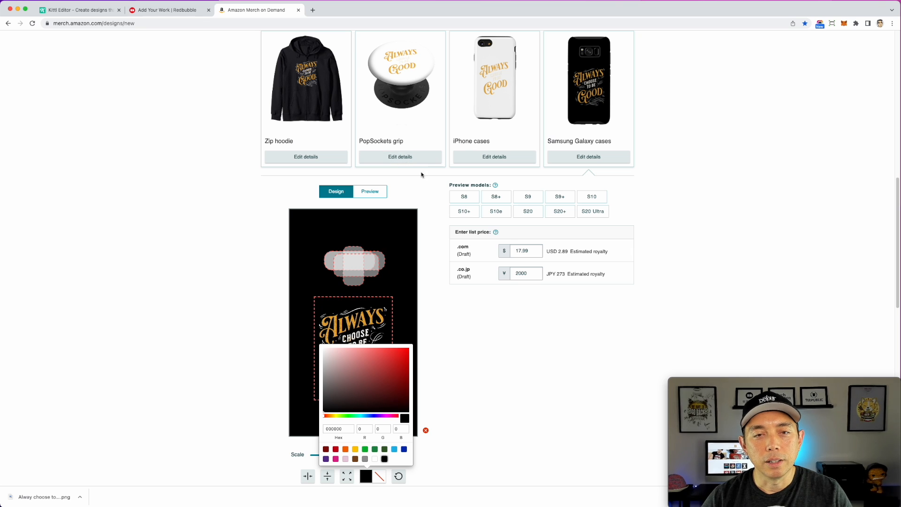
Set the background of the iPhone cases to black (000000).
scroll(419, 271, "down", 1)
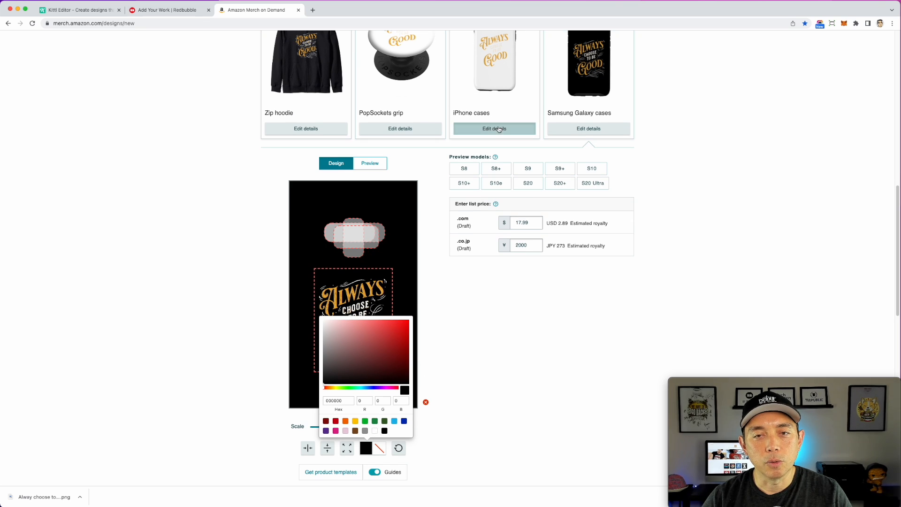
left_click(520, 129)
left_click(366, 448)
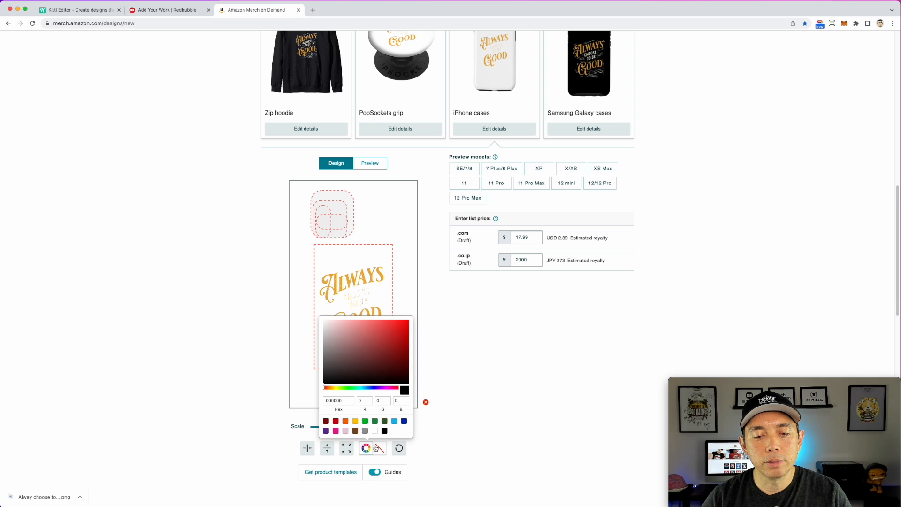
left_click(384, 431)
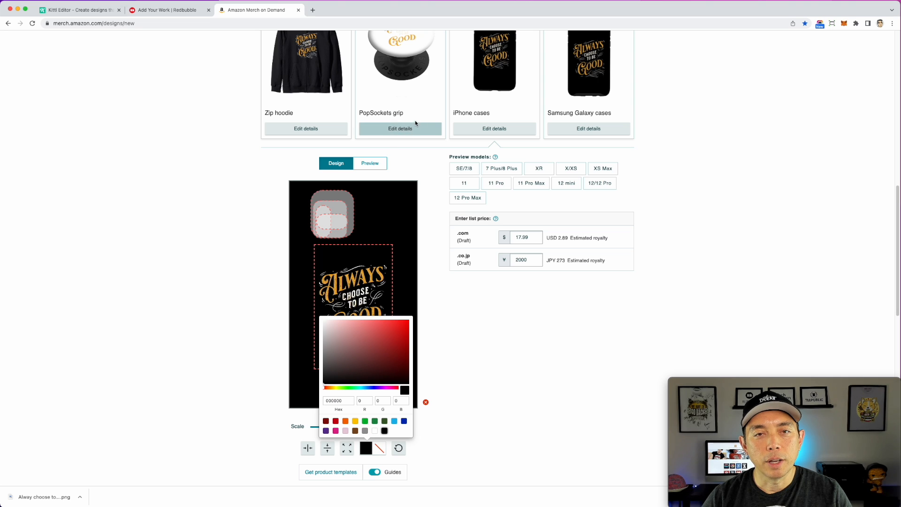
Give the PopSockets grip a black background, scale the design to 7% and center it within the circular guide.
left_click(407, 129)
left_click(366, 387)
left_click(505, 433)
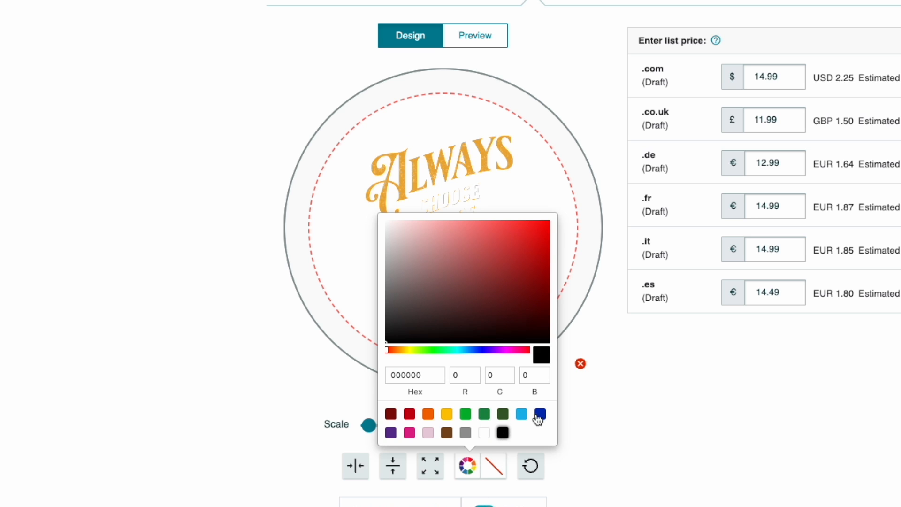
left_click_drag(431, 169, 420, 172)
left_click_drag(369, 425, 370, 425)
left_click_drag(473, 255, 465, 248)
scroll(359, 324, "down", 2)
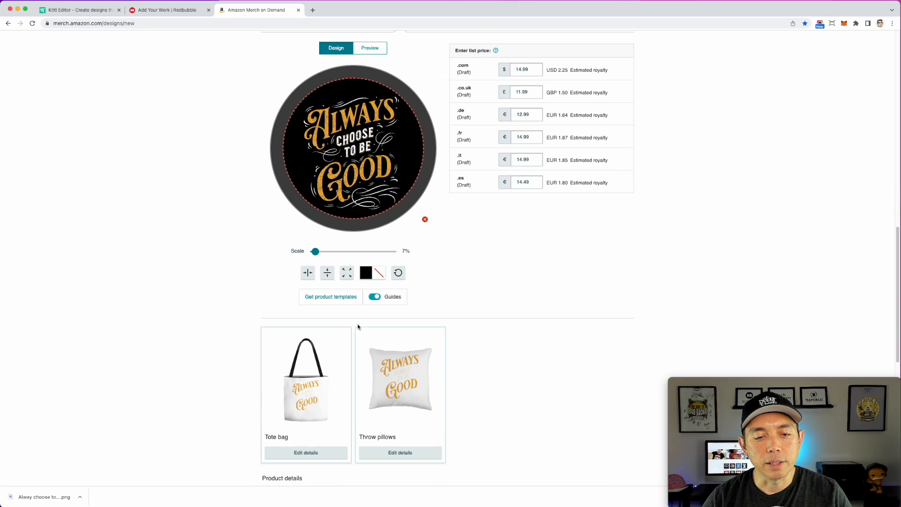
Set the background of the Tote bag to black (000000).
left_click(306, 452)
left_click(366, 419)
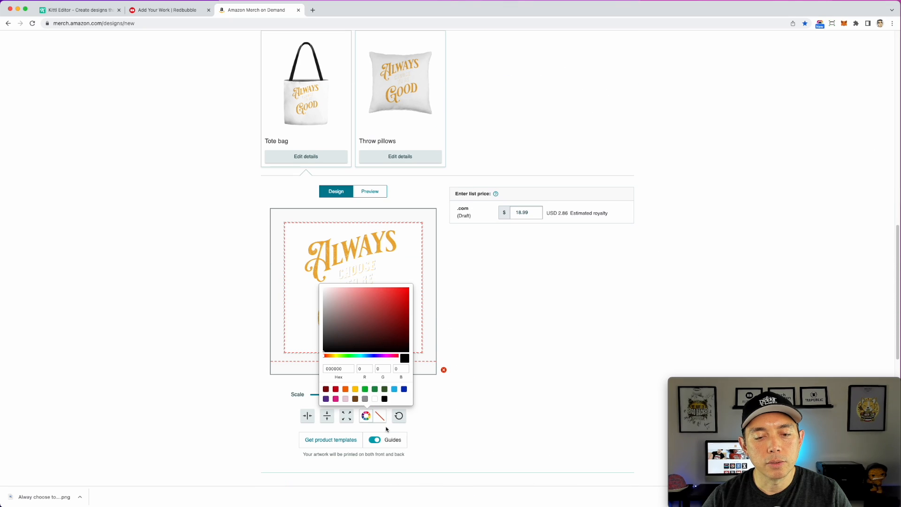
left_click(384, 398)
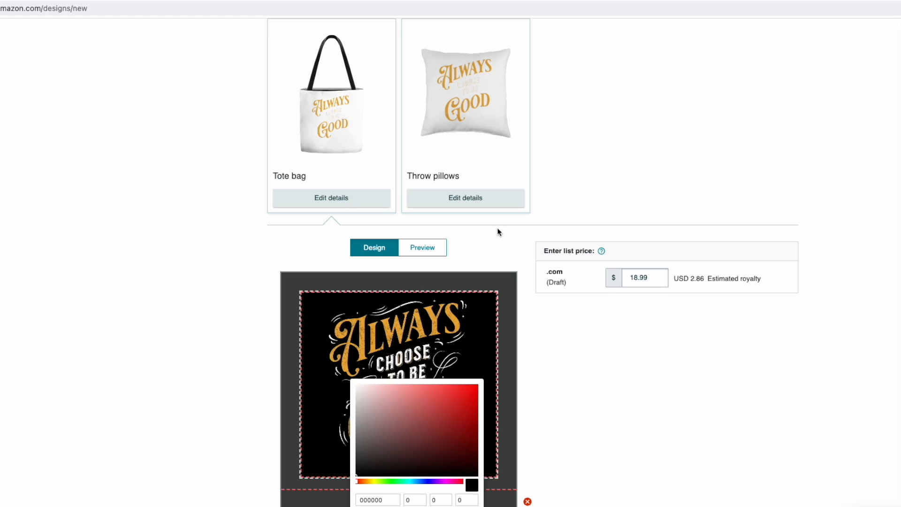
Give the Throw pillows a black background, scale the design down slightly and move it slightly lower within the guide.
left_click(487, 201)
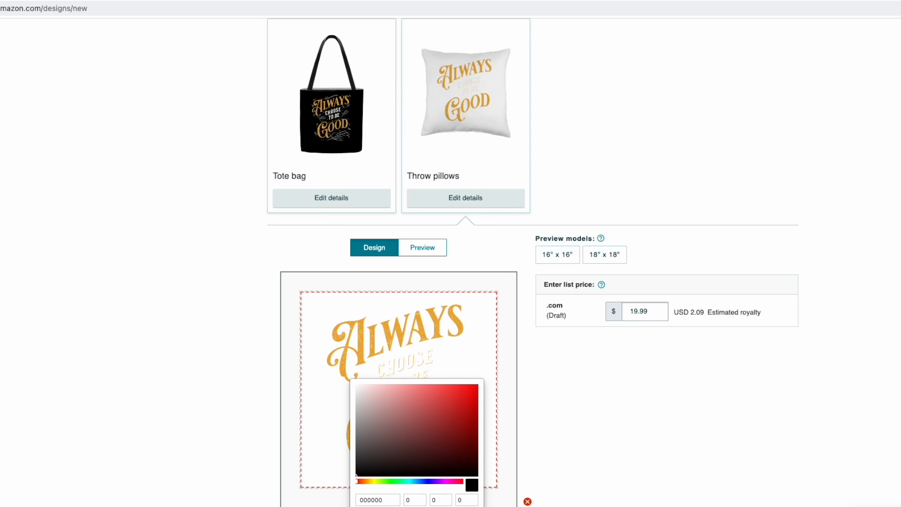
left_click(556, 258)
left_click(593, 79)
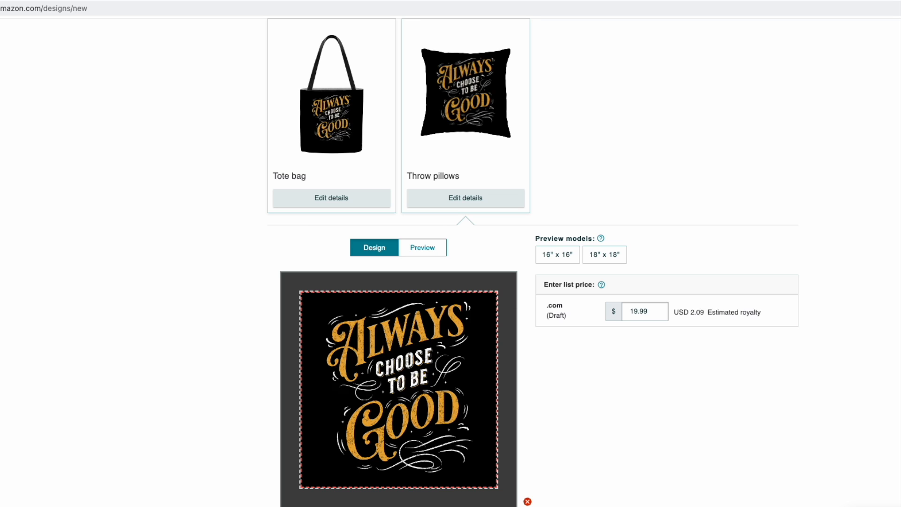
left_click_drag(407, 506, 404, 506)
left_click_drag(412, 389, 413, 395)
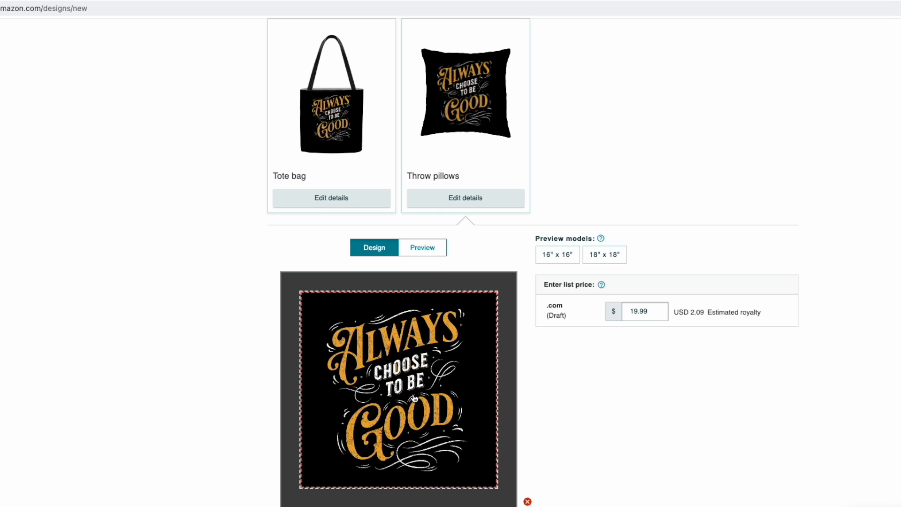
Reopen the Tote bag's details to check its artwork, and review the design on all the Merch products.
left_click(344, 198)
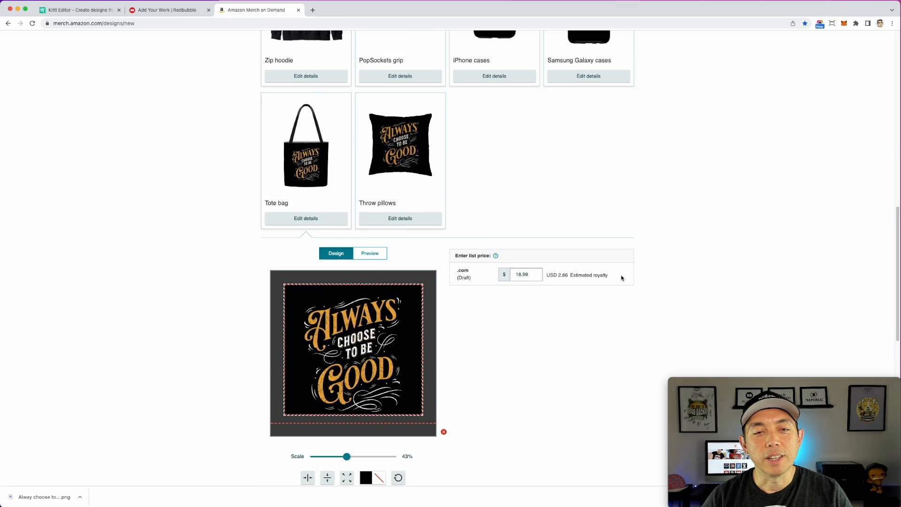
scroll(756, 287, "up", 5)
scroll(605, 279, "up", 8)
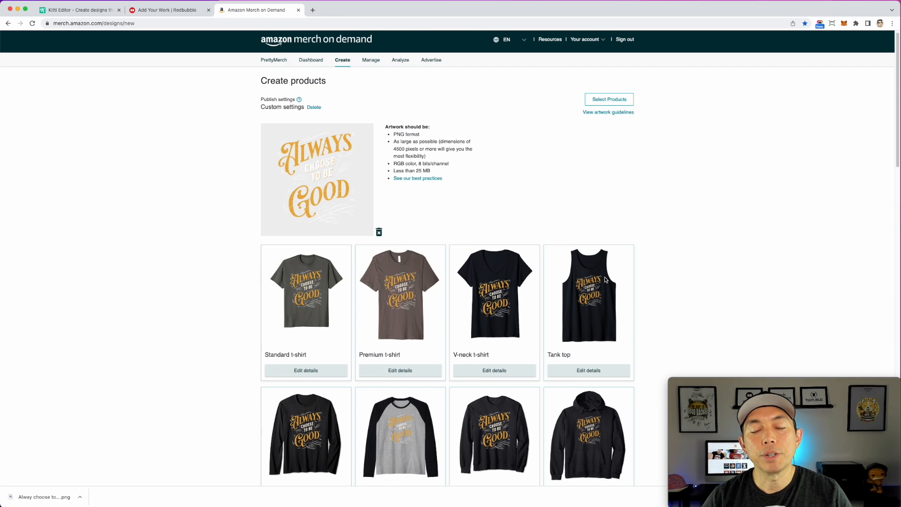